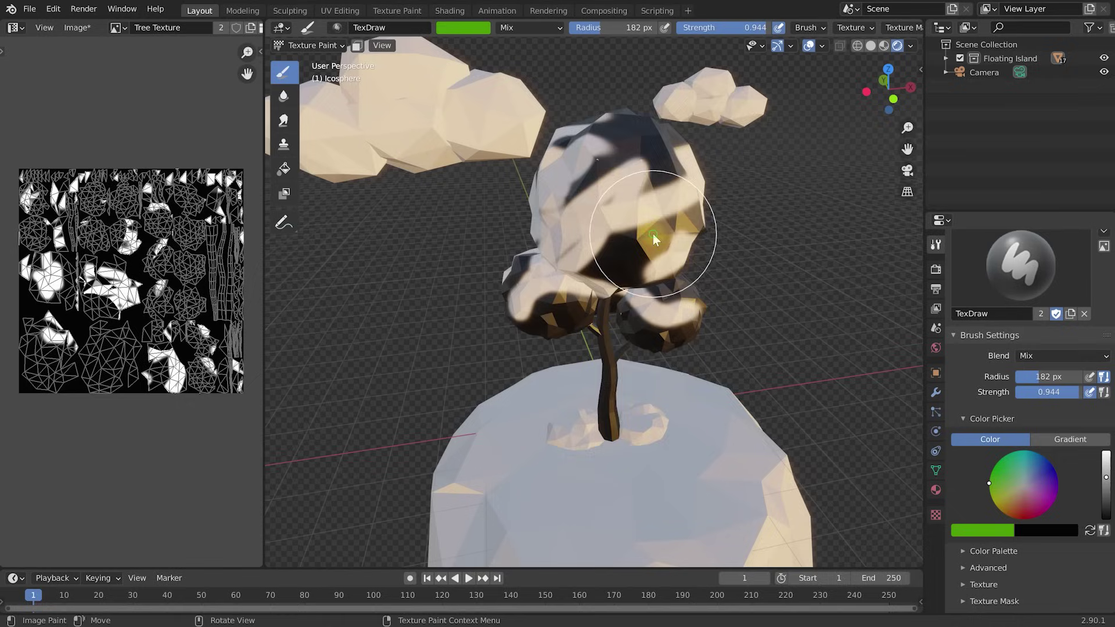
Step: Paint the tree's foliage green with strokes of the TexDraw brush from different sides
mouse_move(660, 203)
mouse_down()
mouse_move(628, 144)
mouse_move(563, 224)
mouse_move(733, 254)
mouse_move(580, 293)
mouse_move(642, 191)
mouse_up()
middle_drag(642, 192, 699, 218)
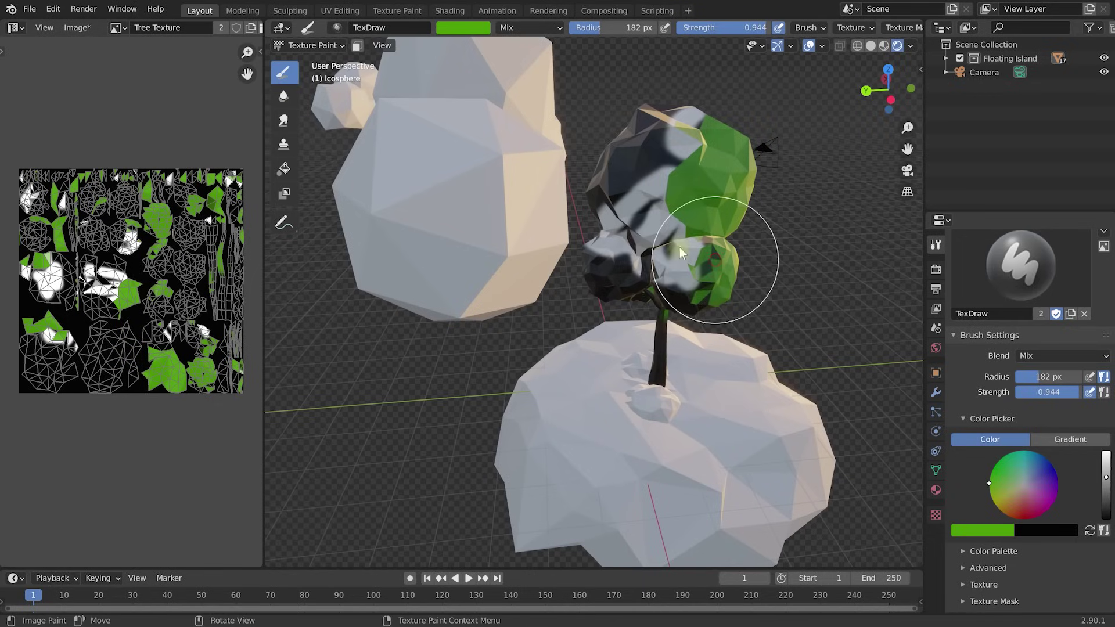
drag(680, 247, 654, 215)
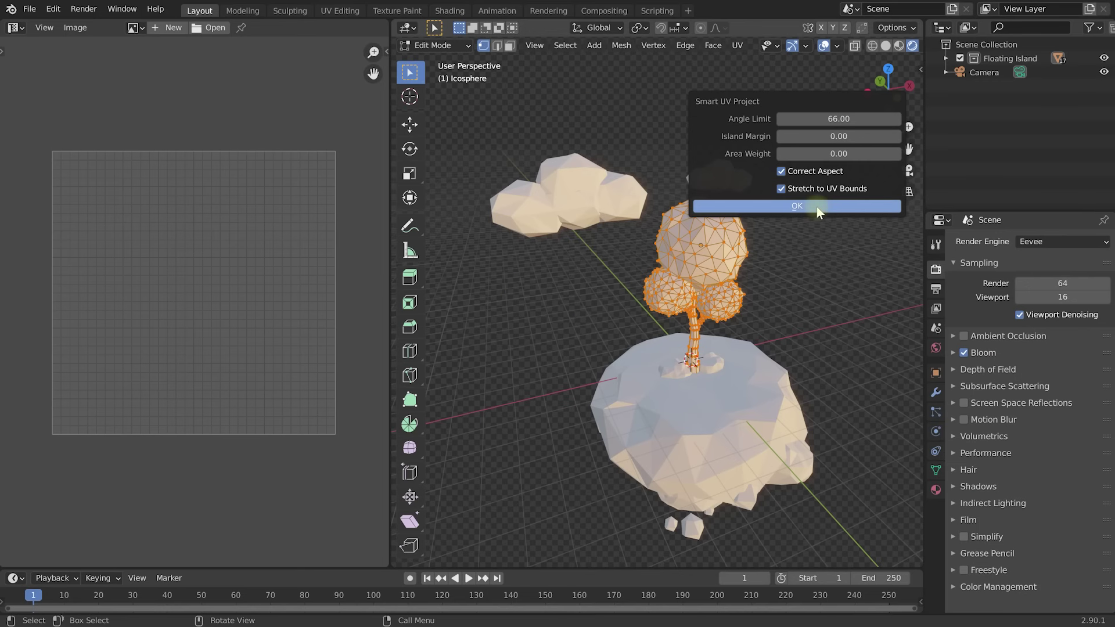
Step: Apply Smart UV Project to the tree mesh with an angle limit of 66 and inspect the UV islands
click(817, 206)
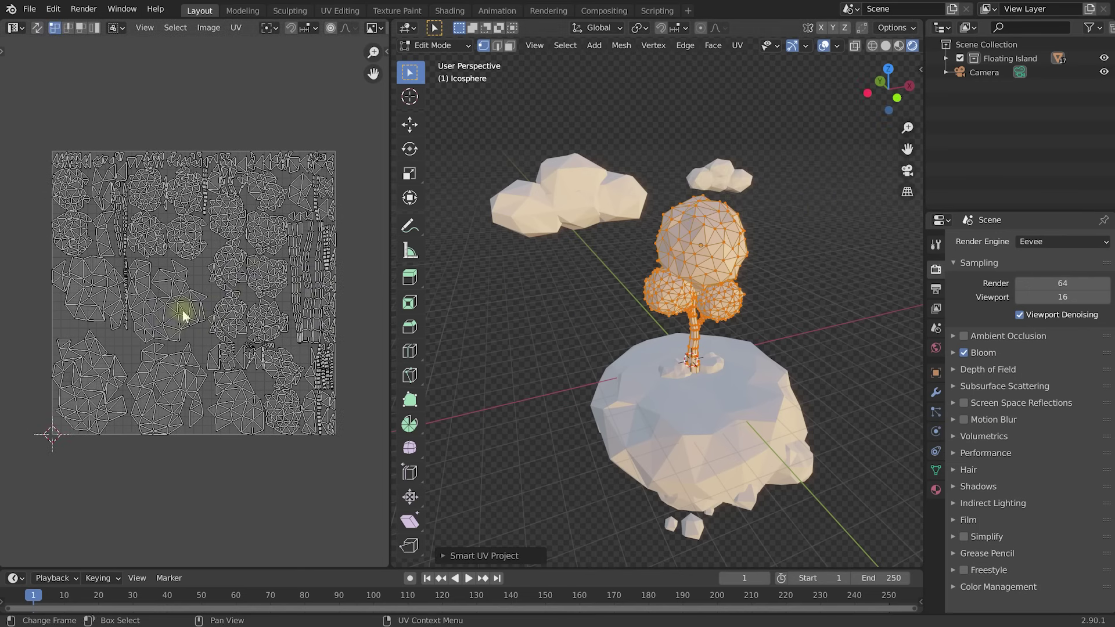
scroll(193, 315, up, 4)
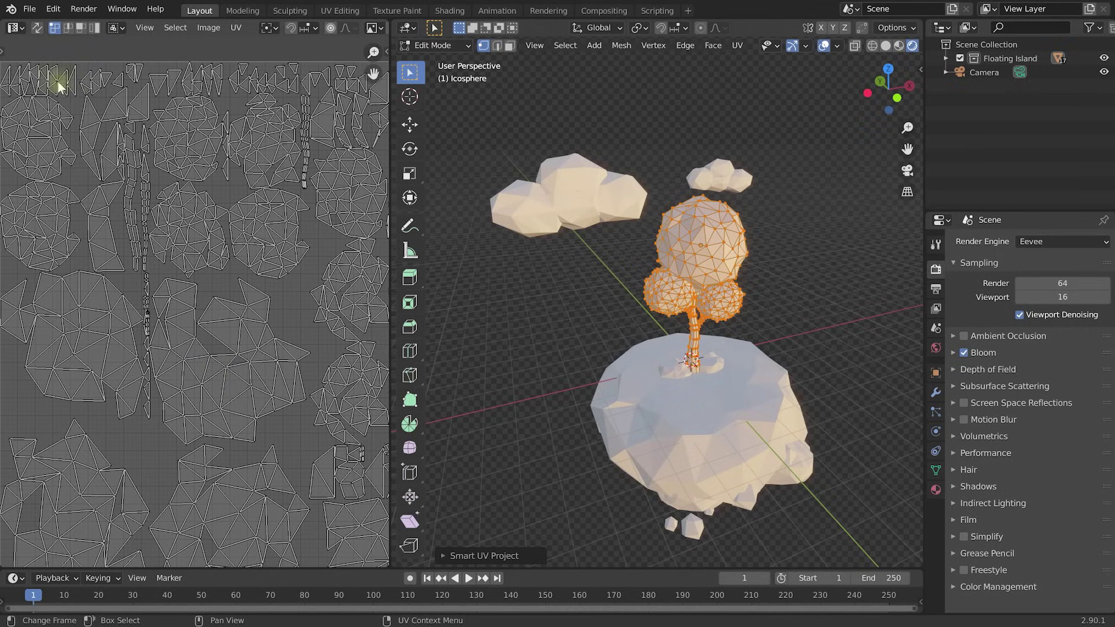
middle_drag(228, 351, 249, 329)
scroll(241, 224, down, 4)
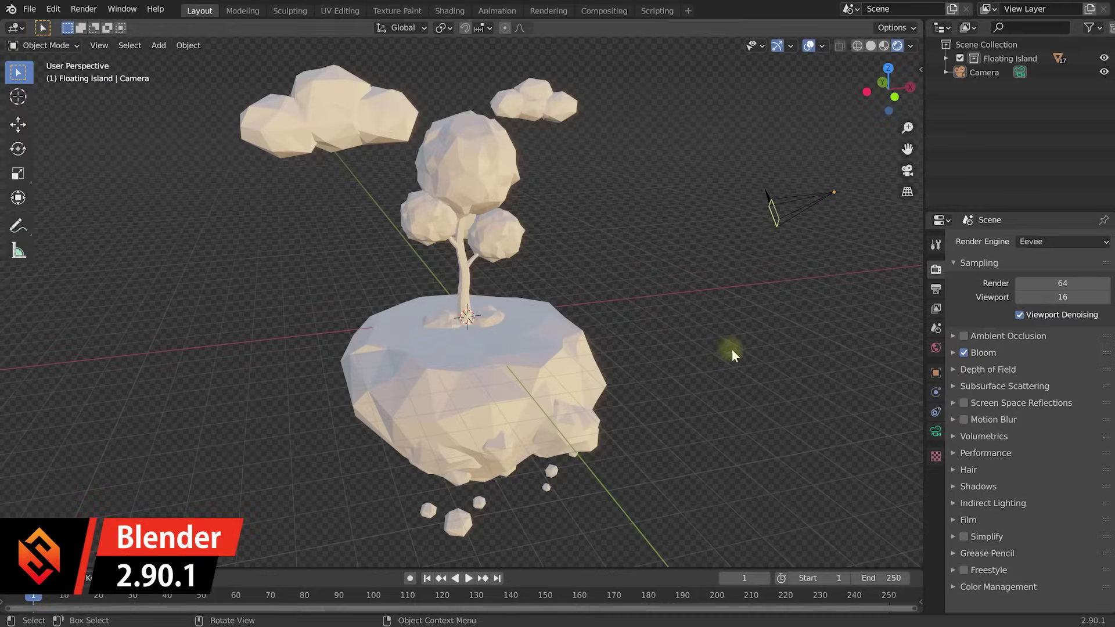
mouse_move(695, 371)
middle_down()
mouse_move(682, 339)
mouse_move(667, 341)
mouse_move(691, 365)
middle_up()
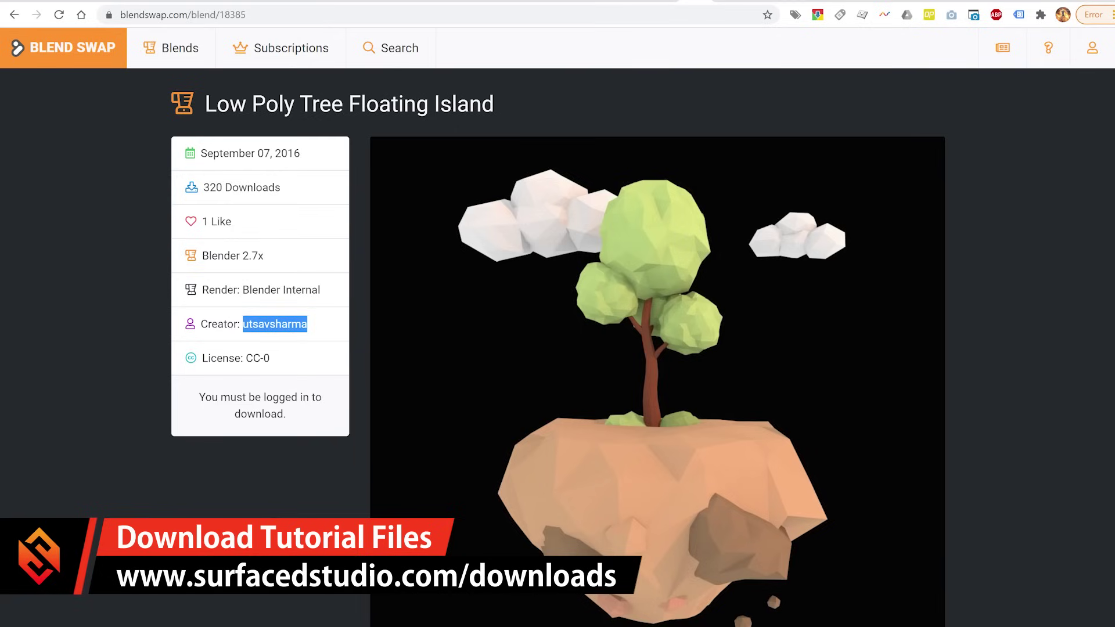
scroll(853, 452, down, 1)
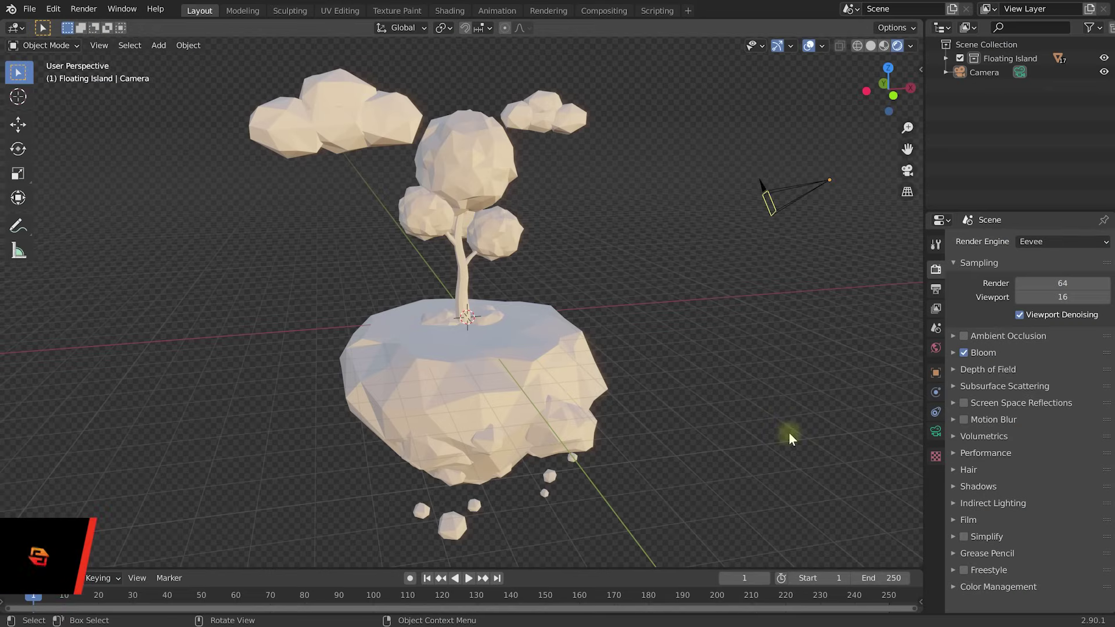
middle_drag(685, 347, 702, 351)
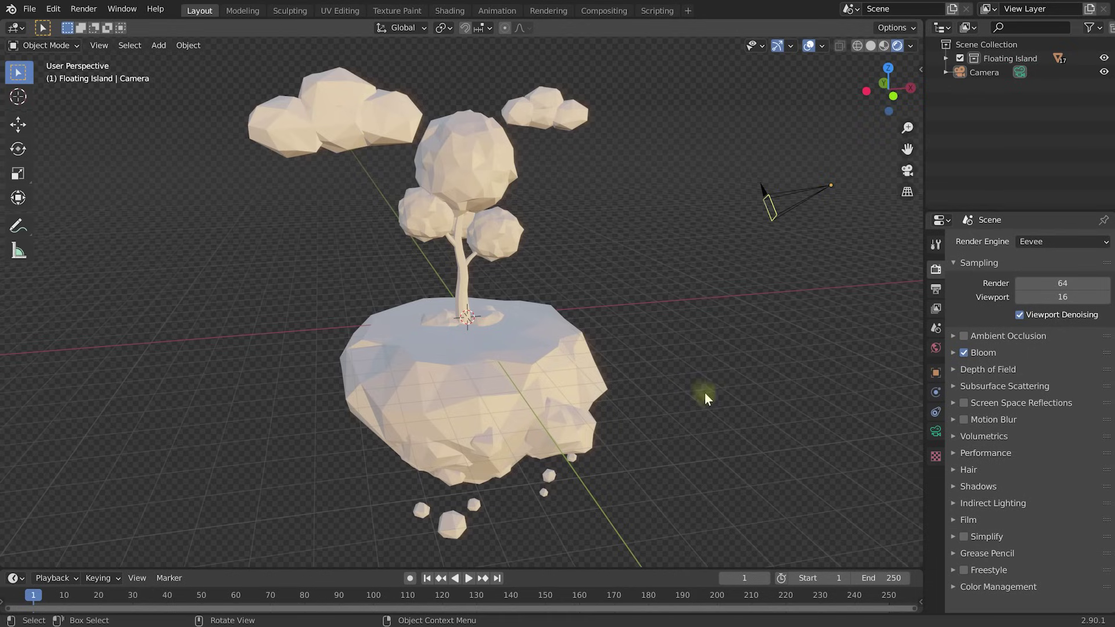
Step: Turn off the transparent film setting to show the environment background, and turn it back on
click(956, 519)
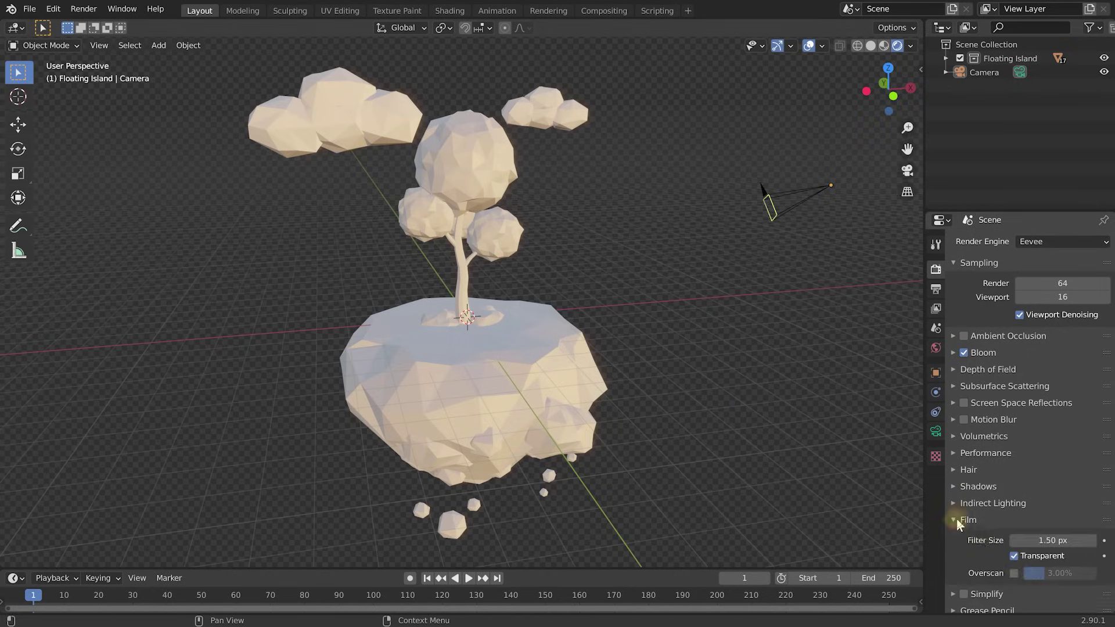
click(1013, 555)
middle_drag(630, 354, 764, 351)
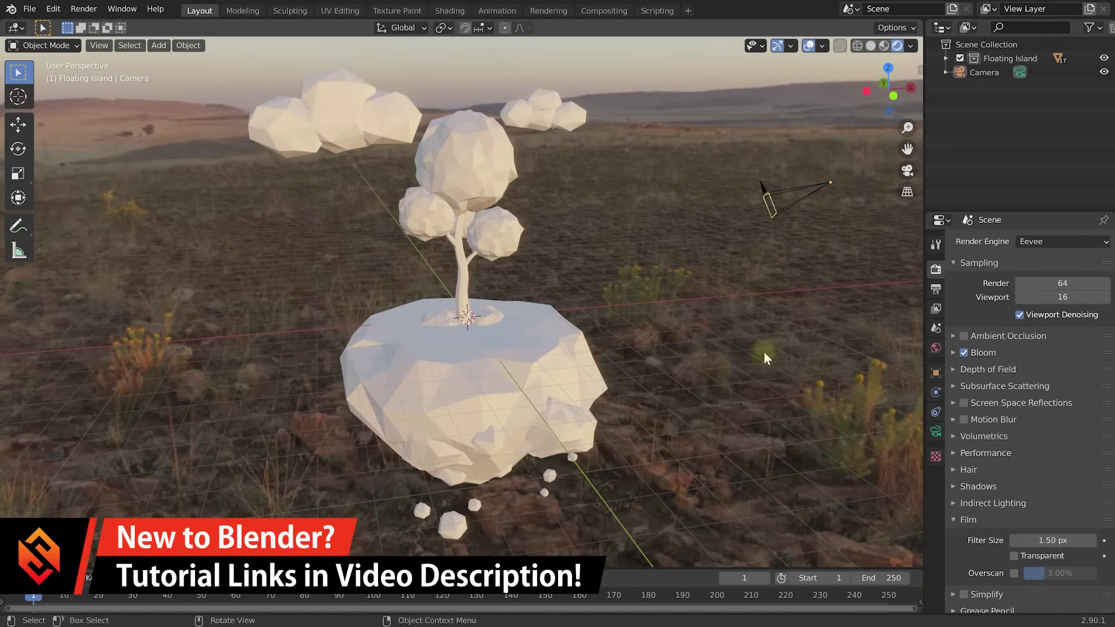
click(1013, 556)
click(960, 520)
Step: Select the tree on the floating island and switch it to Texture Paint mode
middle_drag(662, 329, 613, 295)
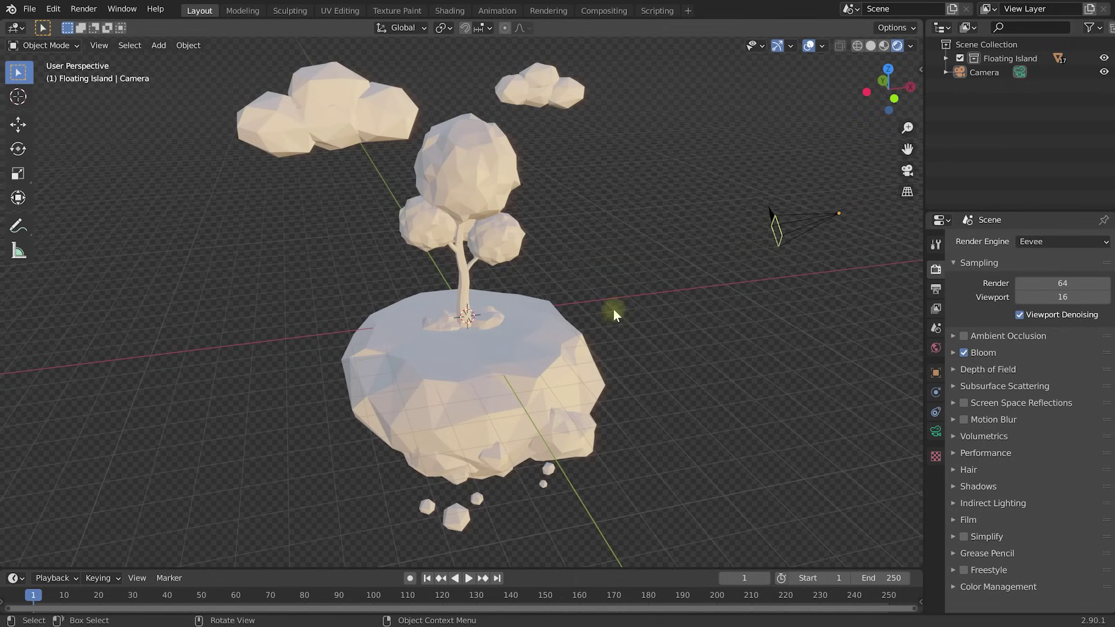
middle_drag(617, 305, 602, 284)
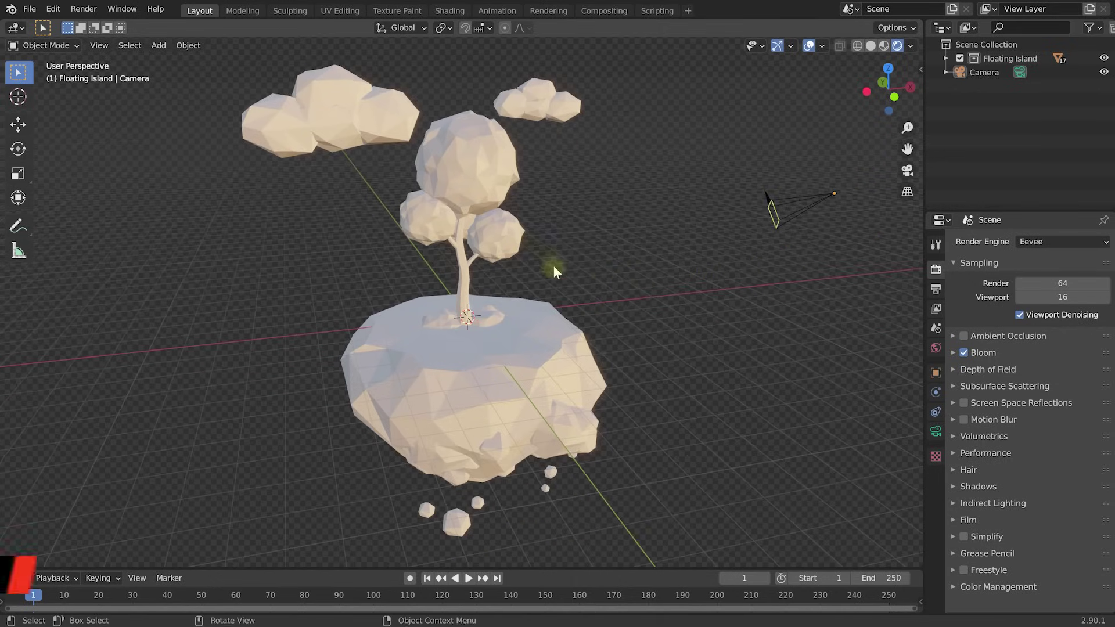
scroll(569, 224, up, 3)
mouse_move(557, 207)
middle_down()
mouse_move(587, 191)
mouse_move(572, 185)
mouse_move(625, 236)
mouse_move(605, 264)
middle_up()
click(525, 210)
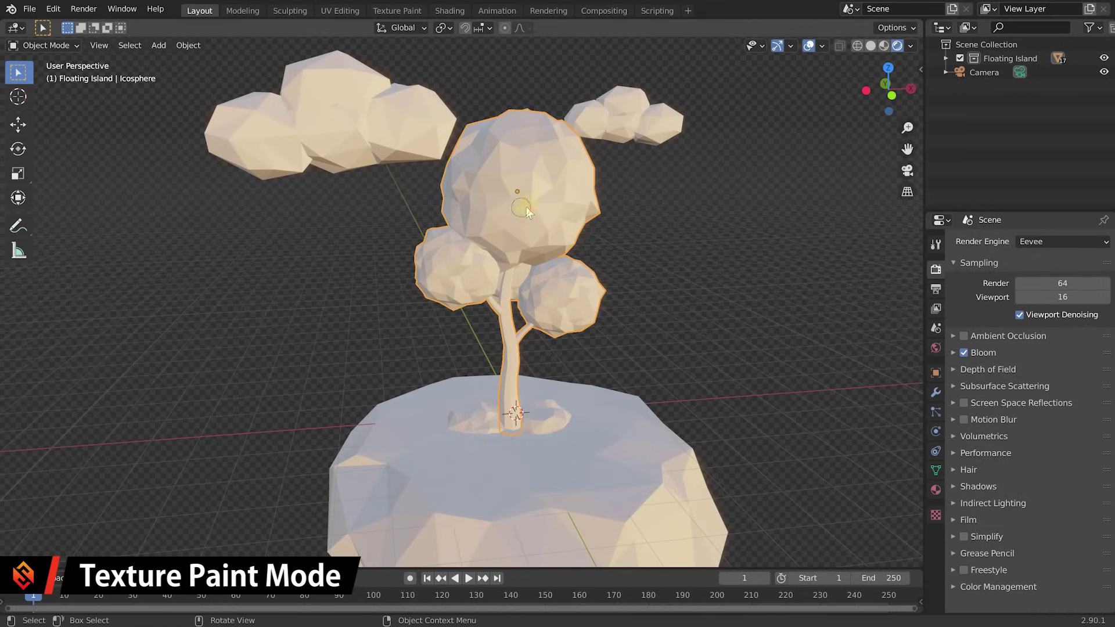
key(ctrl+Tab)
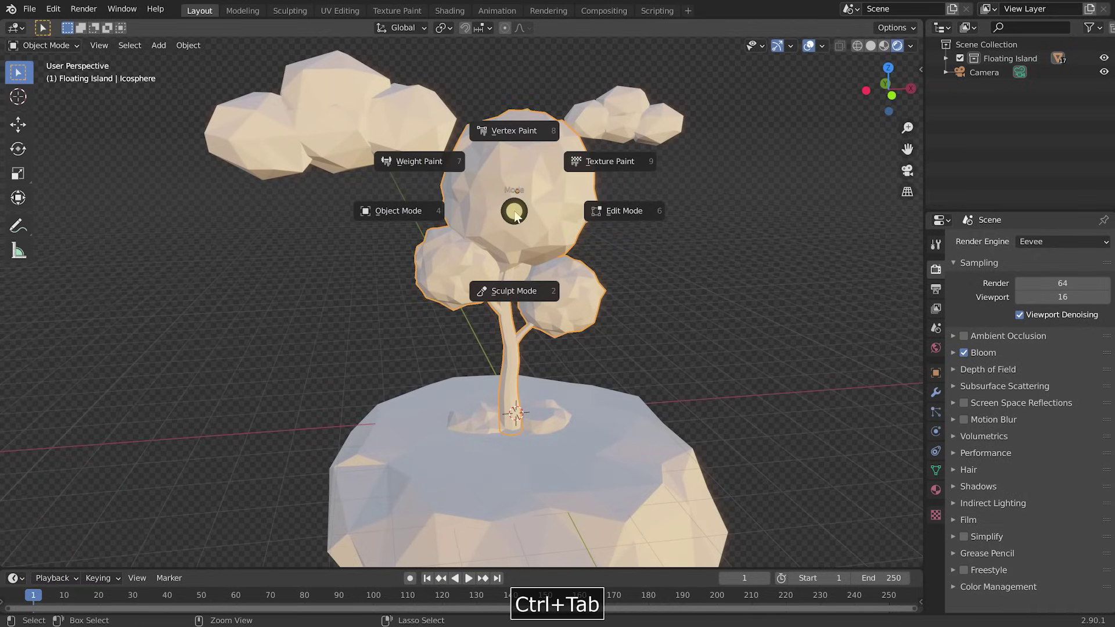
click(614, 163)
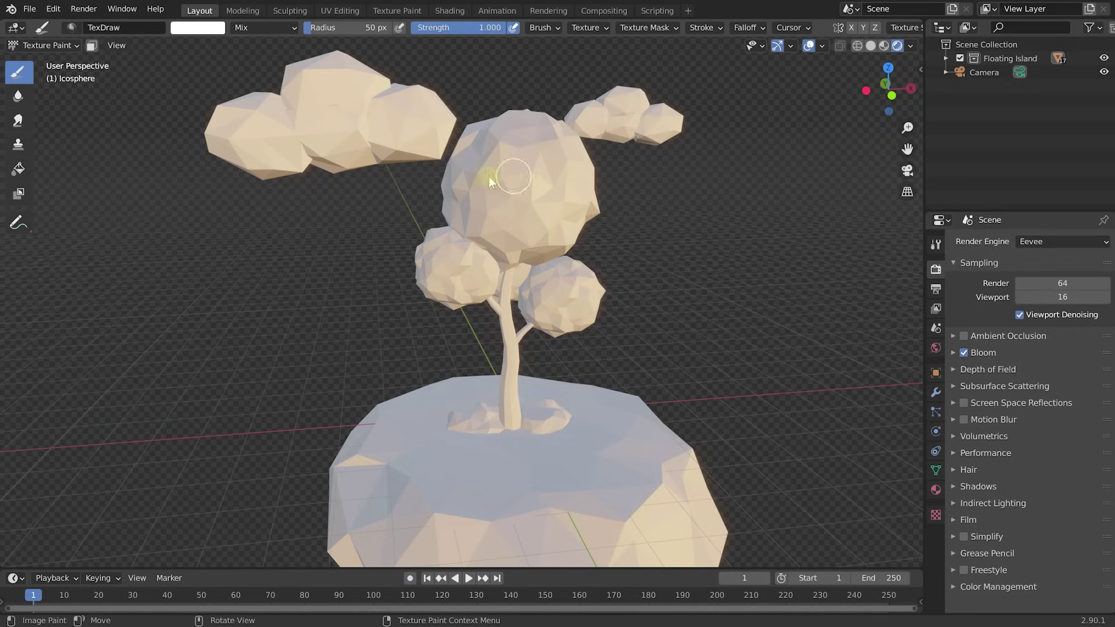
click(580, 247)
click(612, 231)
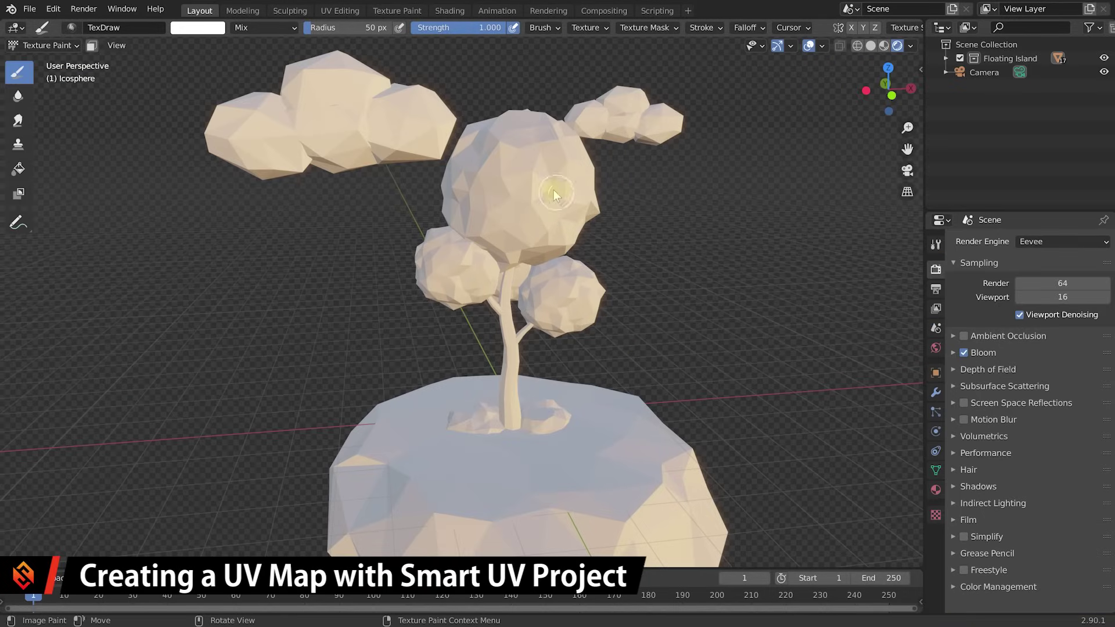
middle_drag(490, 229, 611, 224)
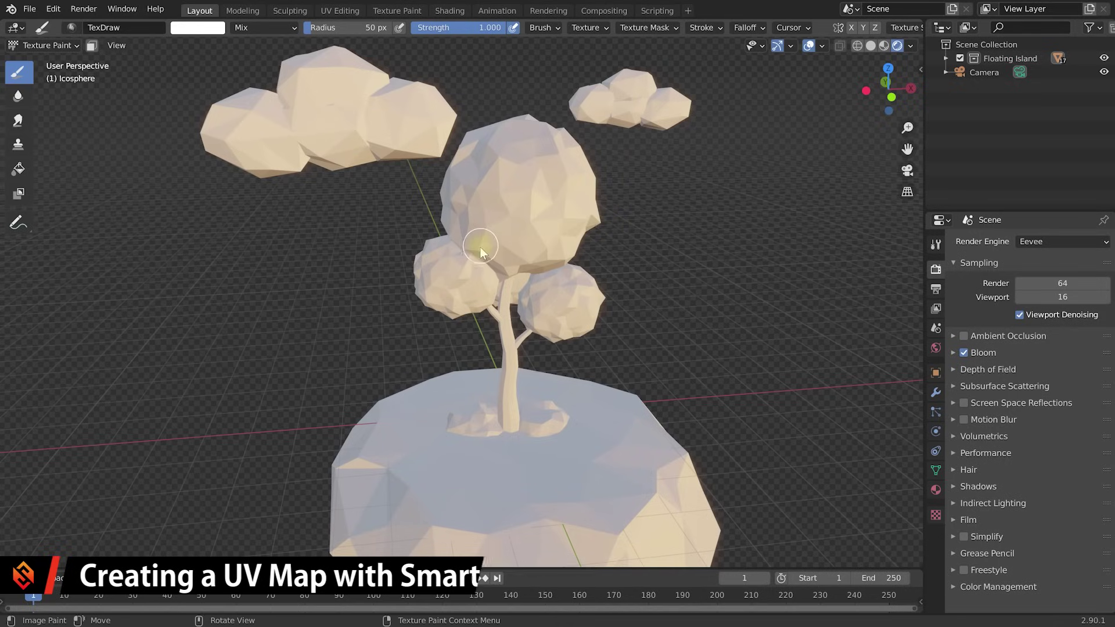
middle_drag(502, 250, 564, 277)
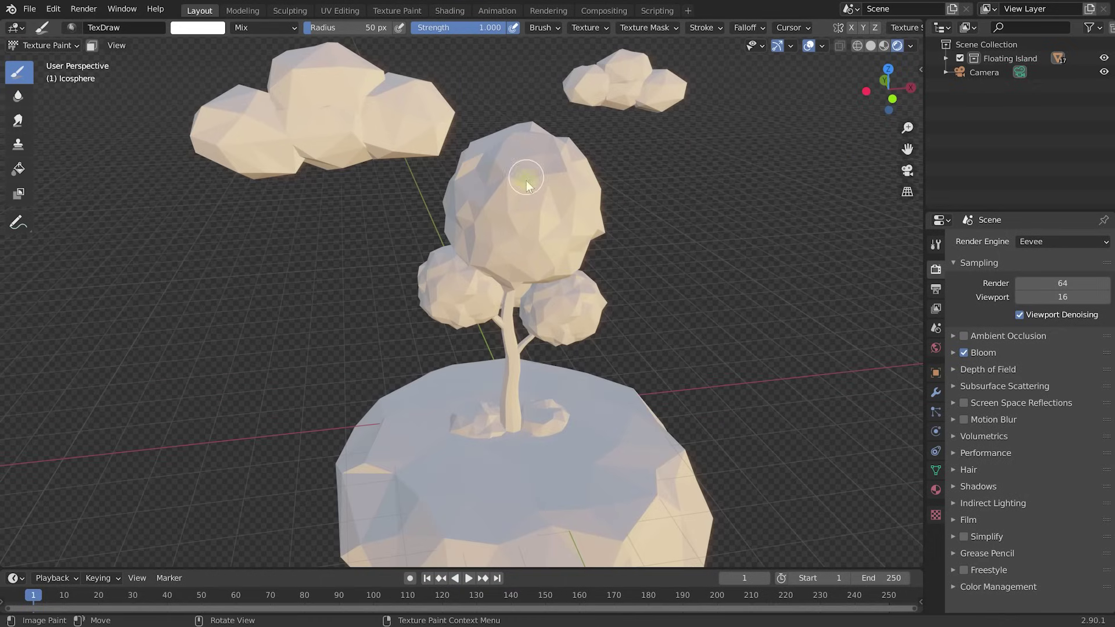
mouse_move(514, 225)
middle_down()
mouse_move(520, 260)
mouse_move(570, 252)
mouse_move(601, 269)
mouse_move(556, 269)
mouse_move(528, 232)
middle_up()
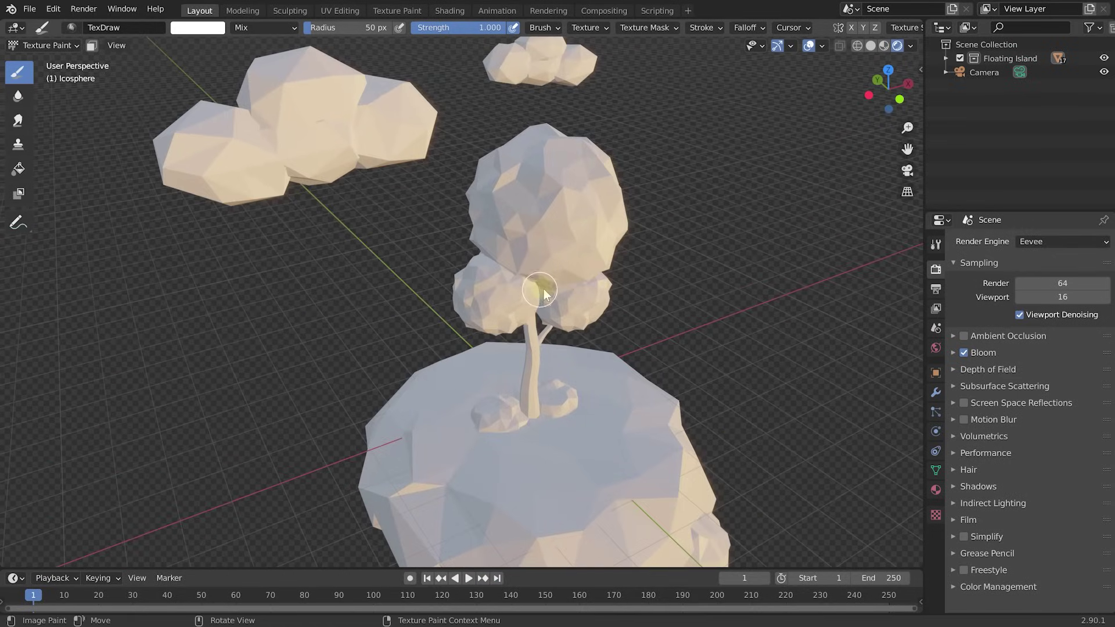
middle_drag(542, 291, 535, 284)
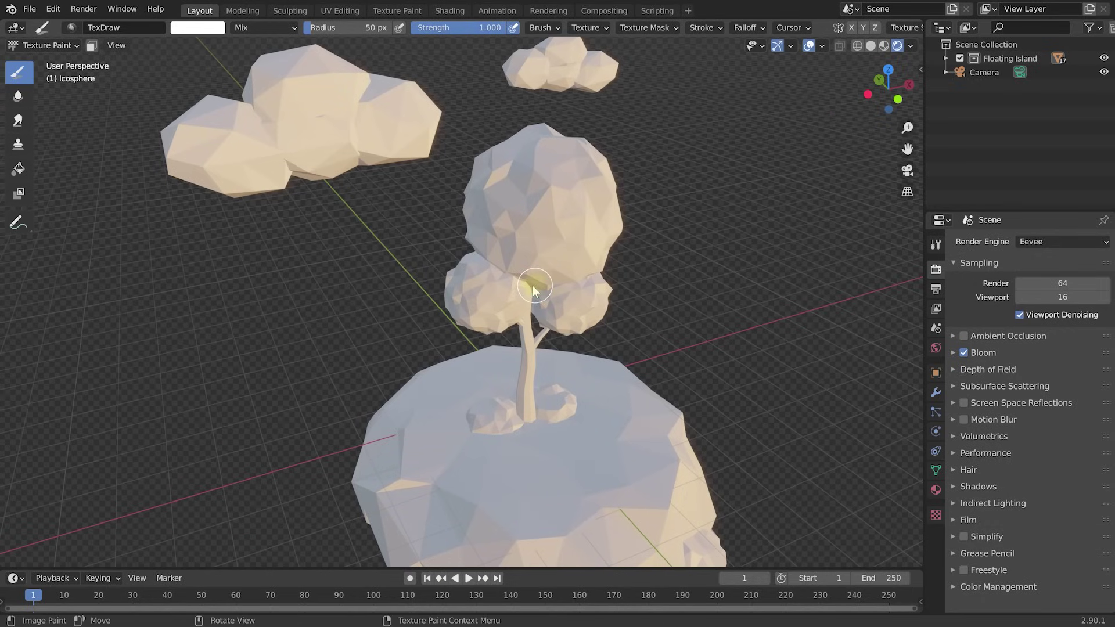
mouse_move(539, 273)
middle_down()
mouse_move(560, 267)
mouse_move(527, 267)
middle_up()
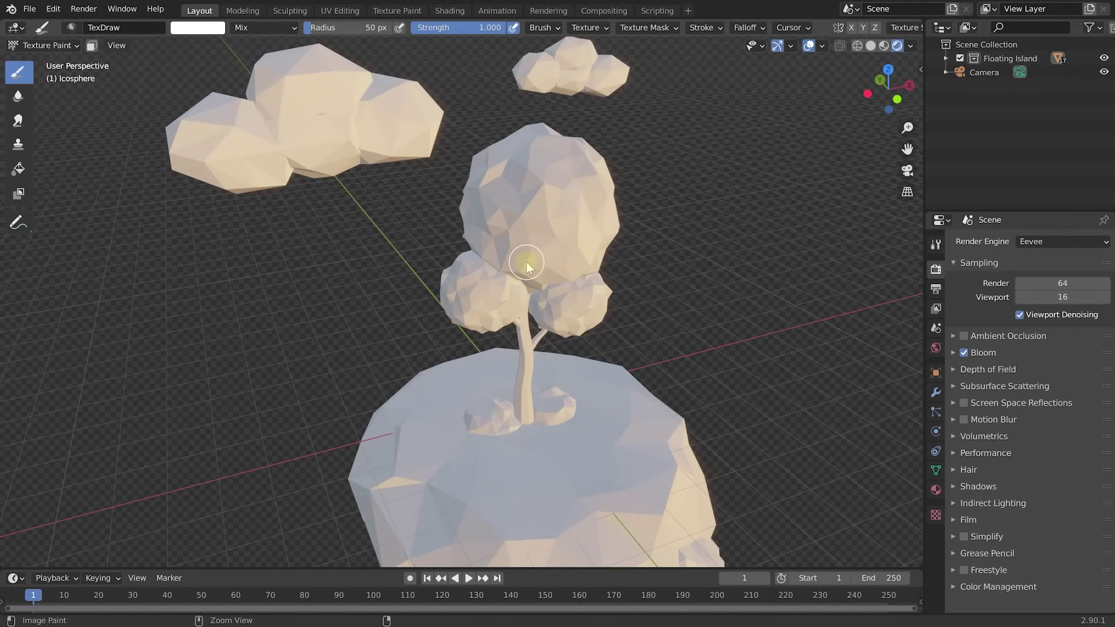
Step: Switch the tree to Edit Mode and select its entire mesh, including foliage and trunk
key(ctrl+Tab)
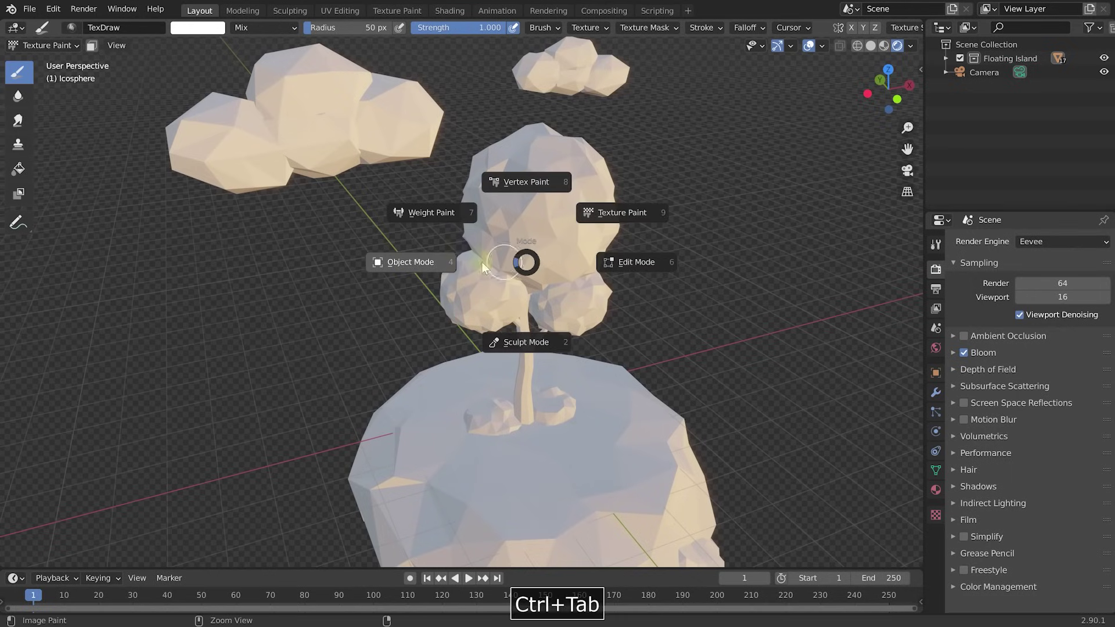
click(638, 262)
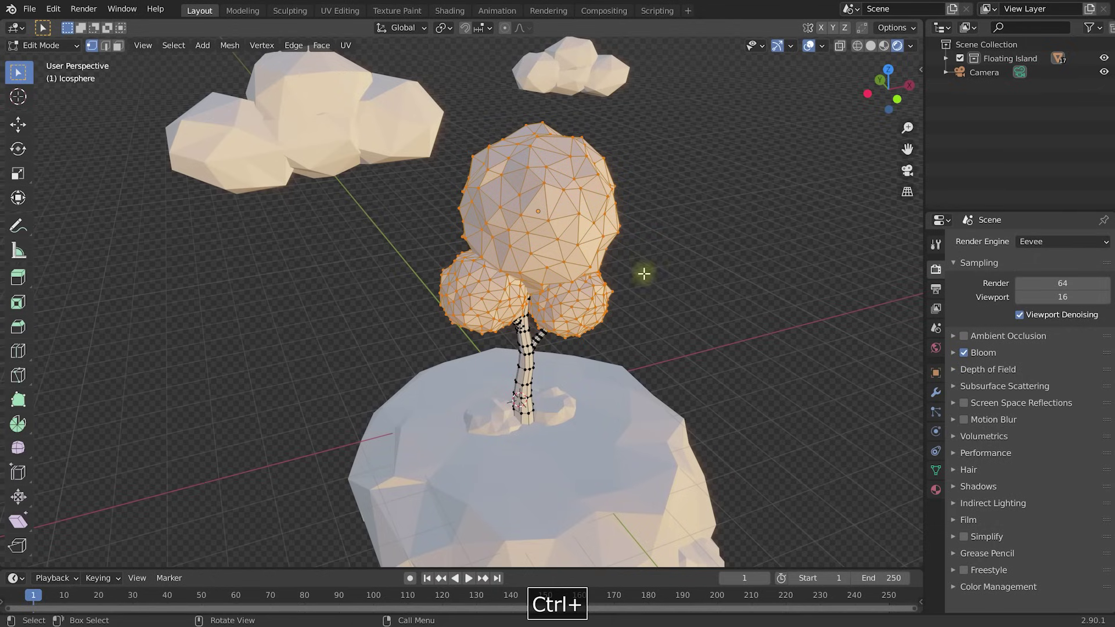
key(a)
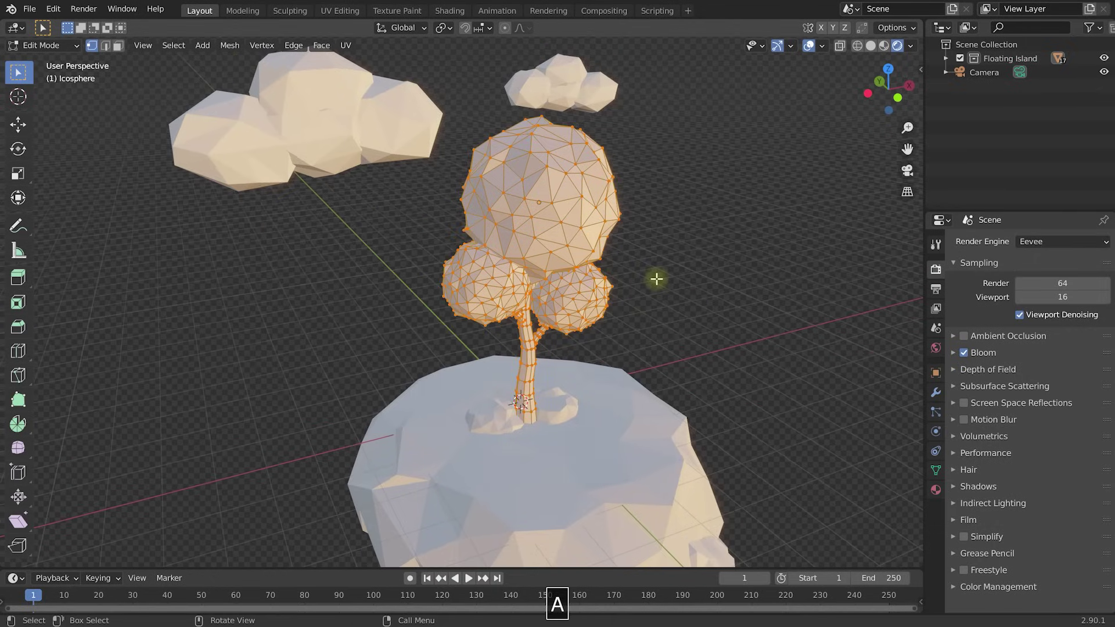
middle_drag(649, 275, 599, 226)
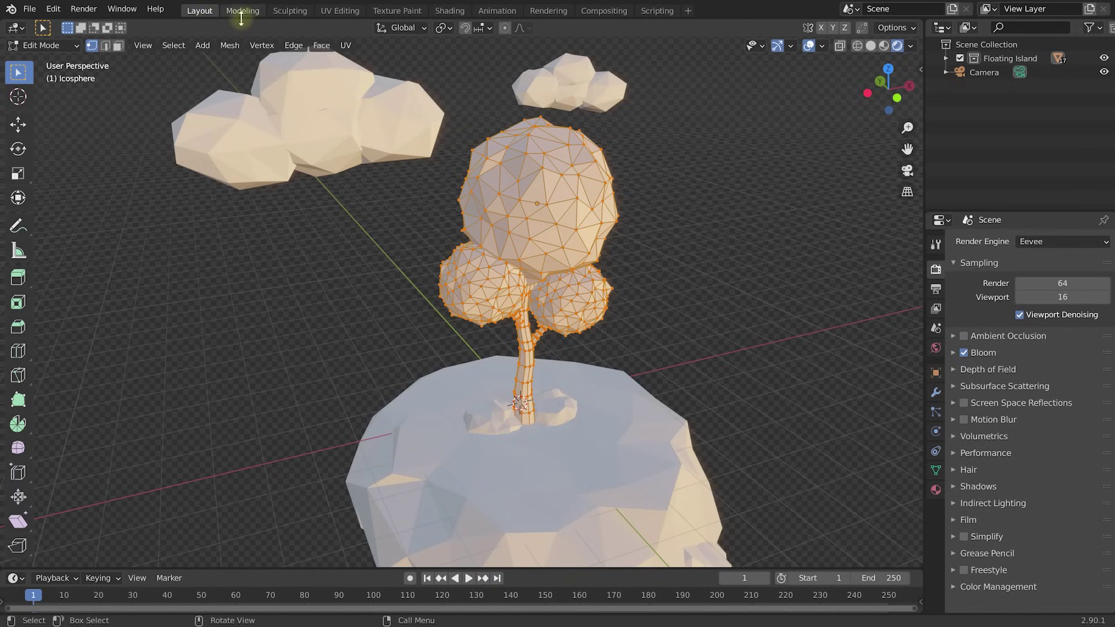
Step: Split the 3D viewport vertically and change the new area to a UV Editor
right_click(210, 19)
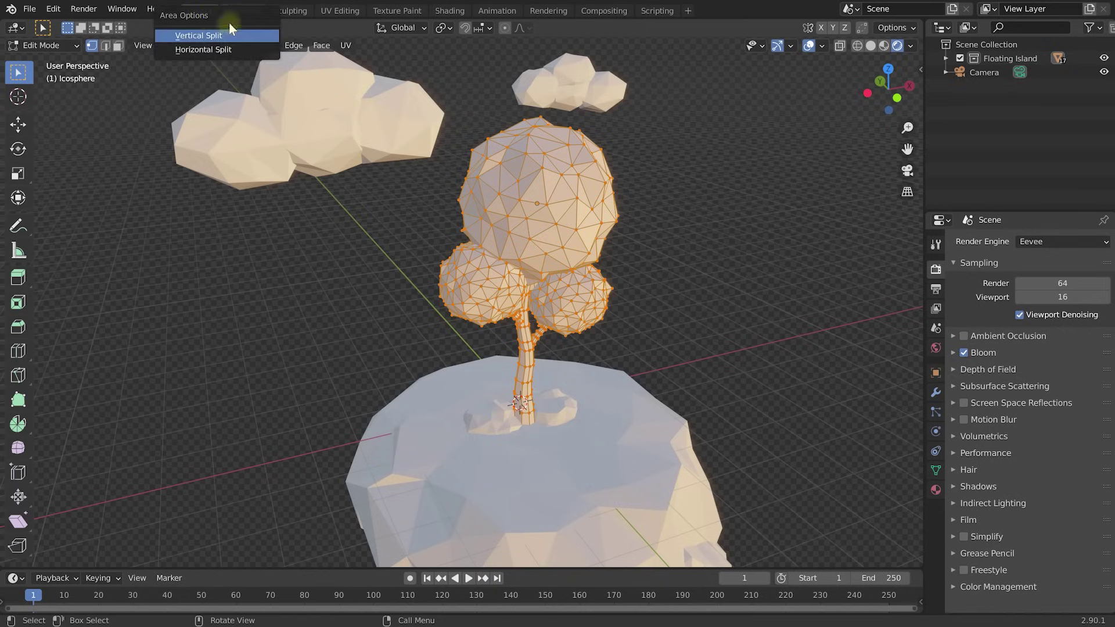
click(203, 35)
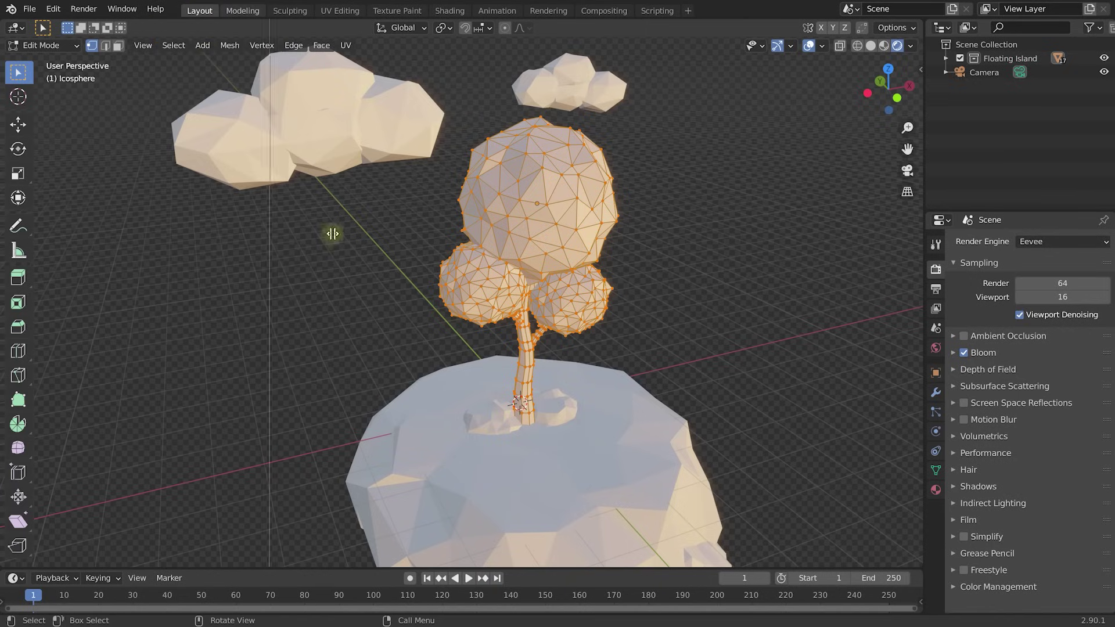
click(389, 251)
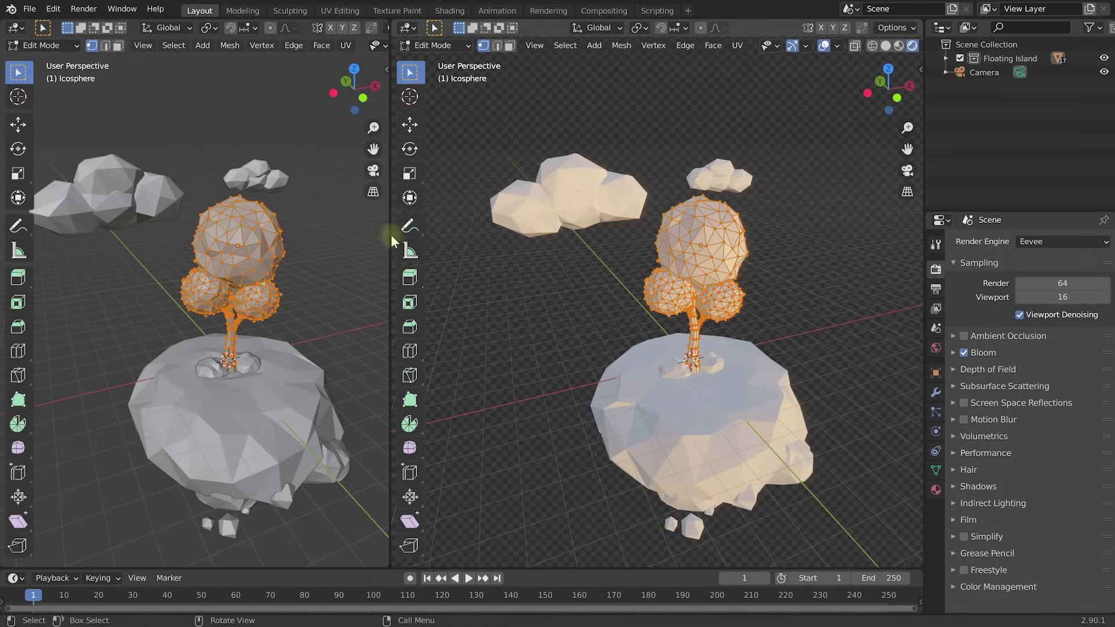
click(18, 29)
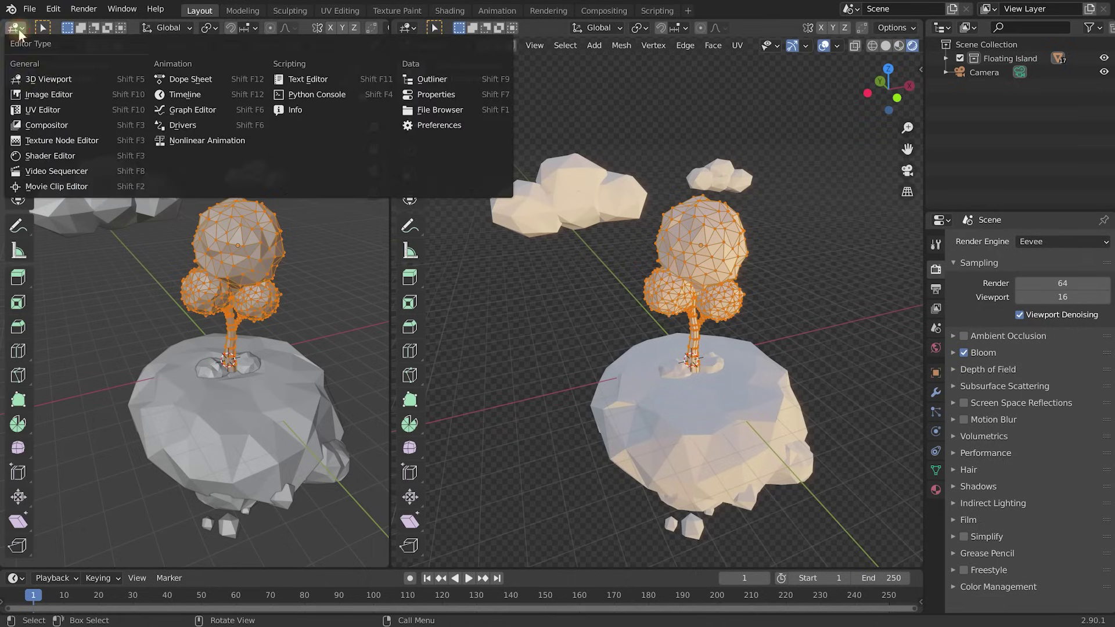
click(42, 113)
scroll(187, 284, up, 5)
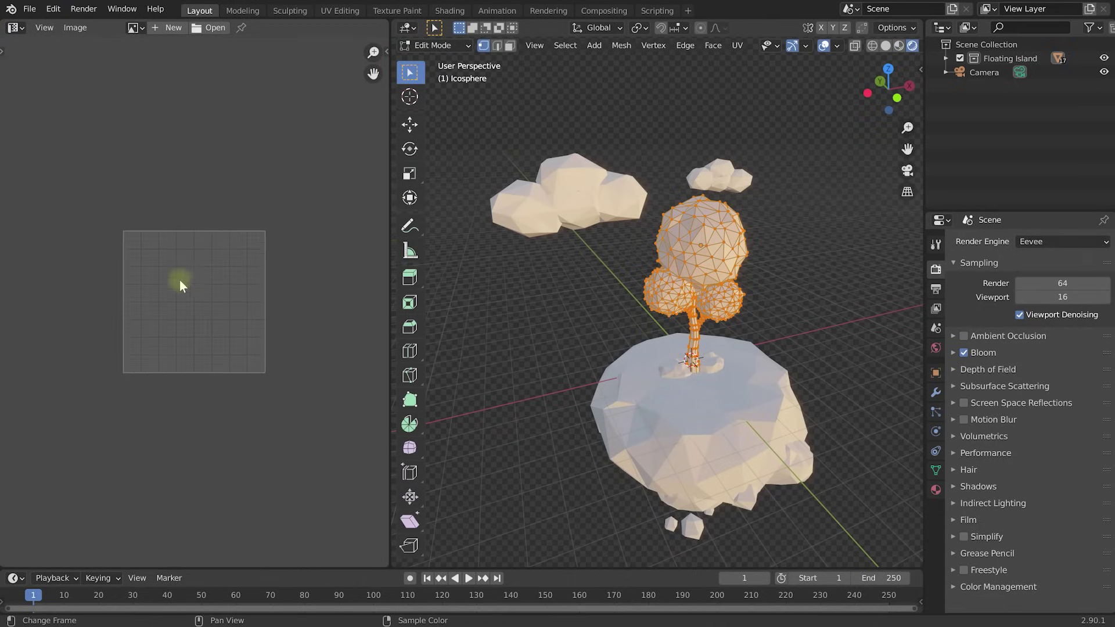
middle_drag(208, 233, 209, 223)
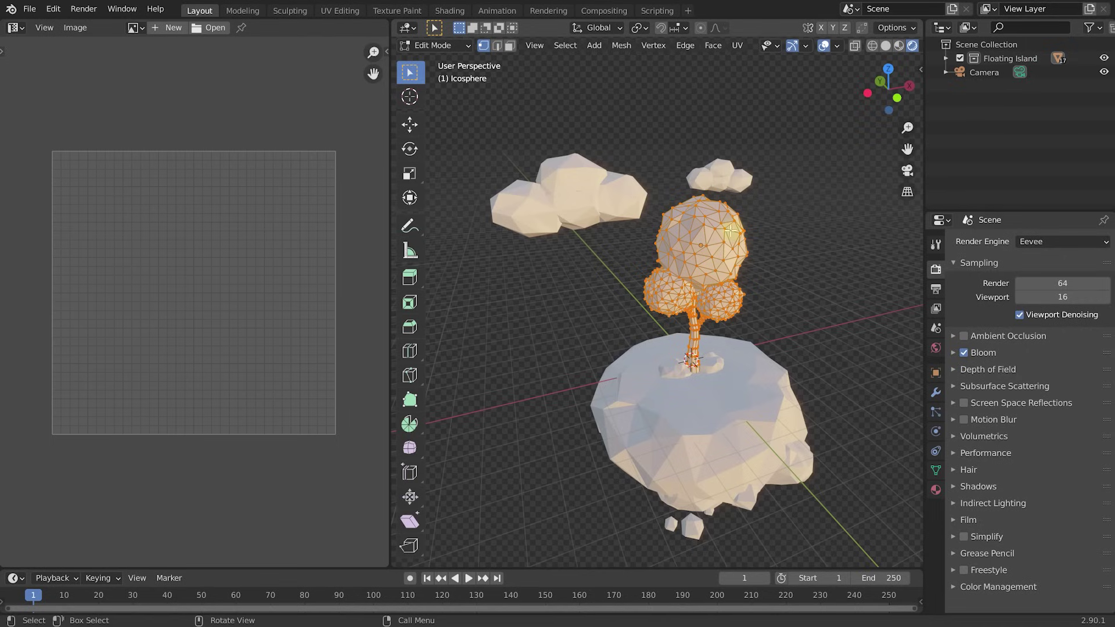
Step: Unwrap the selected tree mesh with Smart UV Project, keeping the angle limit at 66, island margin at 0 and Stretch to UV Bounds enabled
click(737, 46)
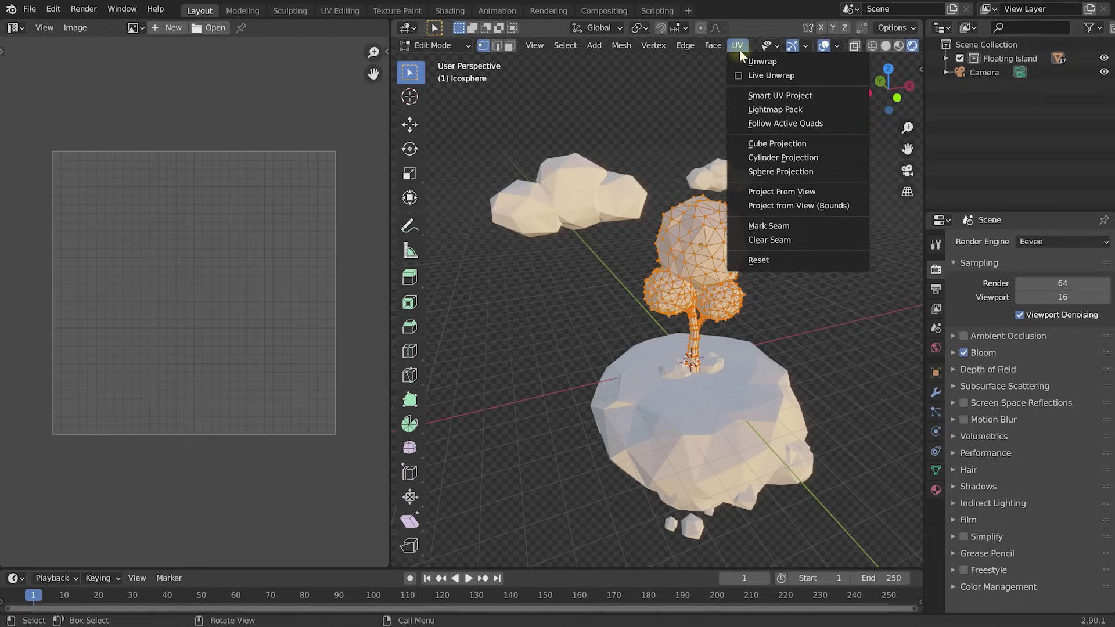
click(798, 97)
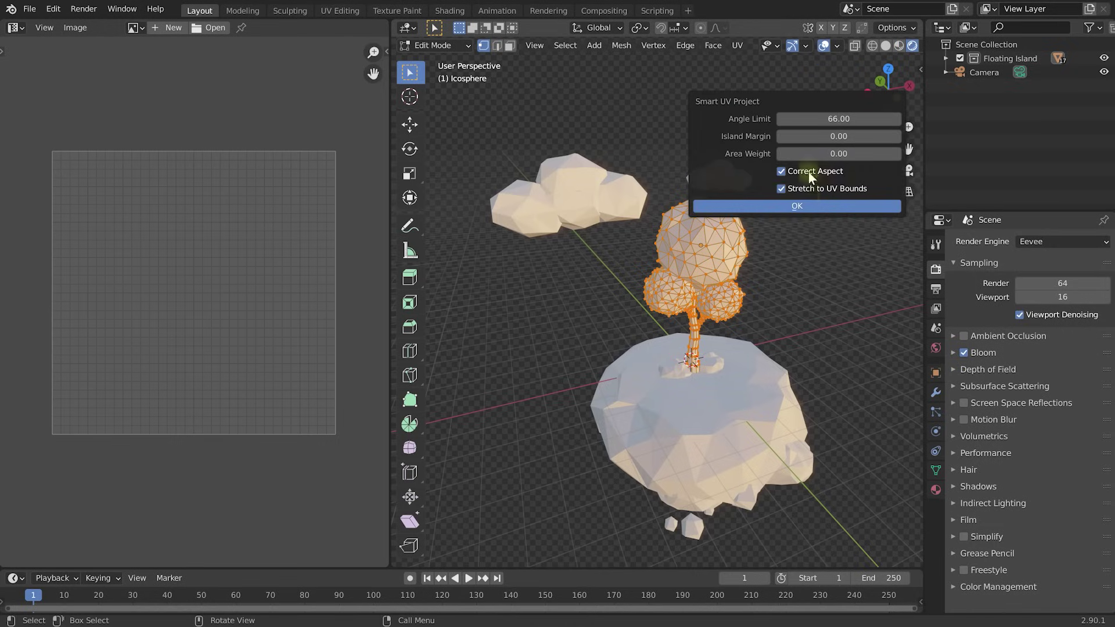
click(816, 207)
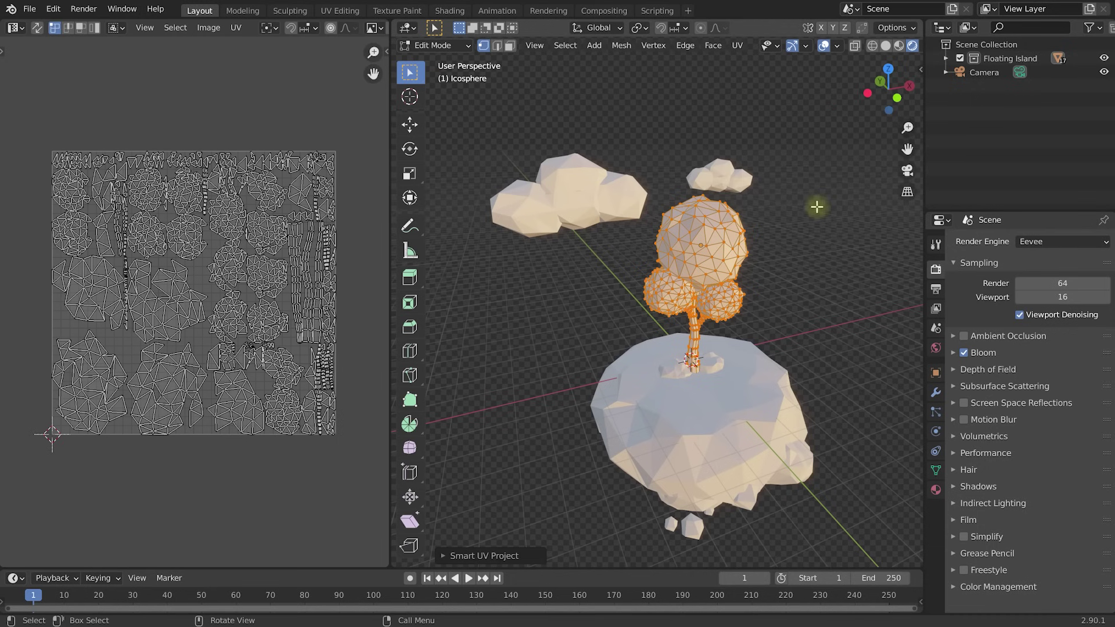
scroll(177, 310, up, 5)
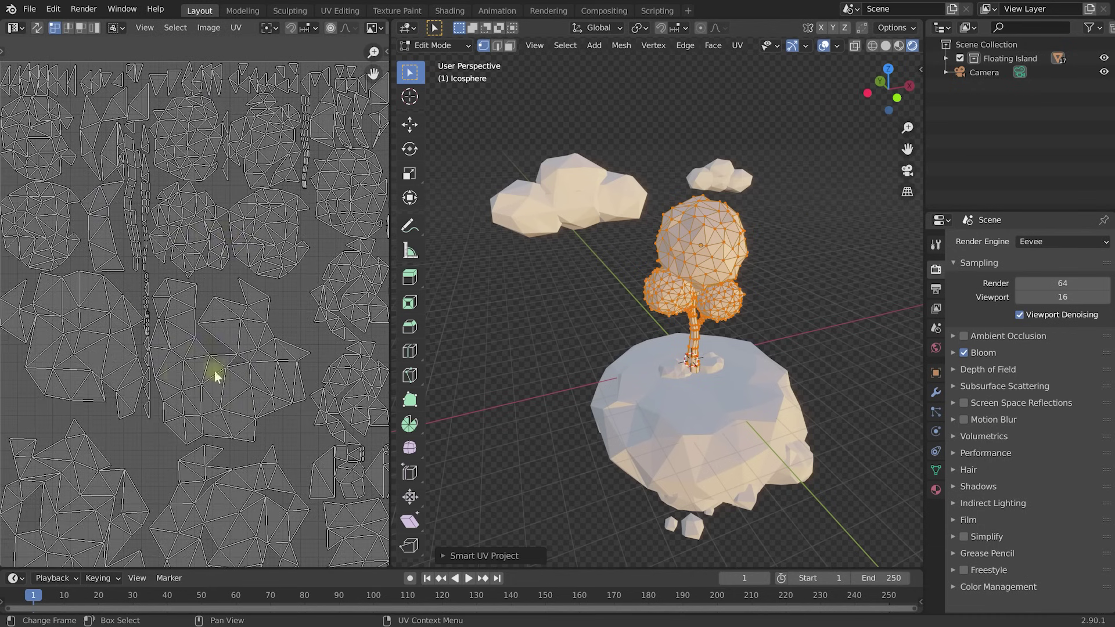
Step: Fit the whole UV layout in the UV editor and narrow that area to give the 3D viewport more room
middle_drag(214, 371, 235, 348)
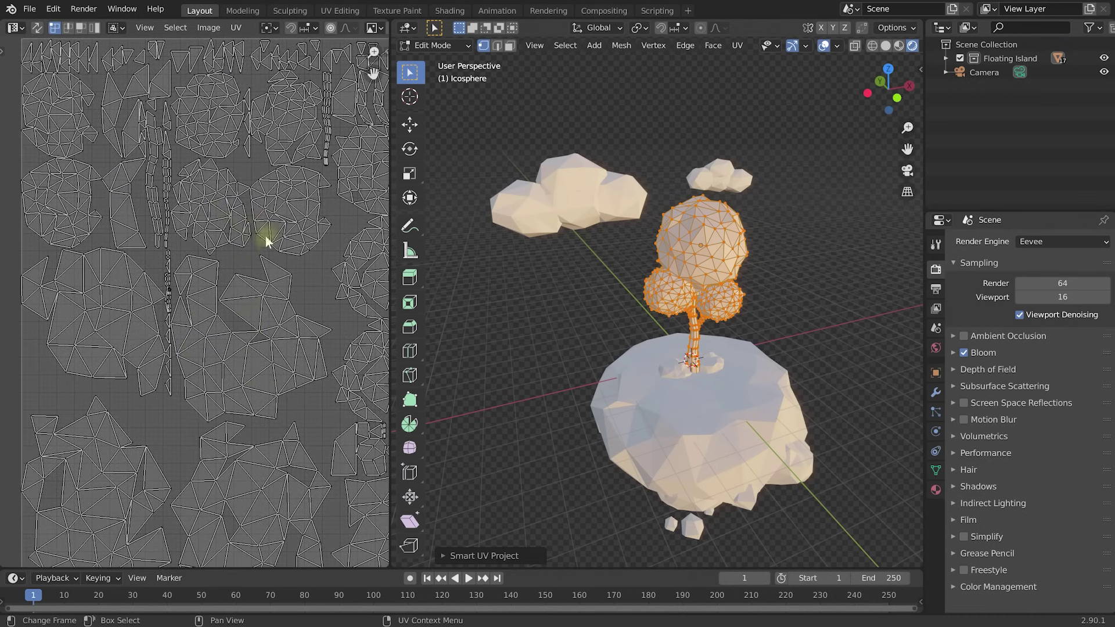
scroll(266, 241, down, 4)
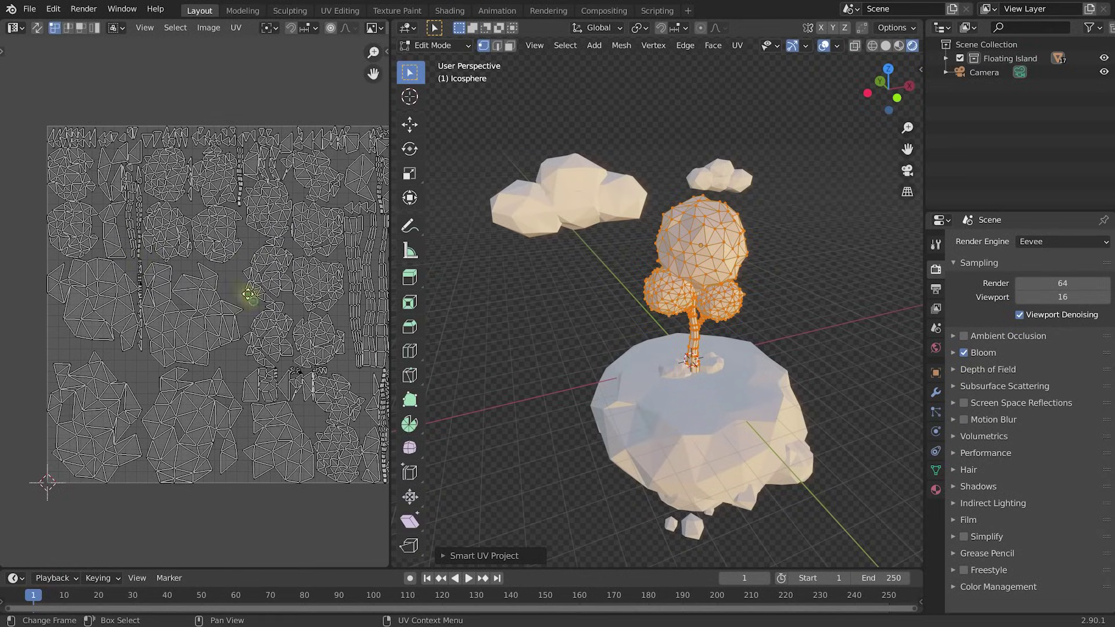
middle_drag(249, 295, 223, 274)
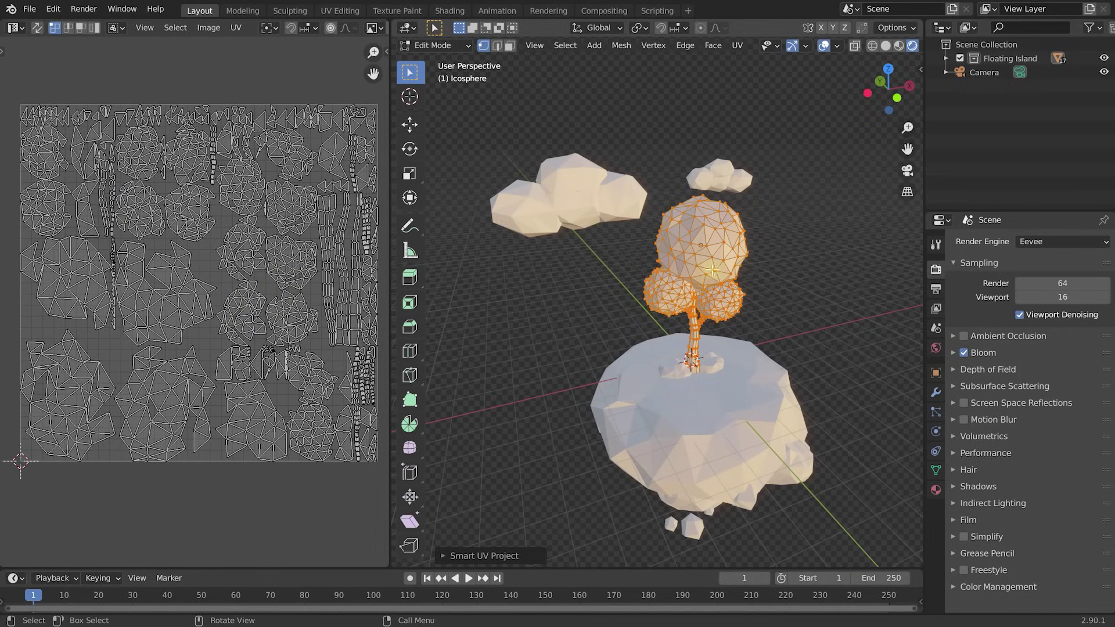
drag(389, 254, 263, 249)
scroll(119, 244, down, 3)
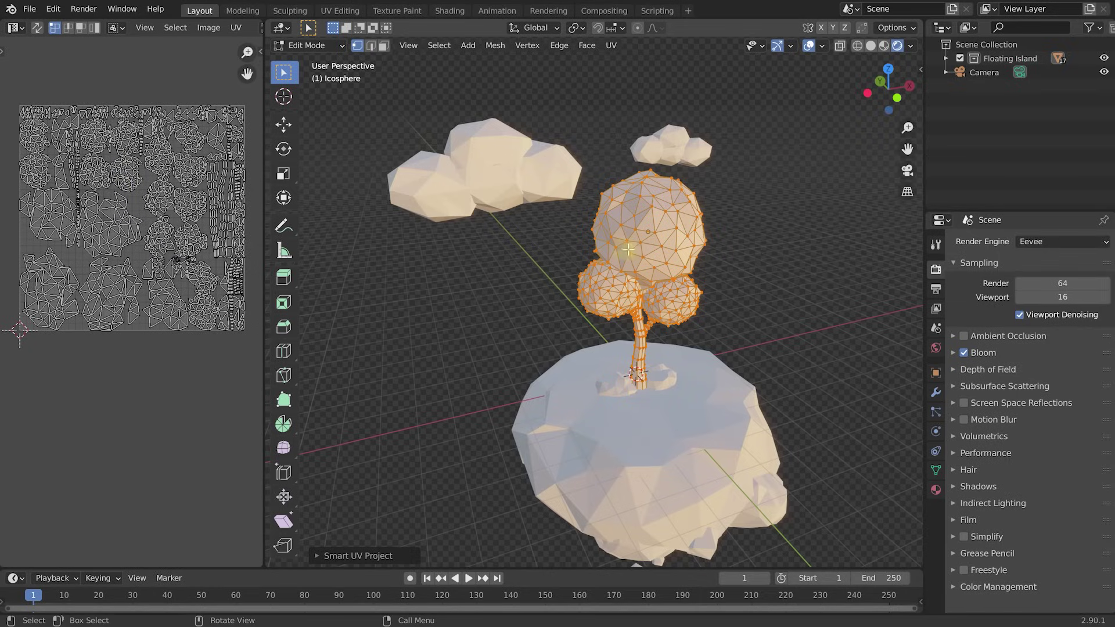
Step: Switch the tree from Edit Mode back to Texture Paint mode, with the tree framed closer in the viewport
key(ctrl+Tab)
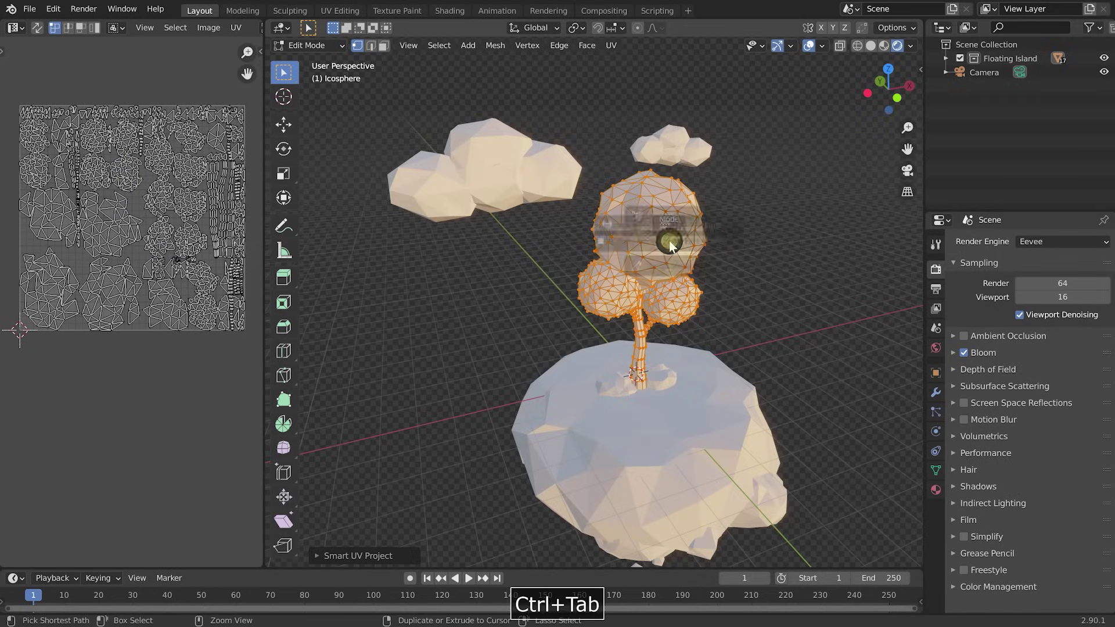
click(759, 198)
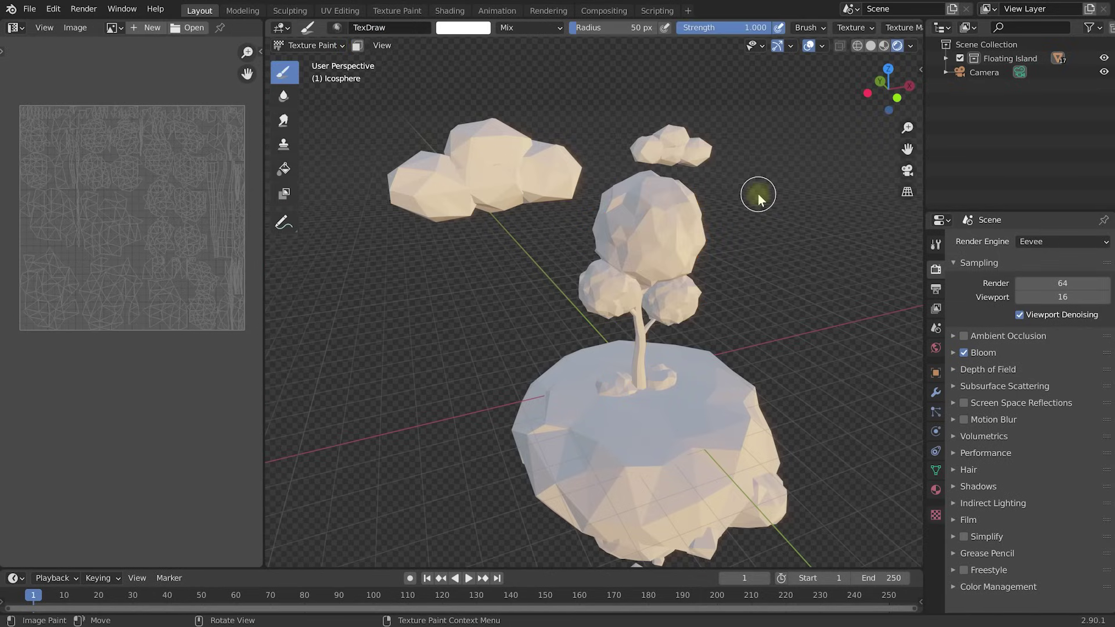
scroll(704, 232, up, 2)
shift+middle_drag(705, 223, 705, 231)
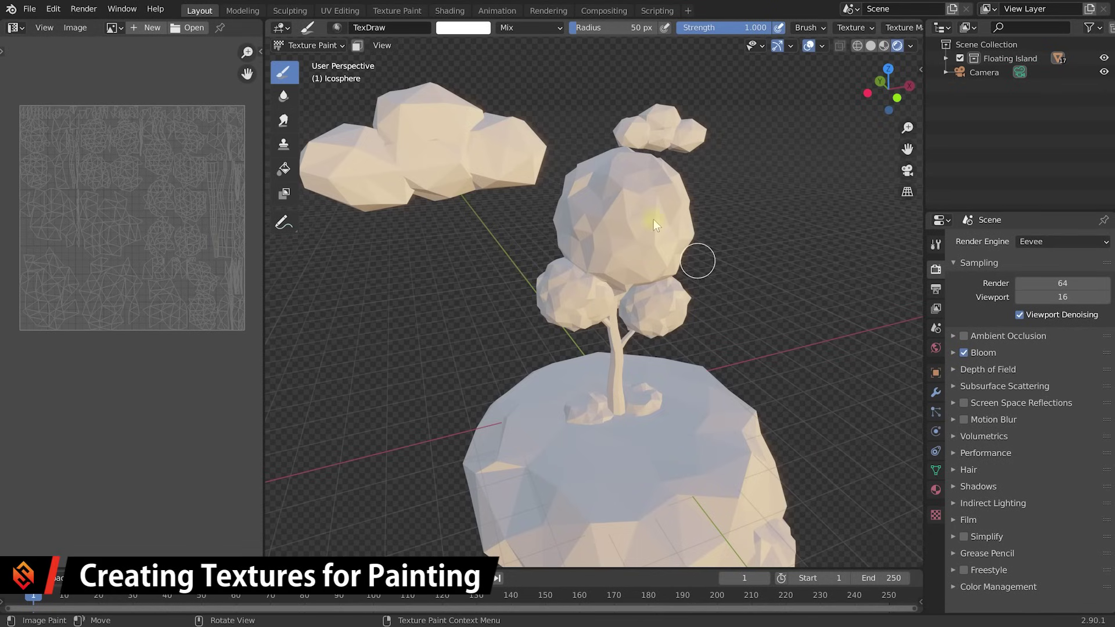
middle_drag(667, 318, 621, 276)
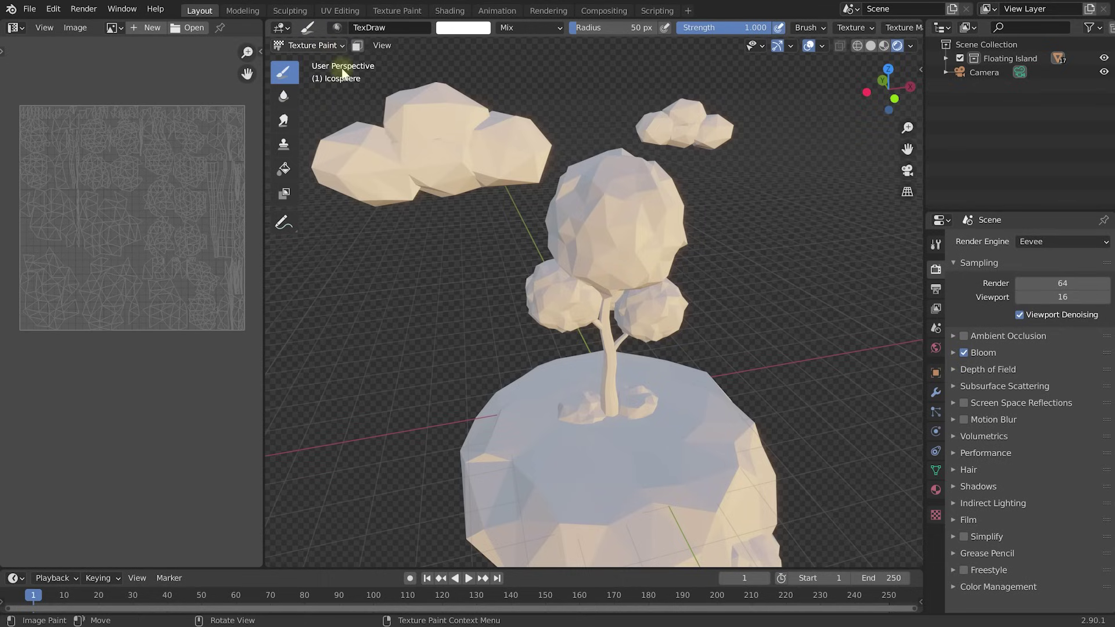
Step: Show the paint tool's texture slot settings and set the slot mode to Single Image
click(935, 245)
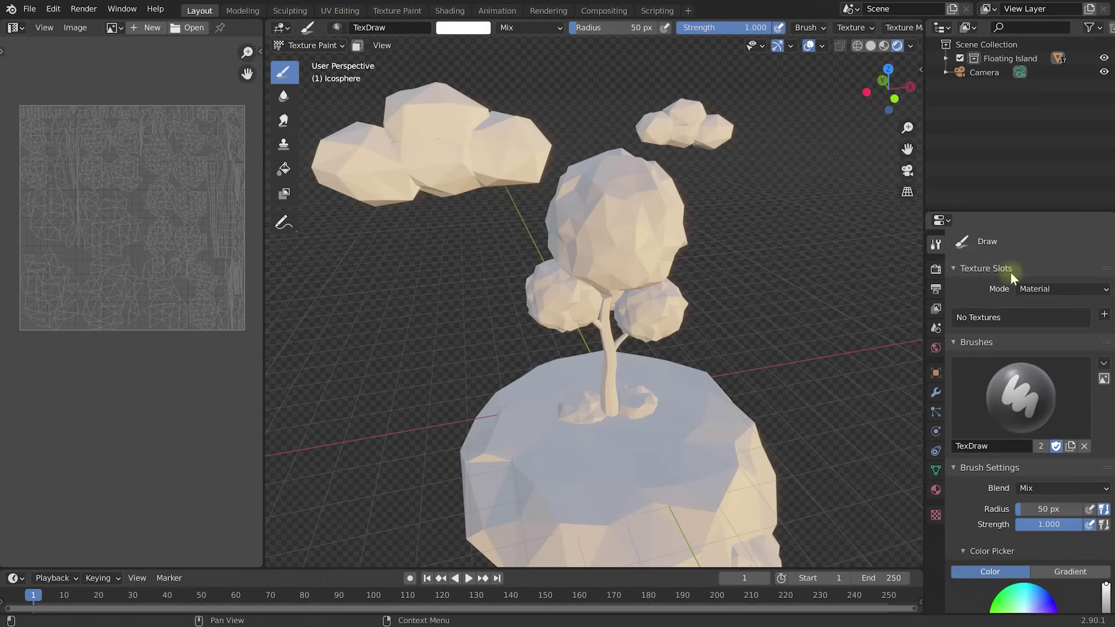
scroll(981, 291, down, 2)
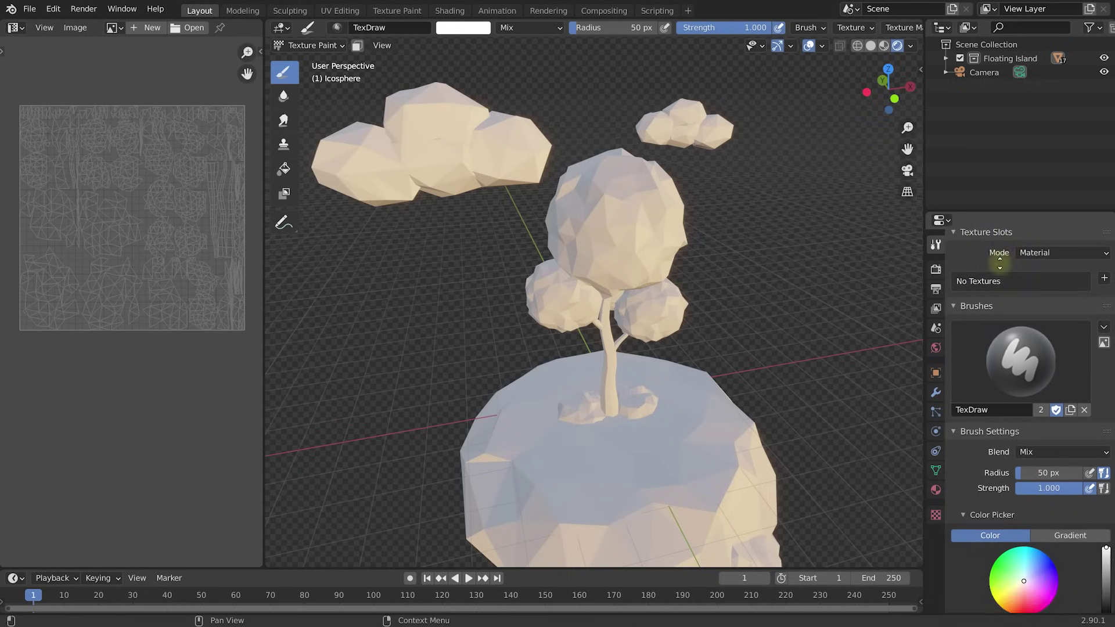
scroll(1037, 288, up, 2)
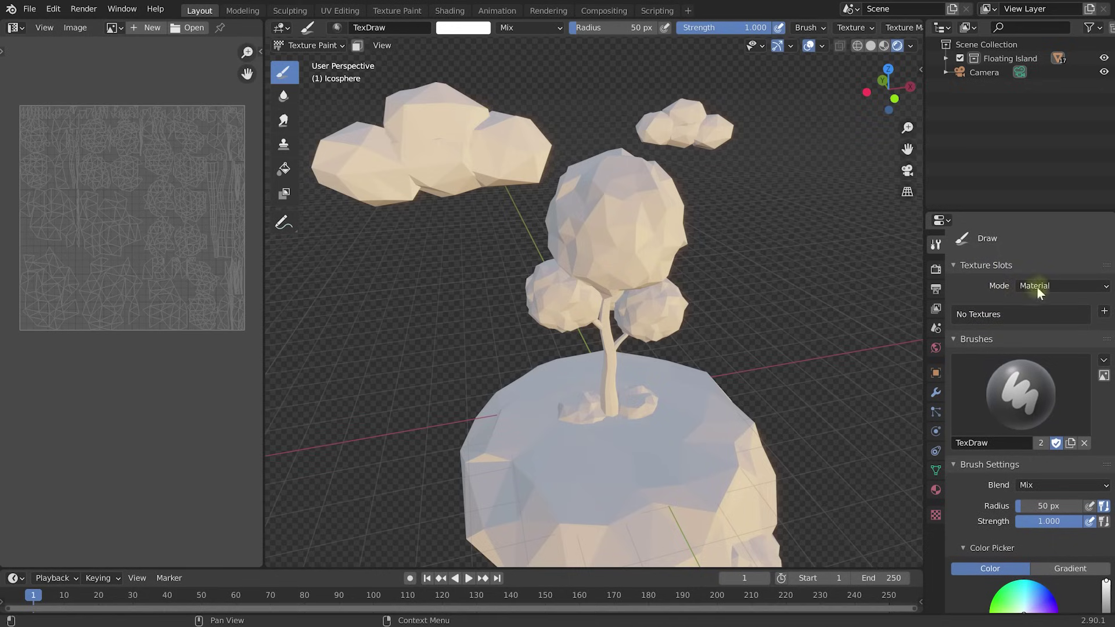
click(1081, 285)
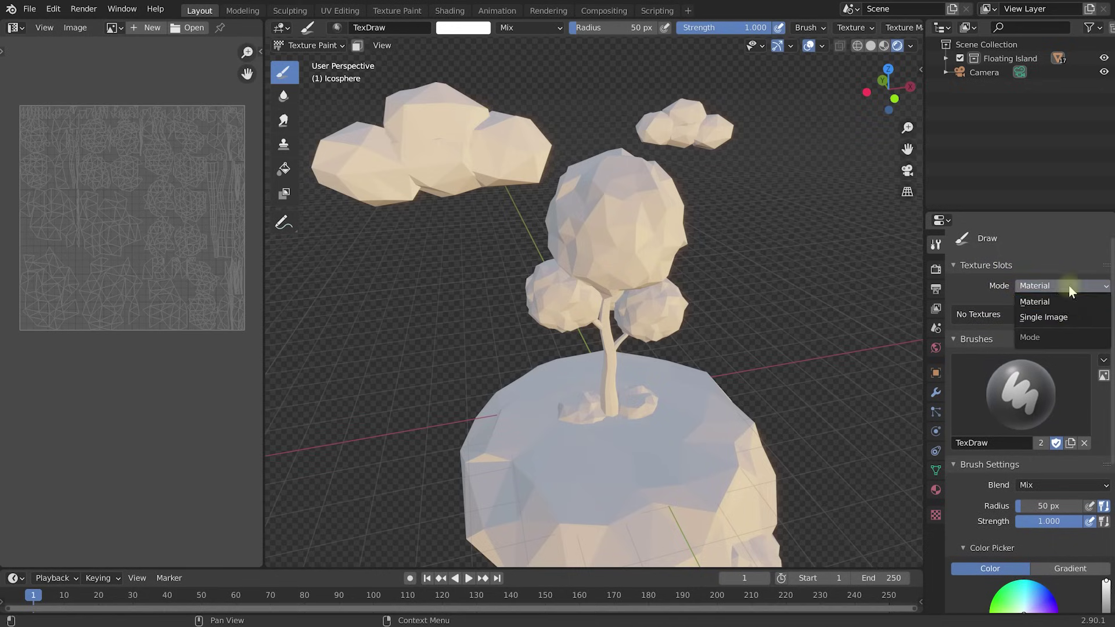
click(1058, 318)
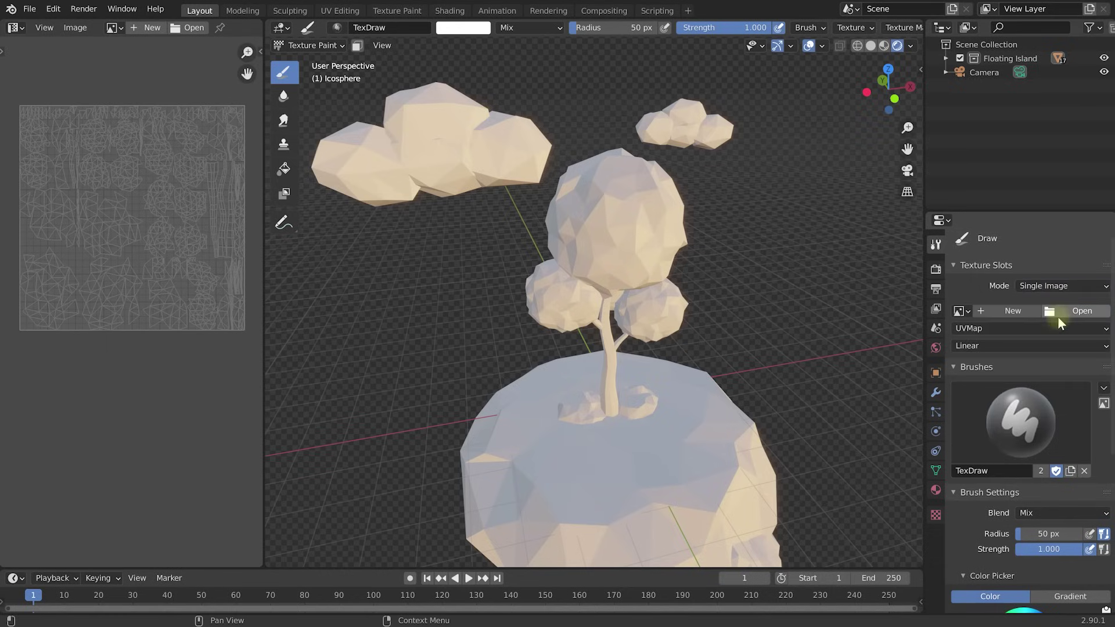
Step: Create a blank black 1024 × 1024 px image named Tree Texture with alpha as the tree's paint texture
click(1019, 313)
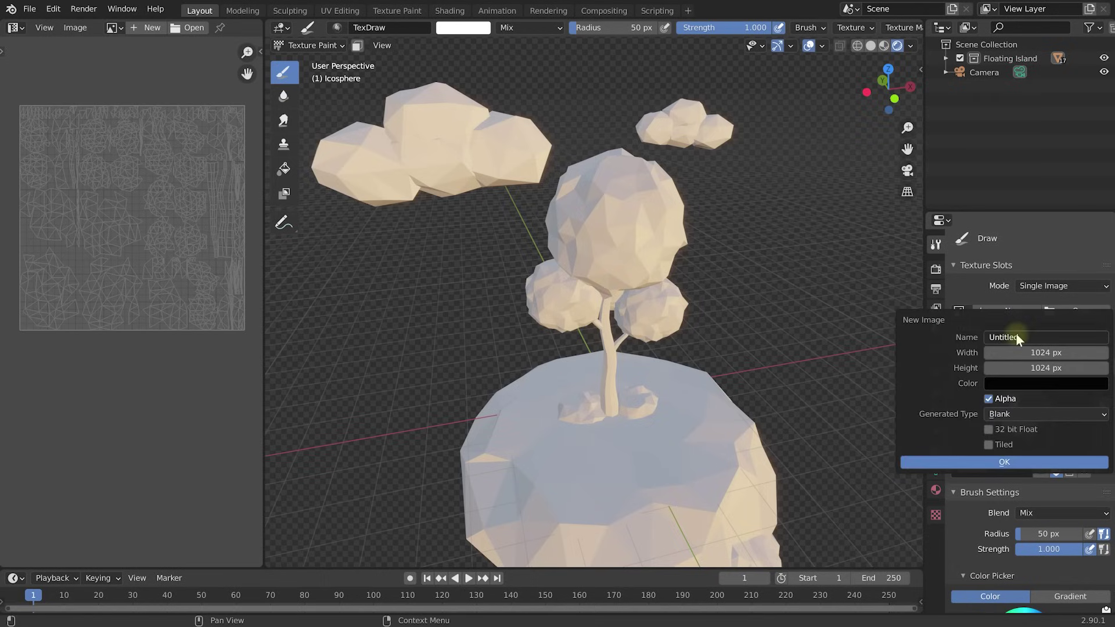
click(1010, 333)
text(Tree Texture)
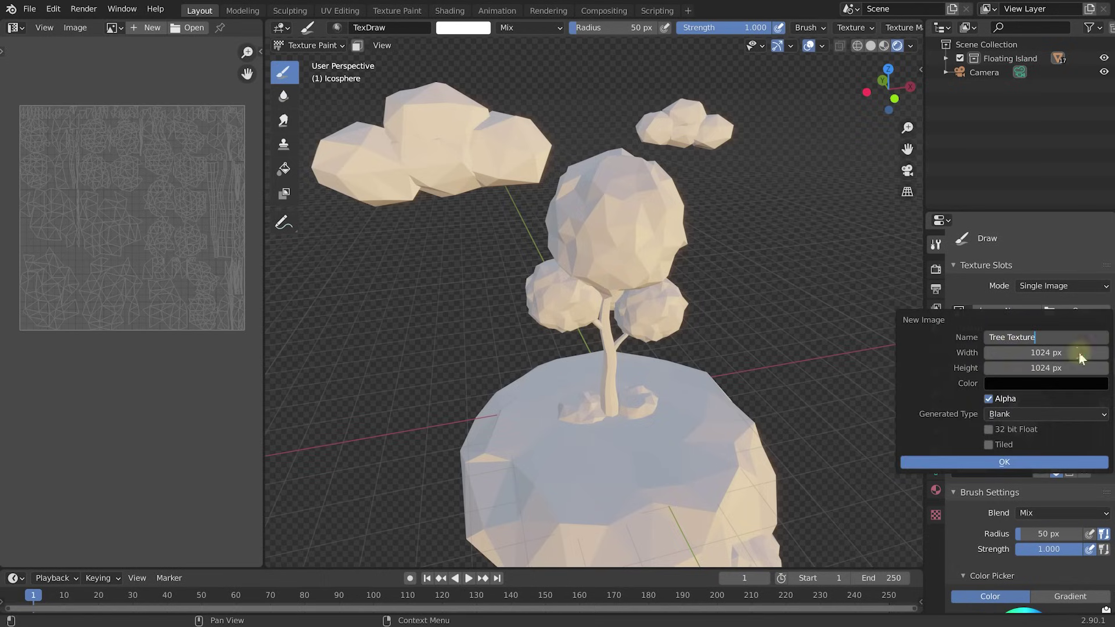
key(Return)
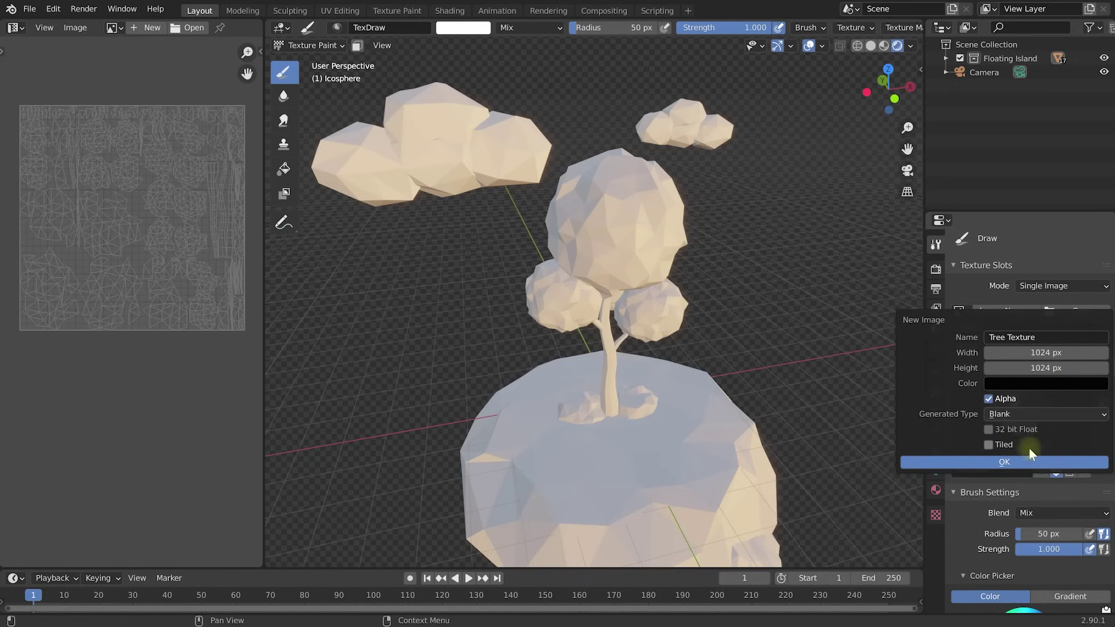
click(1025, 462)
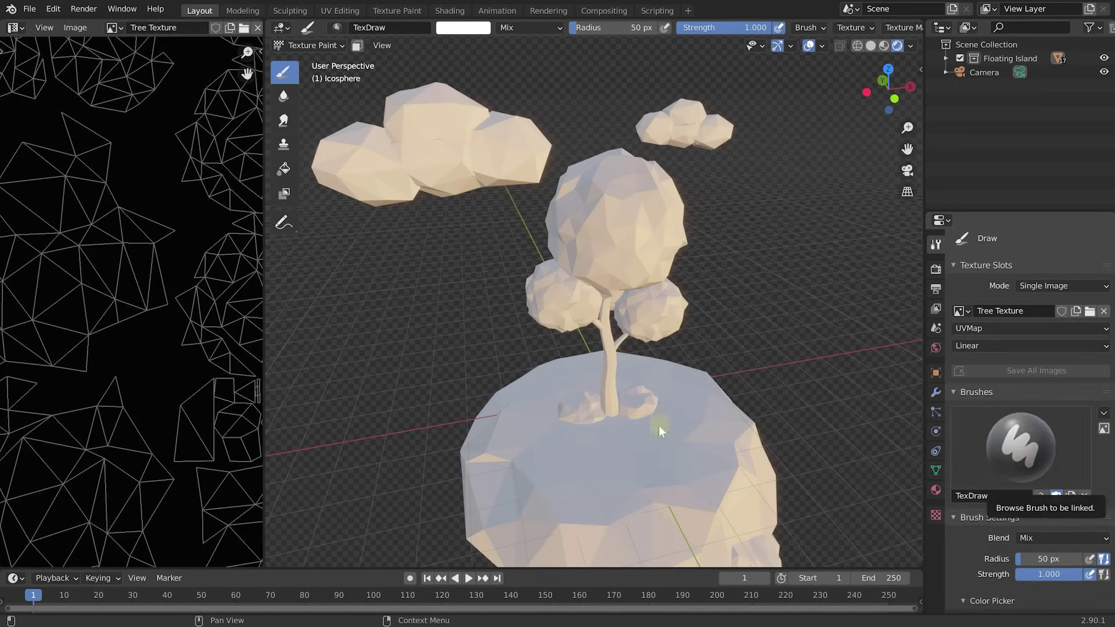
scroll(122, 258, down, 8)
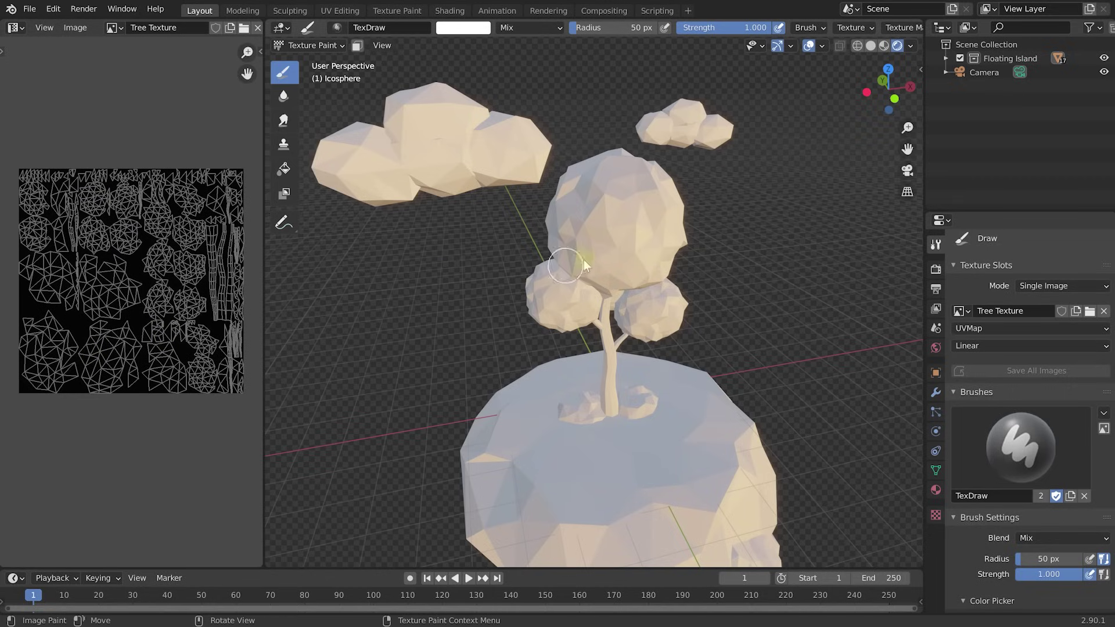
Step: Paint a white stroke across the large foliage ball and preview it with Solid viewport shading
middle_drag(650, 238, 647, 228)
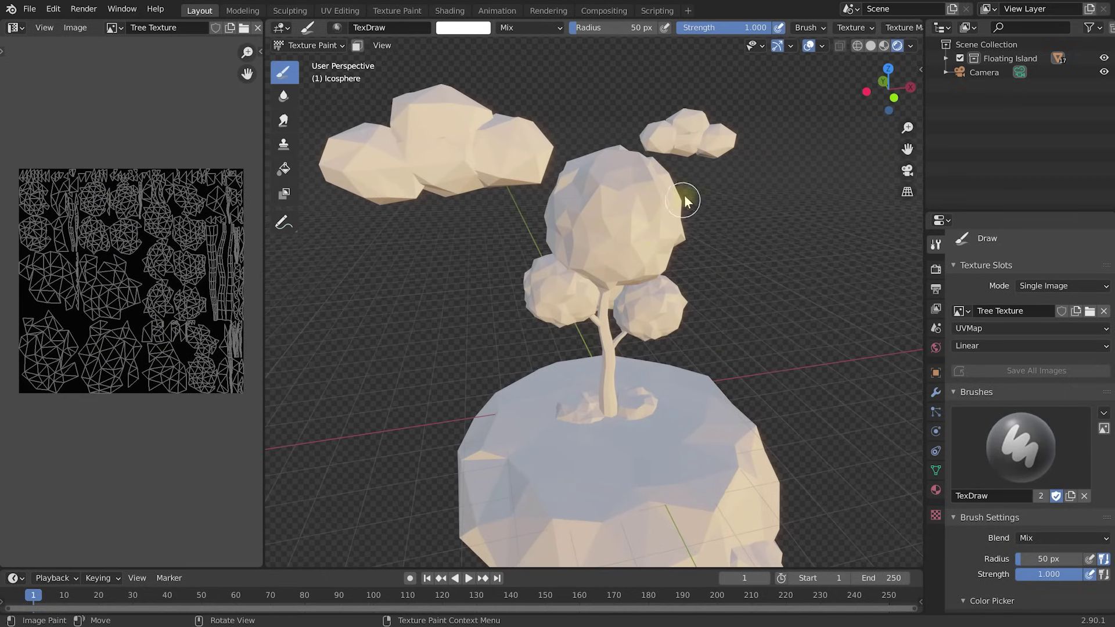
mouse_move(689, 193)
mouse_down()
mouse_move(616, 227)
mouse_move(533, 238)
mouse_up()
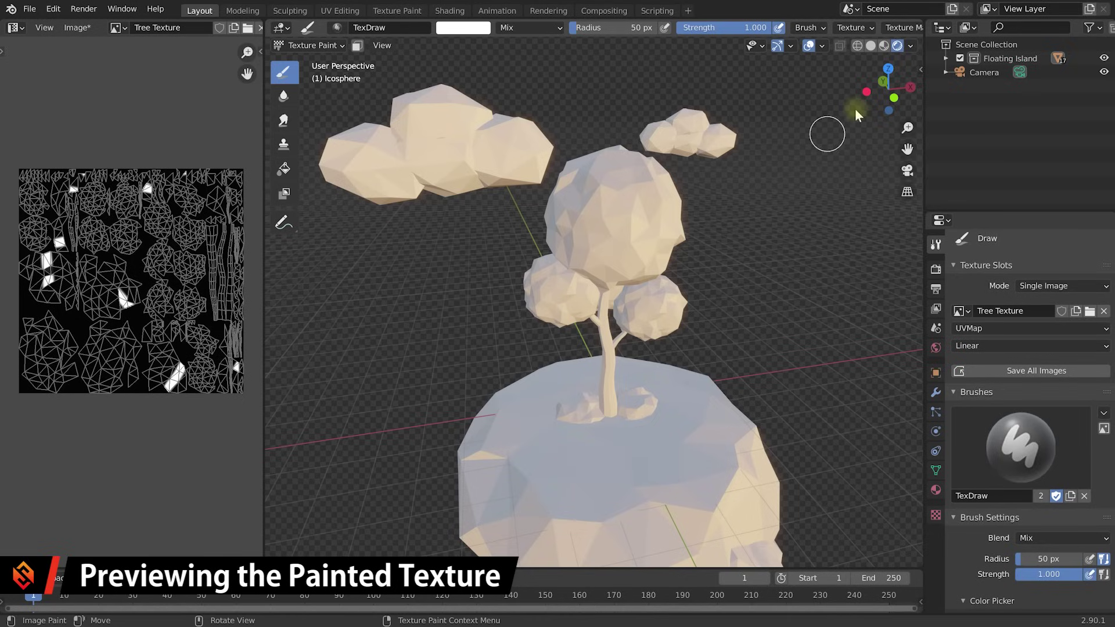
click(897, 46)
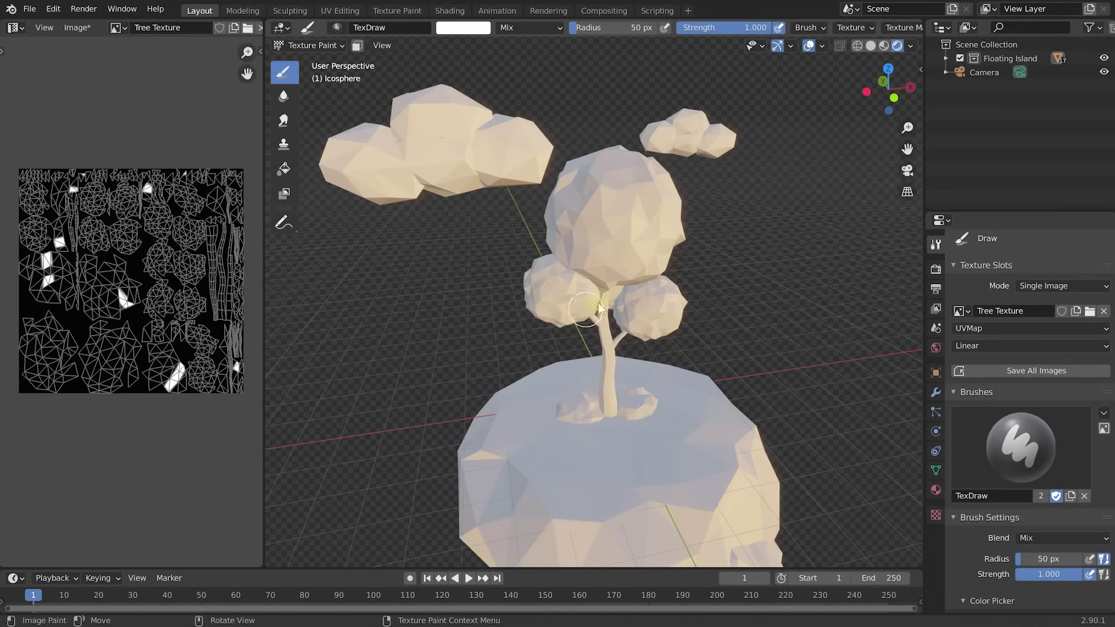
click(870, 48)
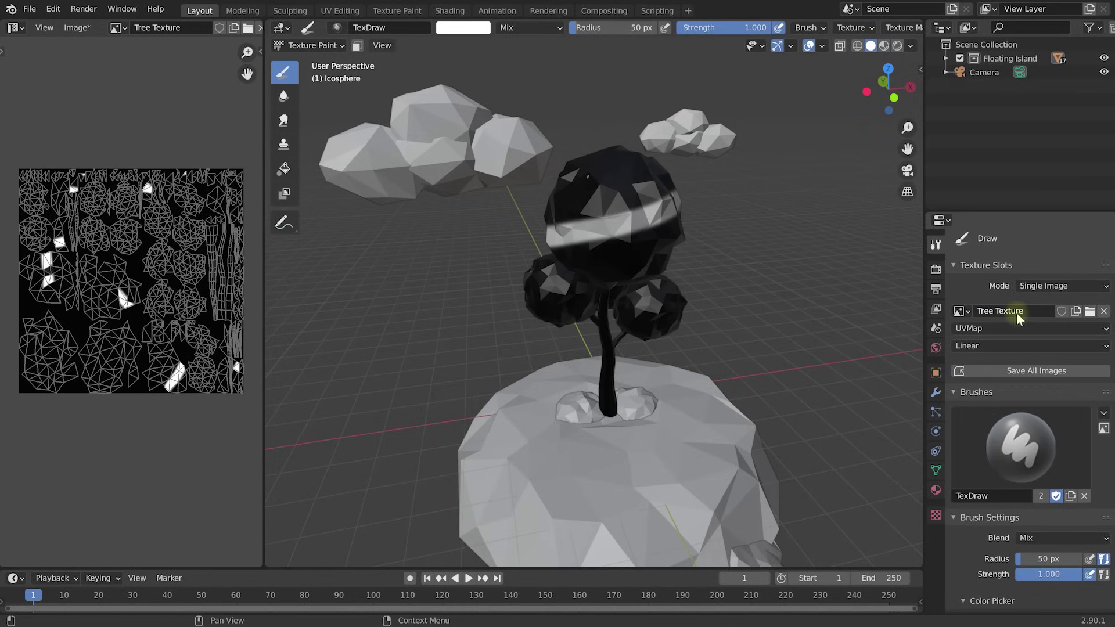
Step: Paint further freehand white strokes on other sides of the tree's large foliage ball
middle_drag(672, 241, 685, 219)
mouse_move(685, 219)
mouse_down()
mouse_move(672, 194)
mouse_move(647, 241)
mouse_move(720, 270)
mouse_up()
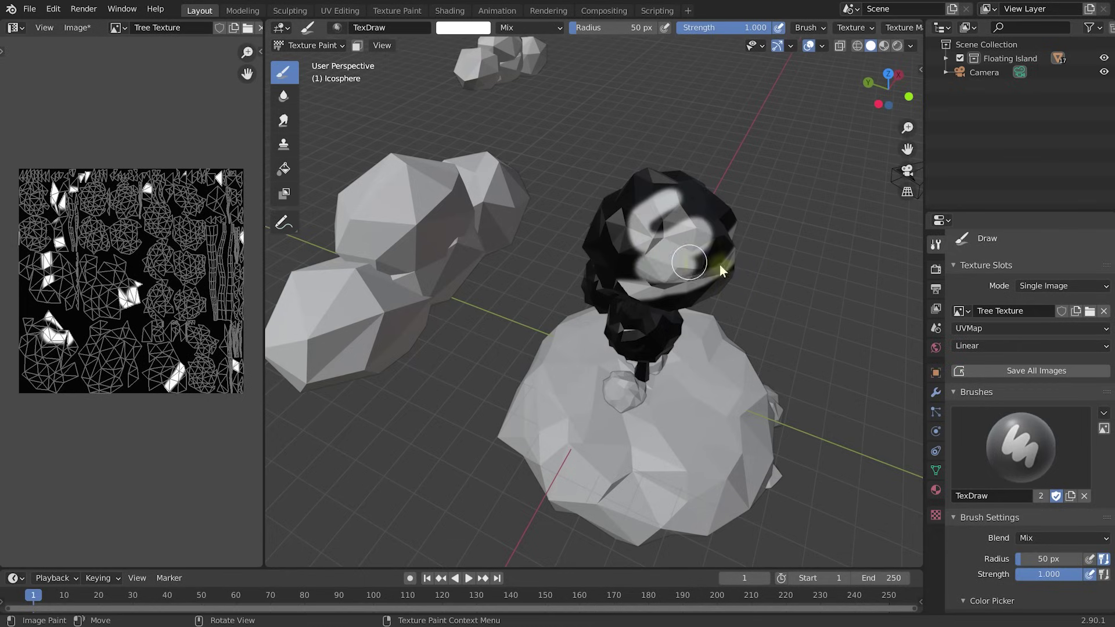
mouse_move(720, 270)
middle_down()
mouse_move(617, 236)
mouse_move(612, 249)
mouse_move(634, 249)
mouse_move(587, 256)
middle_up()
mouse_move(587, 256)
mouse_down()
mouse_move(523, 199)
mouse_move(540, 236)
mouse_move(527, 225)
mouse_up()
mouse_move(527, 224)
middle_down()
mouse_move(567, 258)
mouse_move(620, 231)
mouse_move(574, 250)
middle_up()
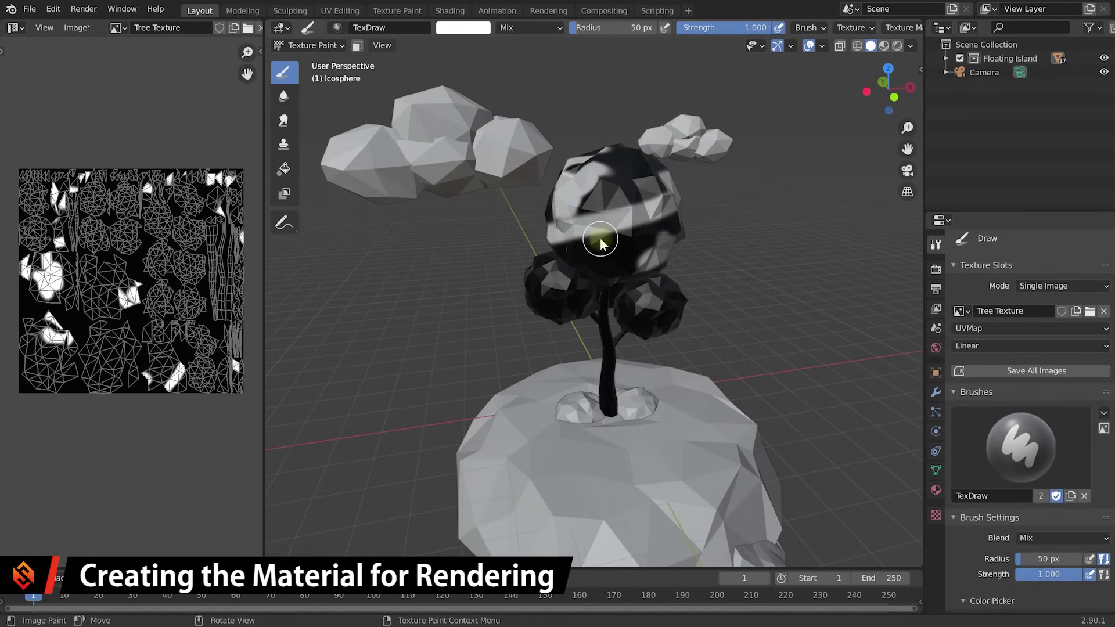
middle_drag(607, 235, 603, 240)
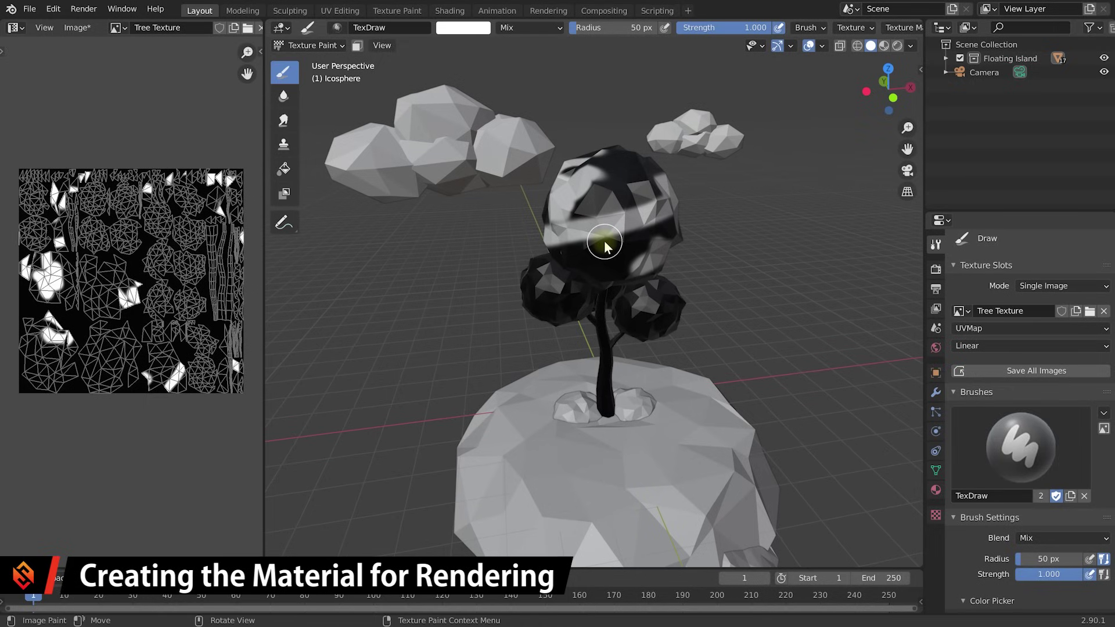
Step: Return the viewport to Rendered shading and create a new material for the tree named Tree Material
click(897, 46)
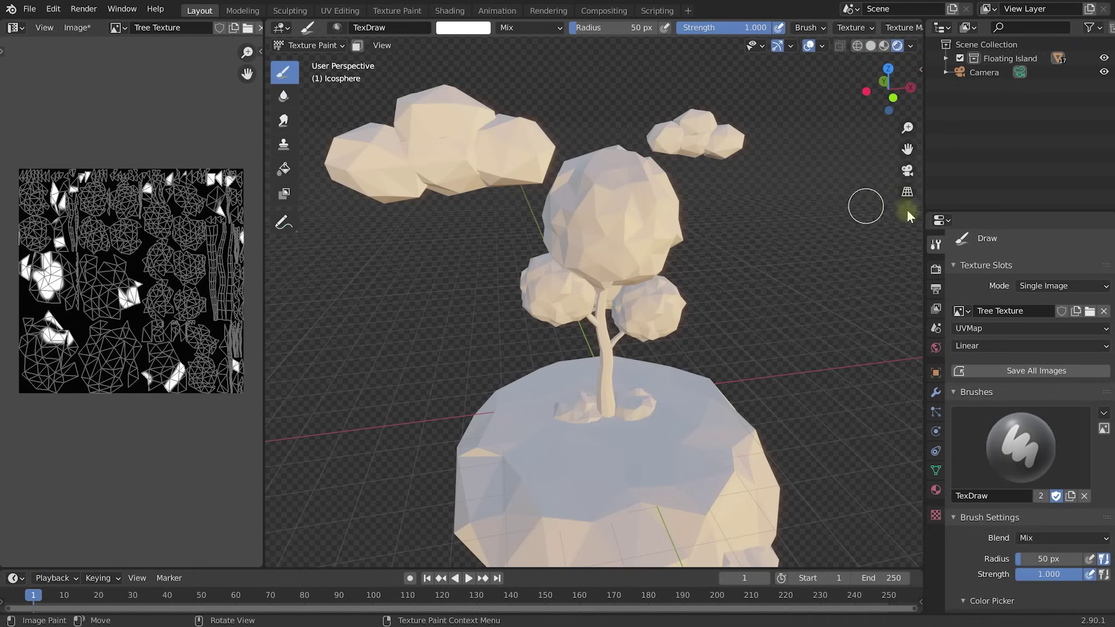
click(935, 490)
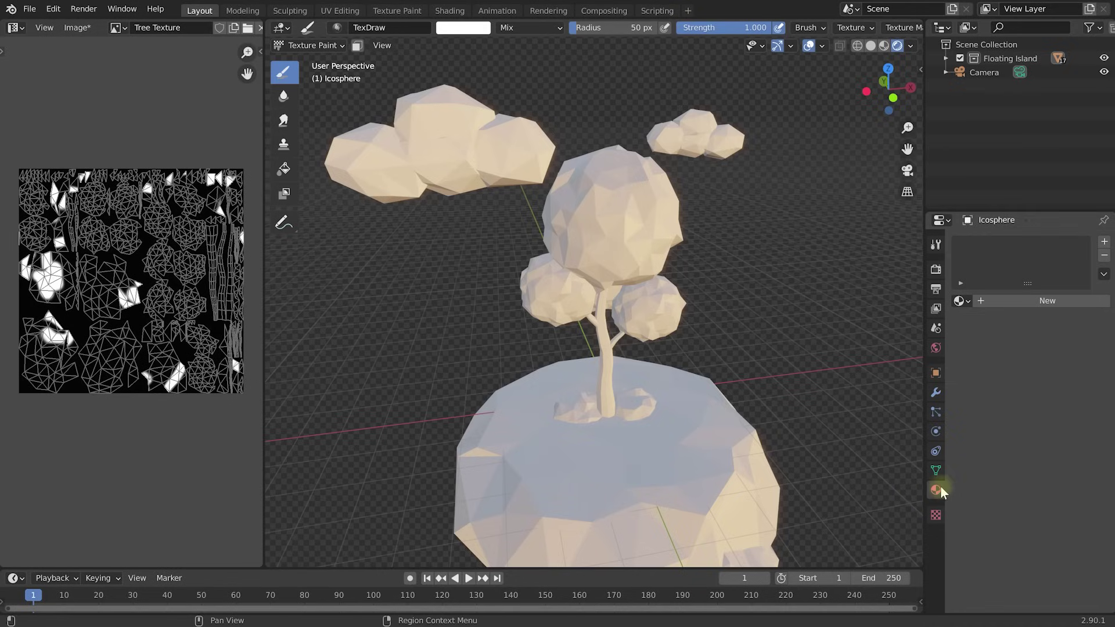
click(1028, 303)
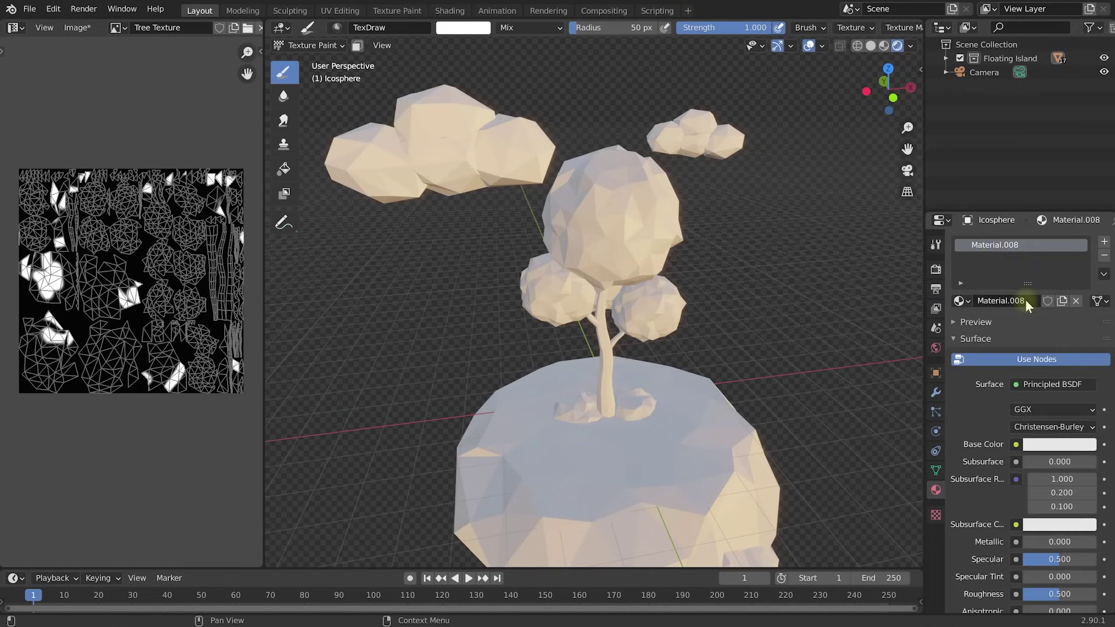
double_click(1001, 301)
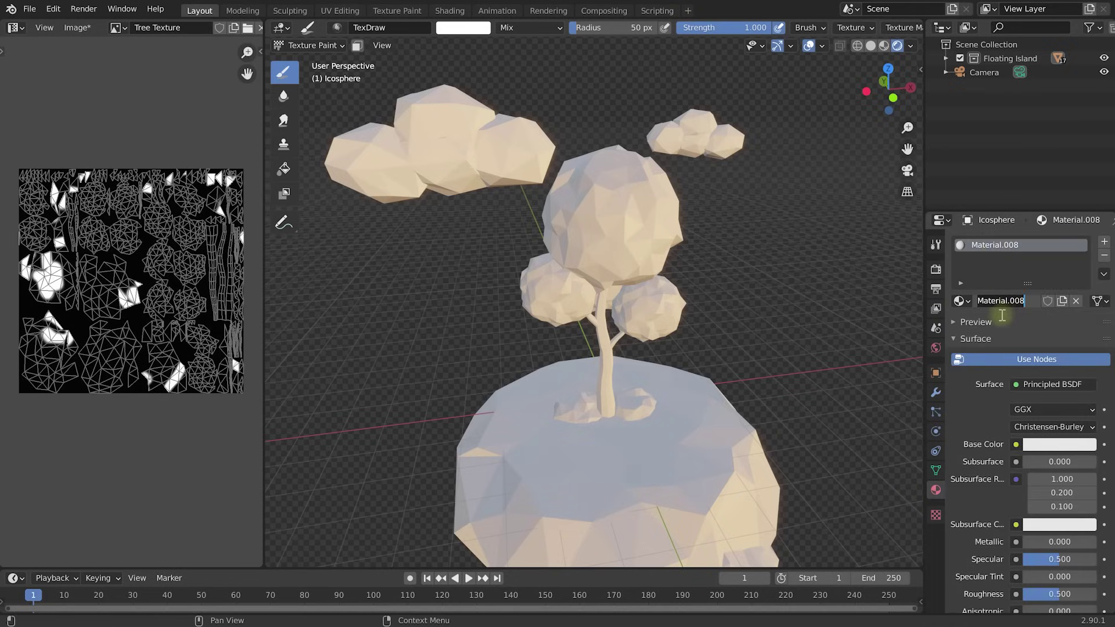
text(Tree Material)
key(Return)
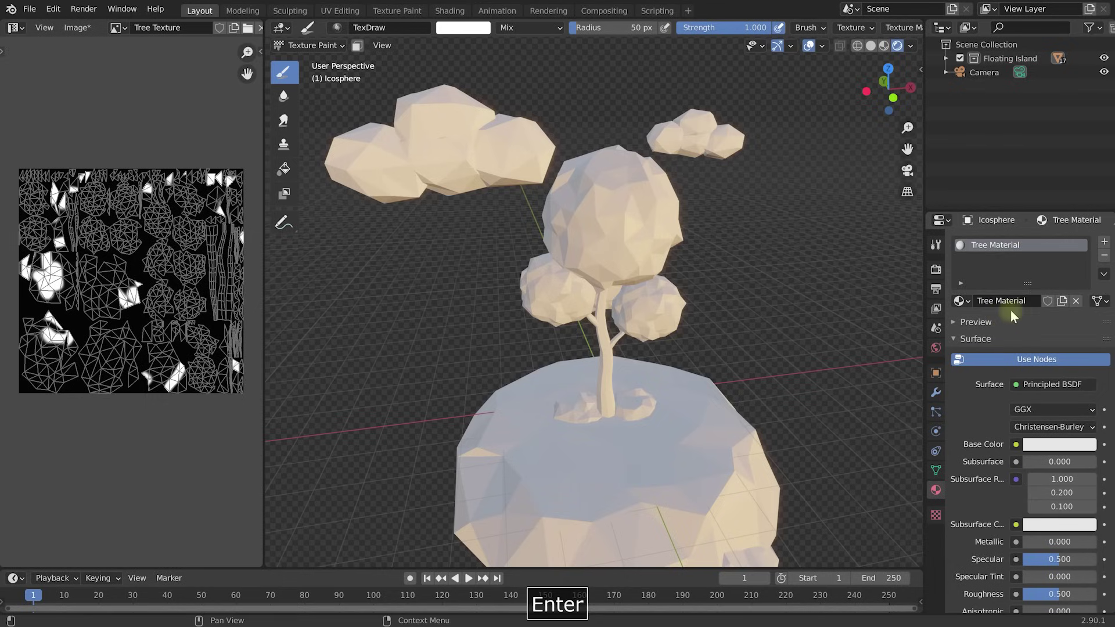
Step: Feed Tree Material's Base Color with an Image Texture that uses the Tree Texture image
scroll(985, 396, down, 2)
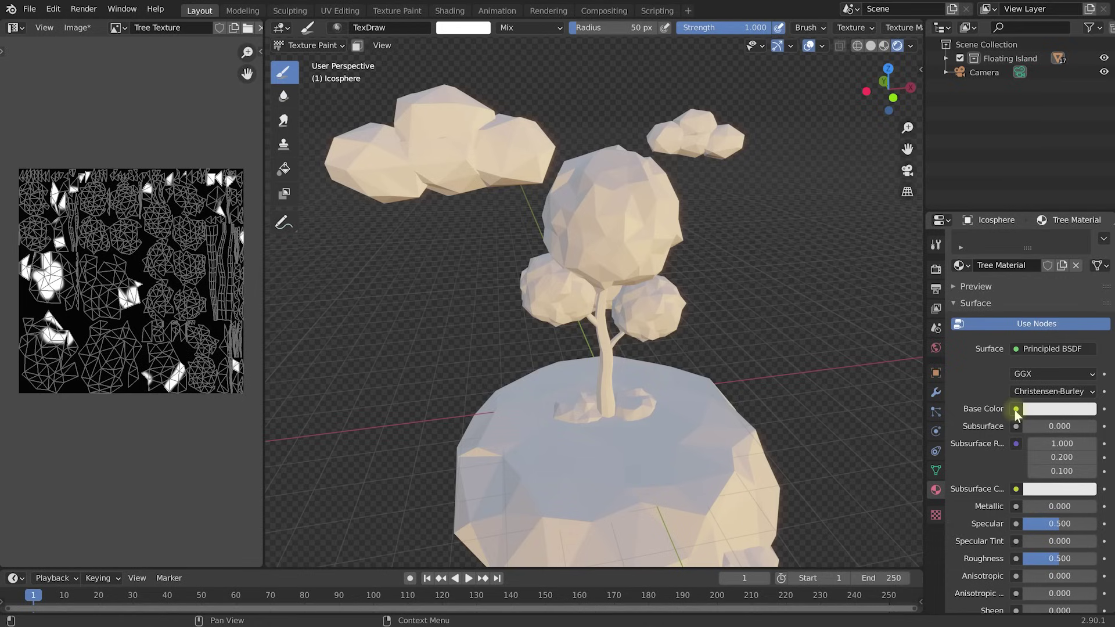
click(1015, 409)
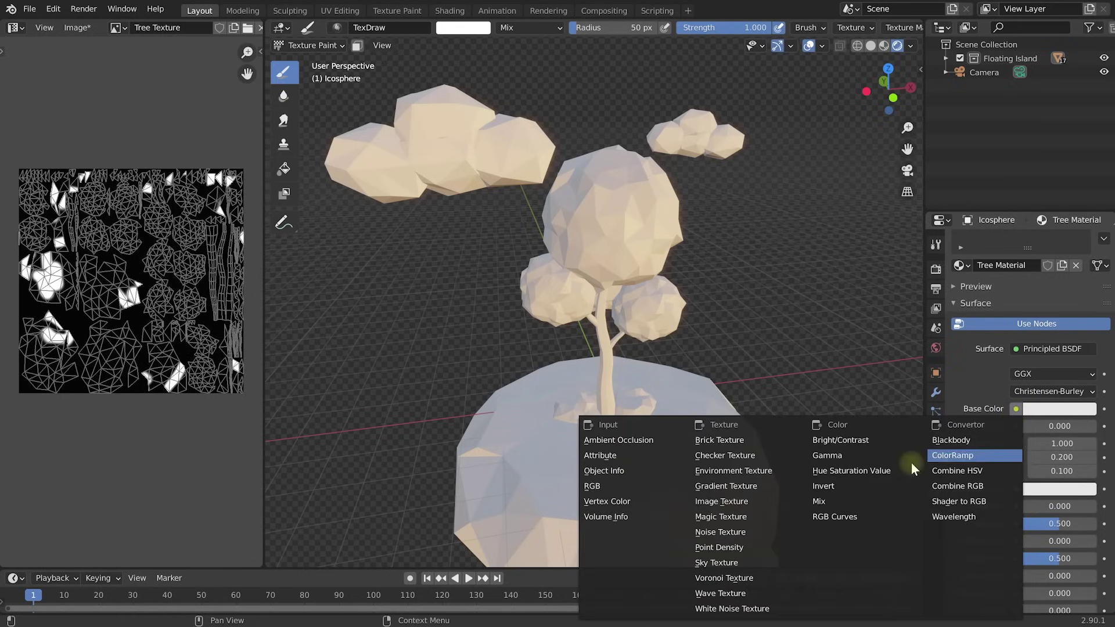
click(713, 502)
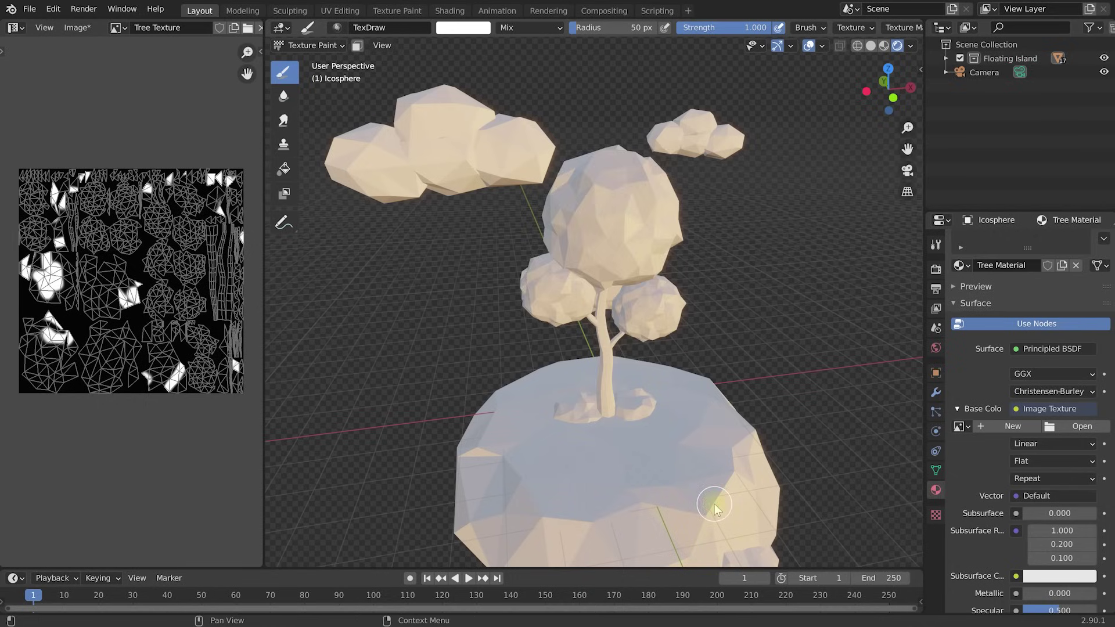
click(963, 427)
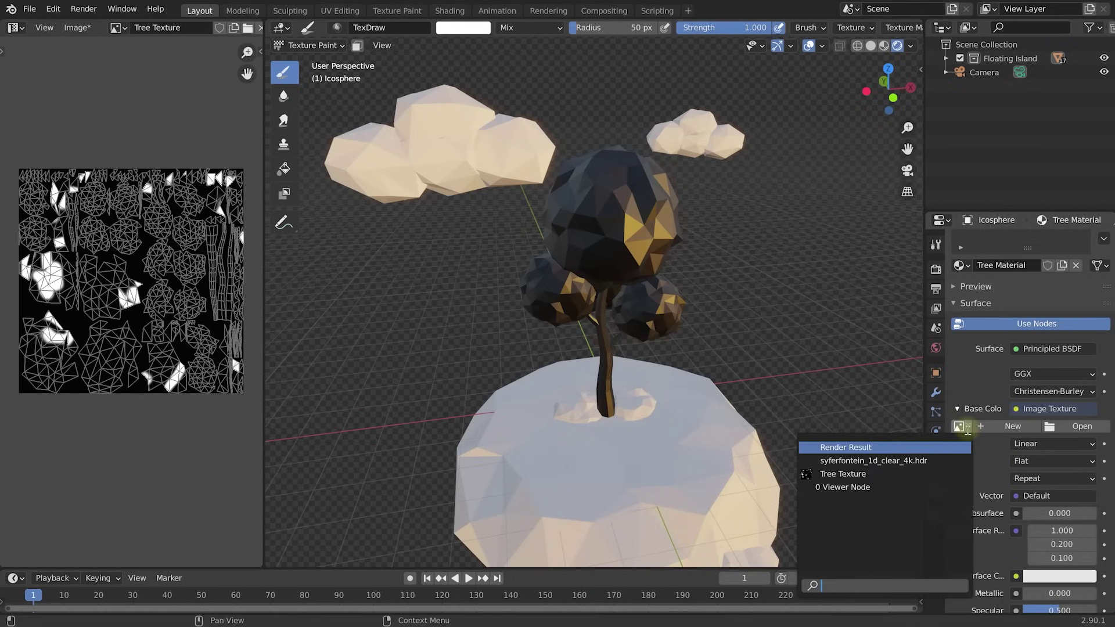
click(872, 474)
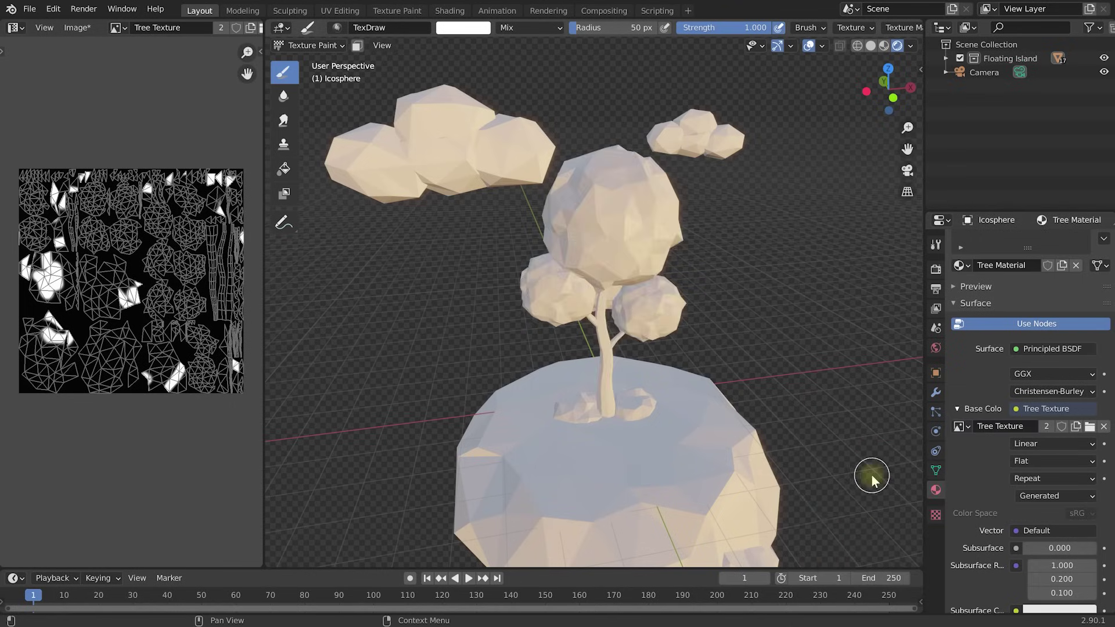
Step: Paint more freehand white strokes across the tree's foliage balls with the viewport in Rendered shading
mouse_move(570, 281)
middle_down()
mouse_move(644, 295)
mouse_move(615, 302)
mouse_move(732, 255)
middle_up()
click(896, 46)
middle_drag(727, 174, 699, 246)
mouse_move(629, 274)
mouse_down()
mouse_move(581, 250)
mouse_move(662, 186)
mouse_move(673, 163)
mouse_up()
middle_drag(674, 162, 641, 223)
drag(641, 224, 672, 236)
mouse_move(672, 237)
middle_down()
mouse_move(668, 250)
mouse_move(702, 264)
mouse_move(650, 261)
middle_up()
Step: Set the TexDraw brush to a 182 px radius, 0.944 strength and a medium green colour
click(935, 244)
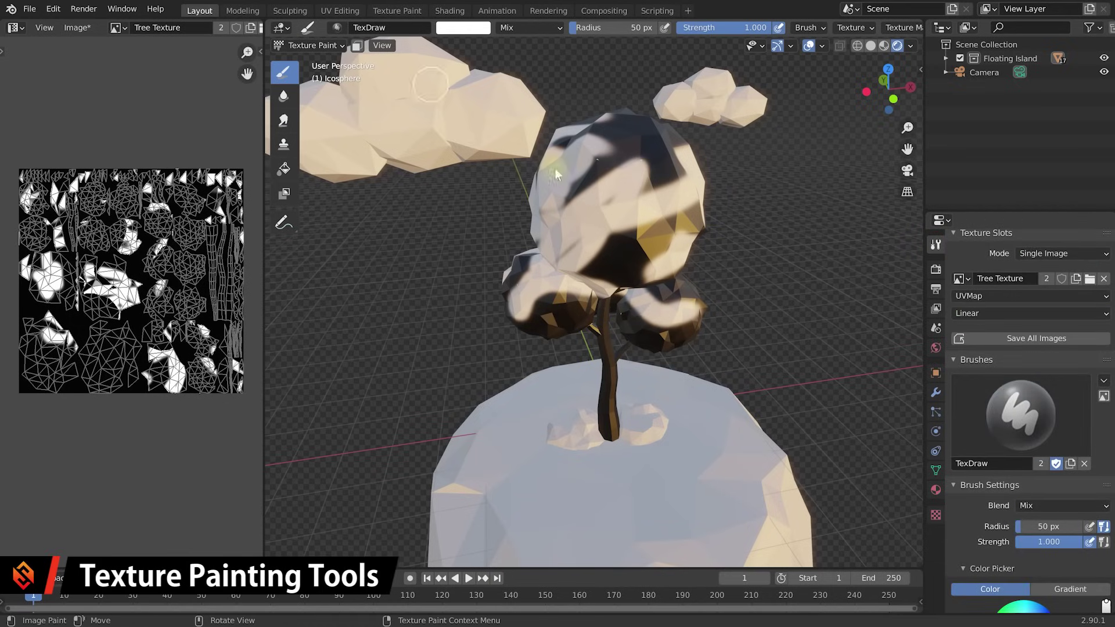
scroll(993, 496, down, 5)
drag(1024, 409, 1068, 409)
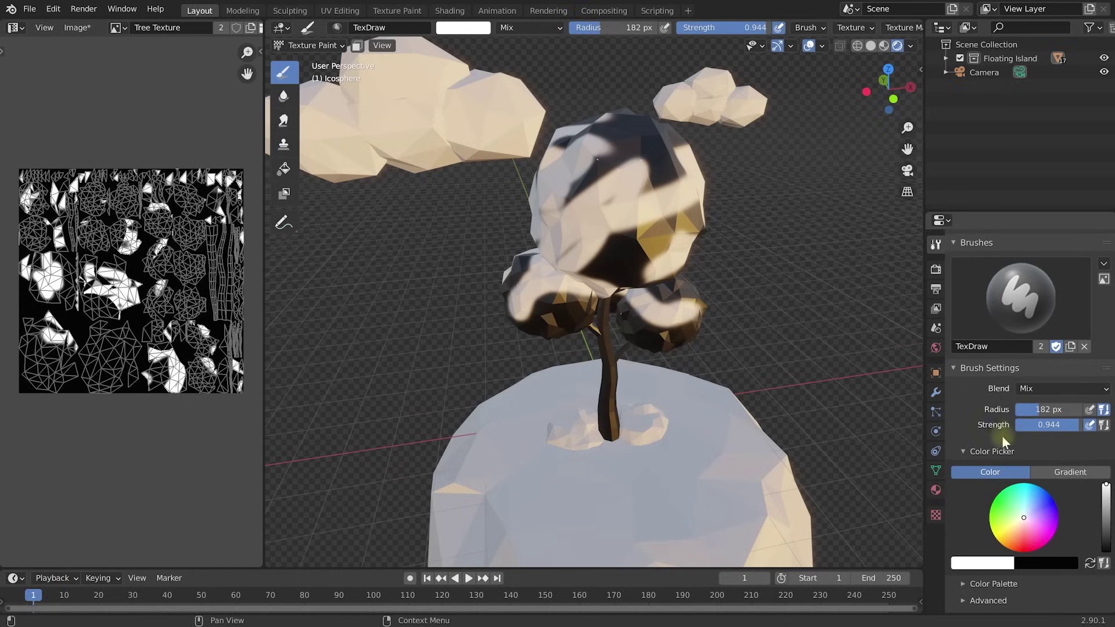
scroll(1002, 442, down, 2)
drag(1106, 455, 1106, 477)
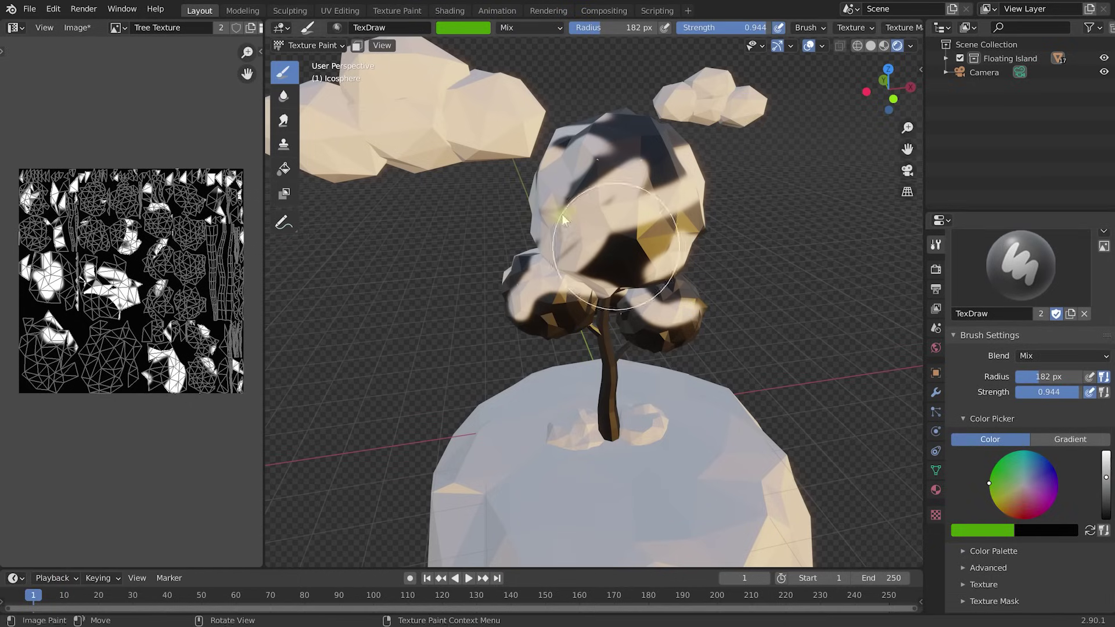
Step: Paint the large and small foliage balls green from several sides of the tree
middle_drag(643, 239, 667, 221)
mouse_move(667, 221)
mouse_down()
mouse_move(601, 125)
mouse_move(700, 144)
mouse_move(571, 205)
mouse_move(773, 208)
mouse_move(567, 258)
mouse_move(695, 262)
mouse_move(563, 299)
mouse_up()
mouse_move(677, 215)
middle_down()
mouse_move(654, 203)
mouse_move(688, 267)
middle_up()
mouse_move(687, 267)
mouse_down()
mouse_move(670, 154)
mouse_move(639, 199)
mouse_up()
mouse_move(608, 238)
middle_down()
mouse_move(634, 154)
mouse_move(647, 208)
mouse_move(542, 190)
mouse_move(534, 174)
middle_up()
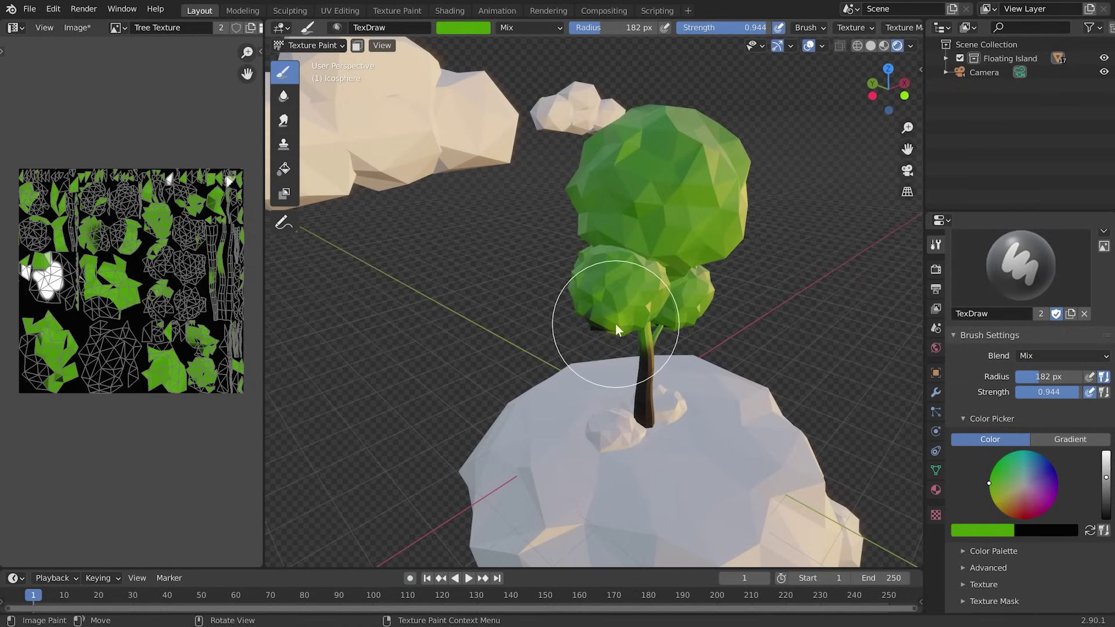
Step: Isolate the tree in local view, toggling it off and on again
key(KP_Divide)
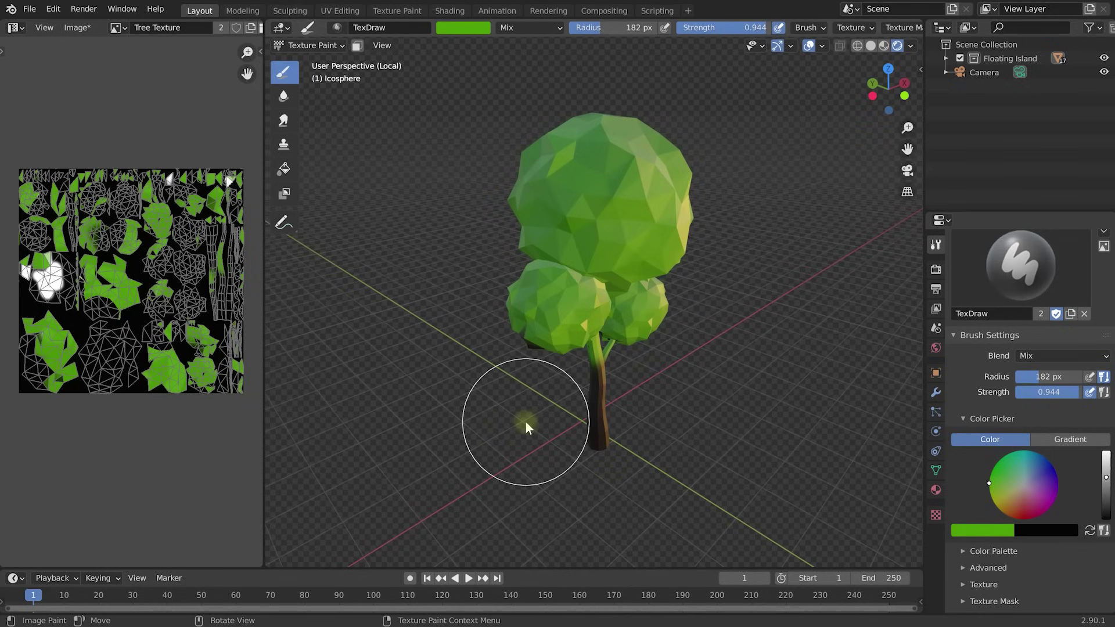
key(KP_Divide)
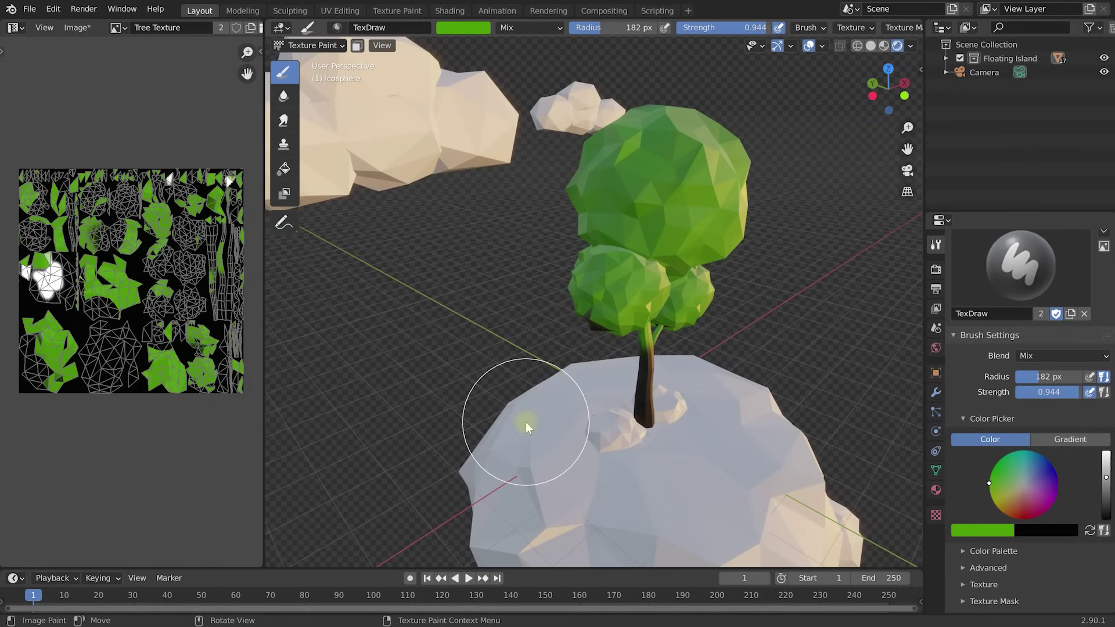
key(KP_Divide)
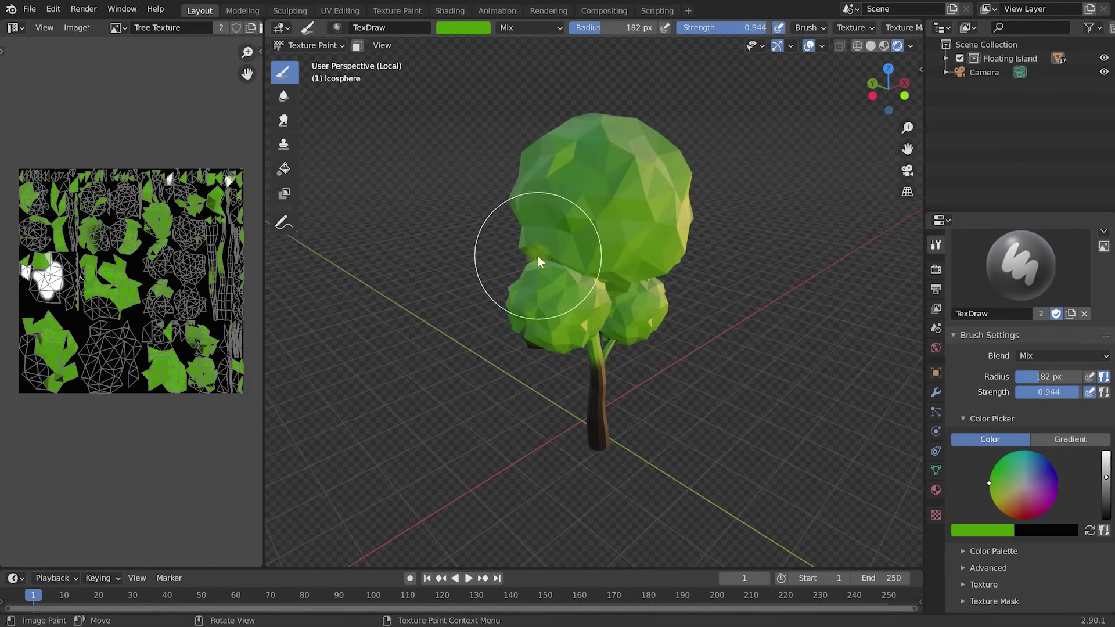
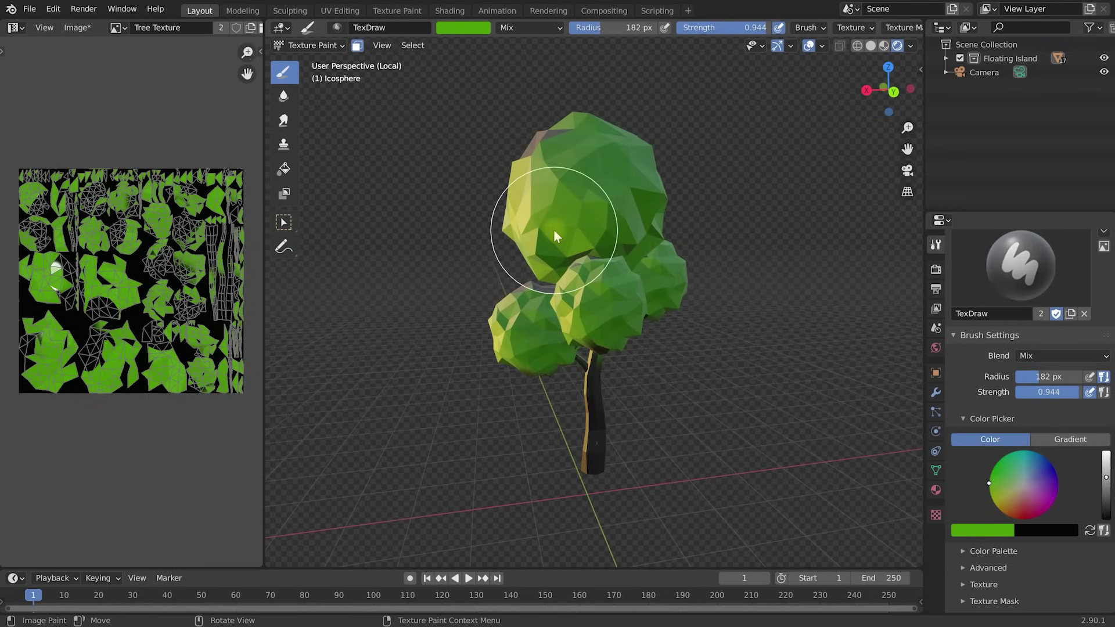
Step: Switch the tree to Edit Mode with face selection and deselect all of its faces
key(ctrl+Tab)
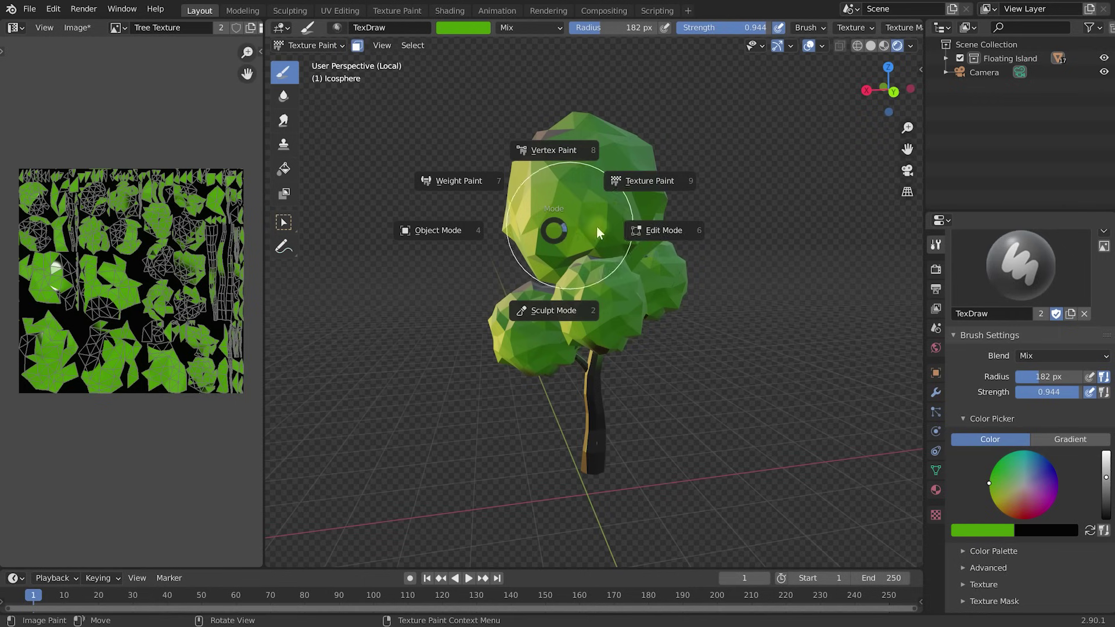
click(661, 230)
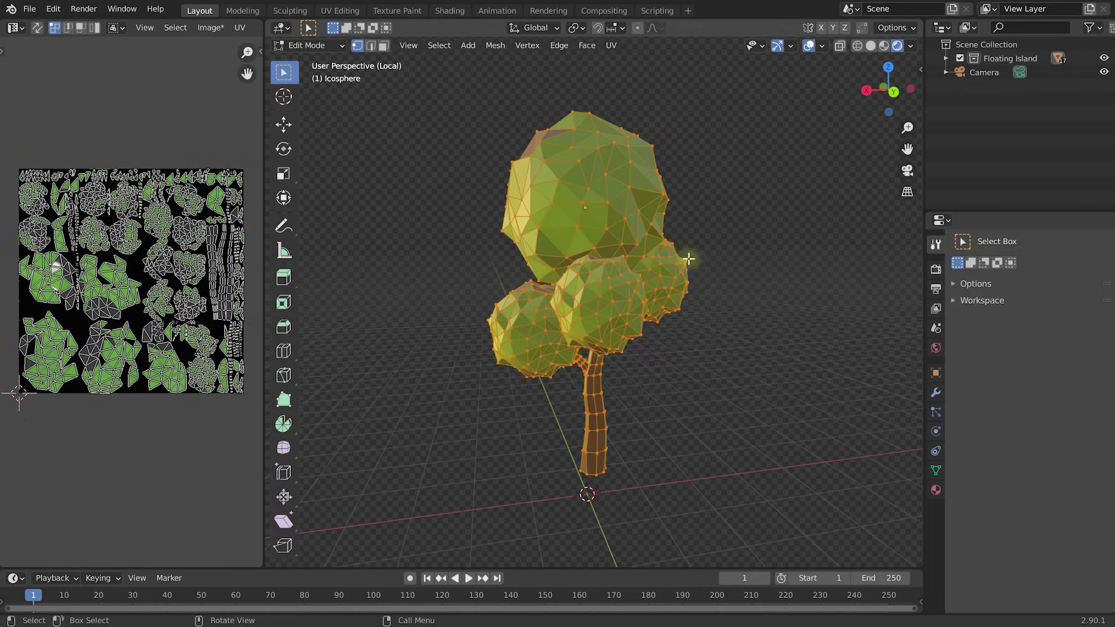
mouse_move(705, 292)
middle_down()
mouse_move(709, 281)
mouse_move(738, 289)
mouse_move(709, 279)
middle_up()
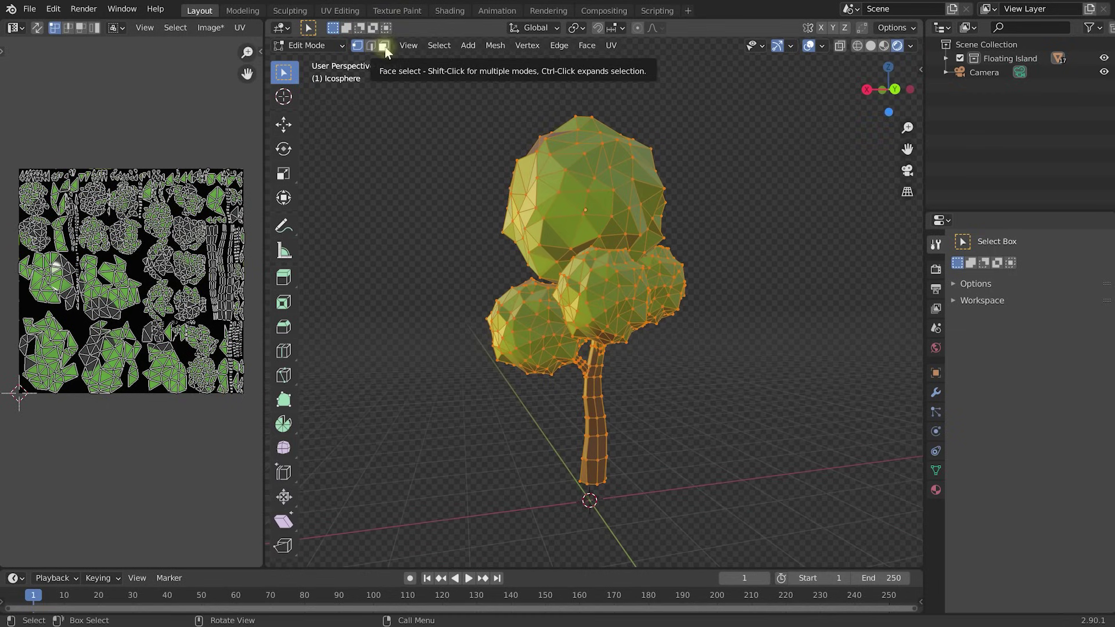
key(3)
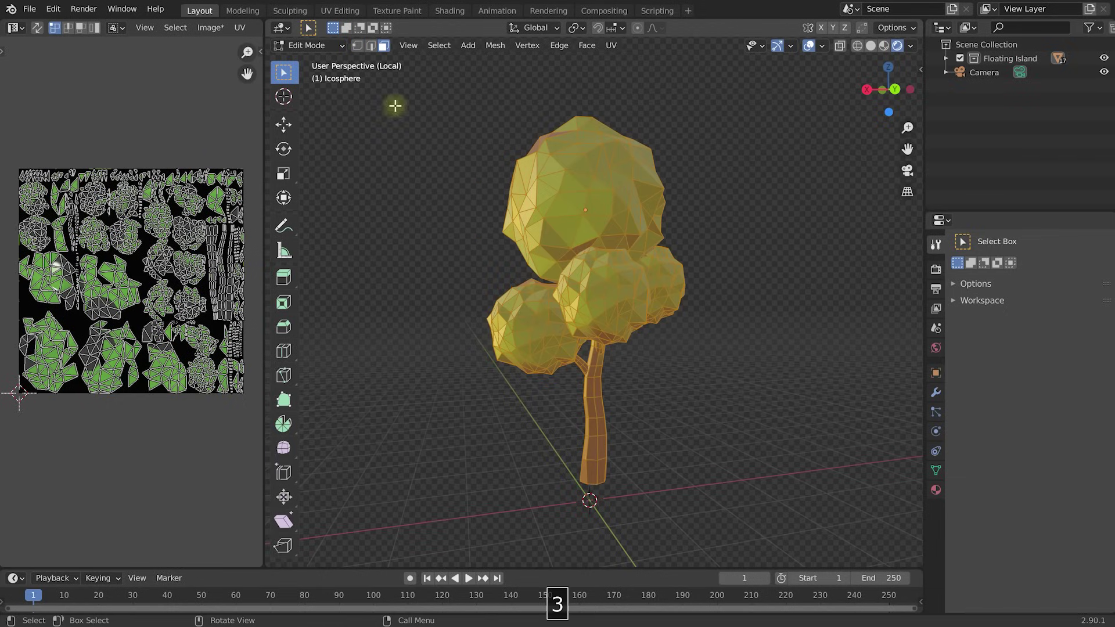
key(a)
key(a)
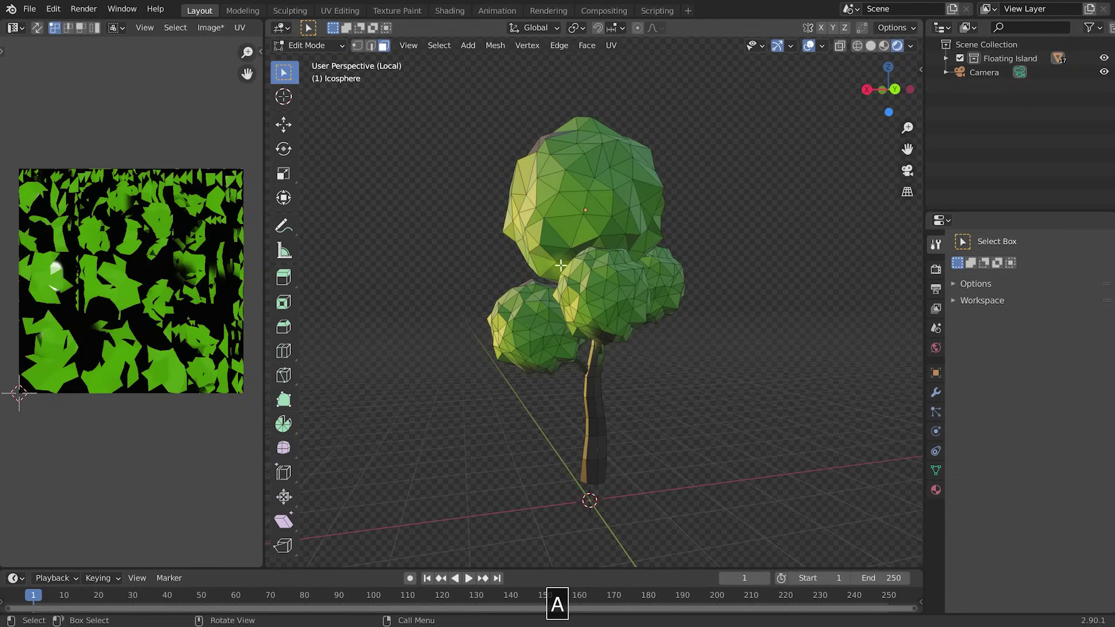
Step: Select faces on the trunk and its upper branches, and extend the selection to all linked geometry
middle_drag(587, 293, 568, 411)
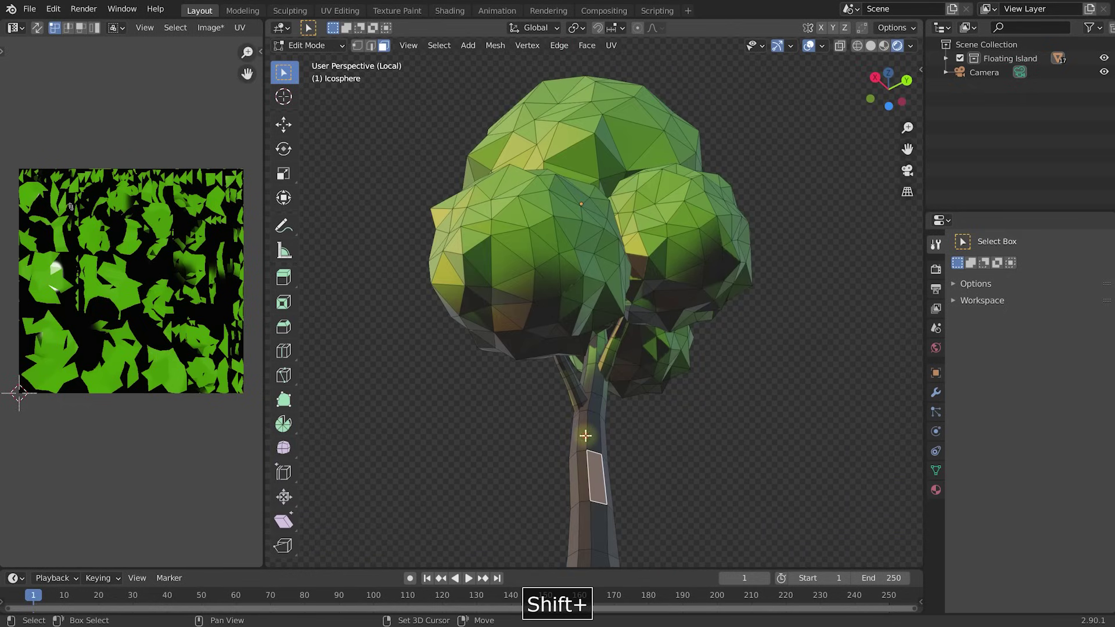
shift+click(582, 430)
shift+click(594, 402)
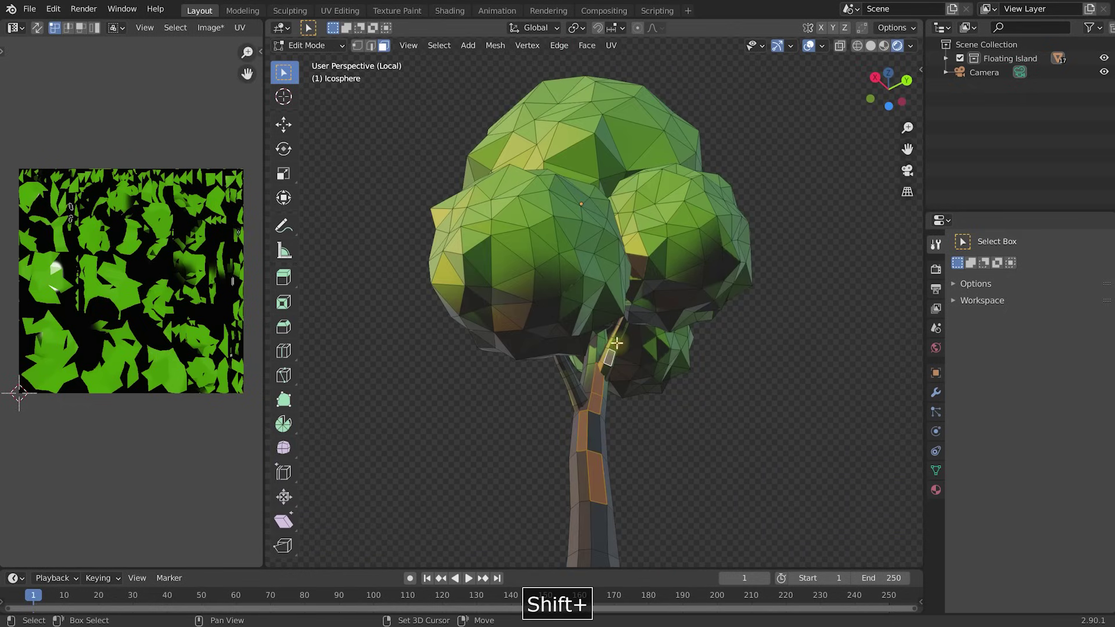
middle_drag(619, 333, 601, 374)
scroll(588, 416, down, 2)
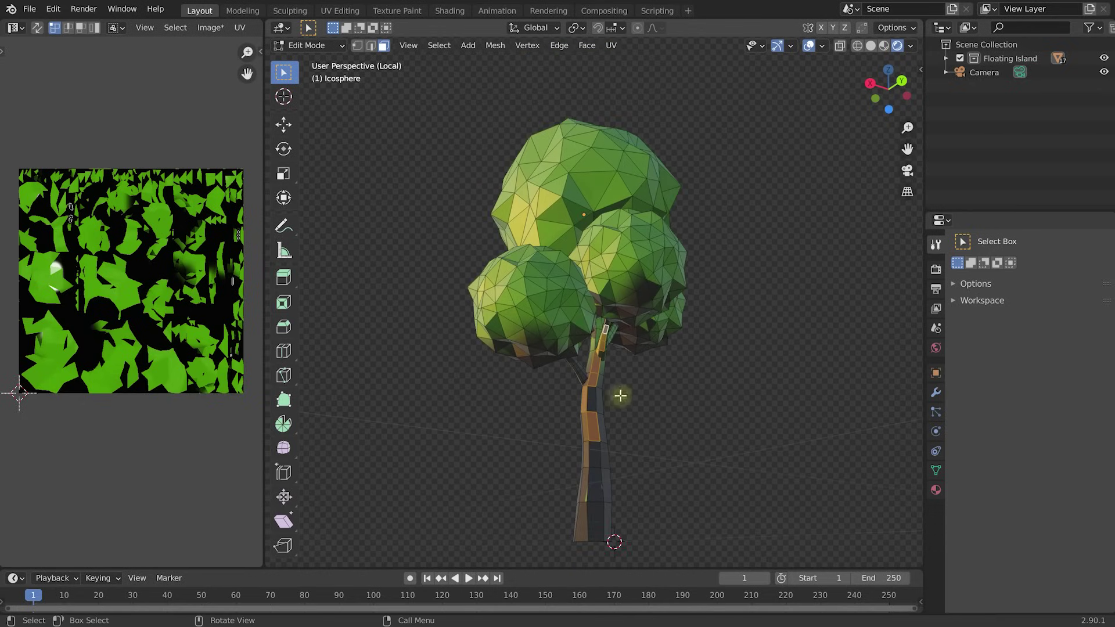
mouse_move(598, 179)
middle_down()
mouse_move(543, 325)
mouse_move(611, 175)
middle_up()
middle_drag(630, 339, 615, 364)
key(ctrl)
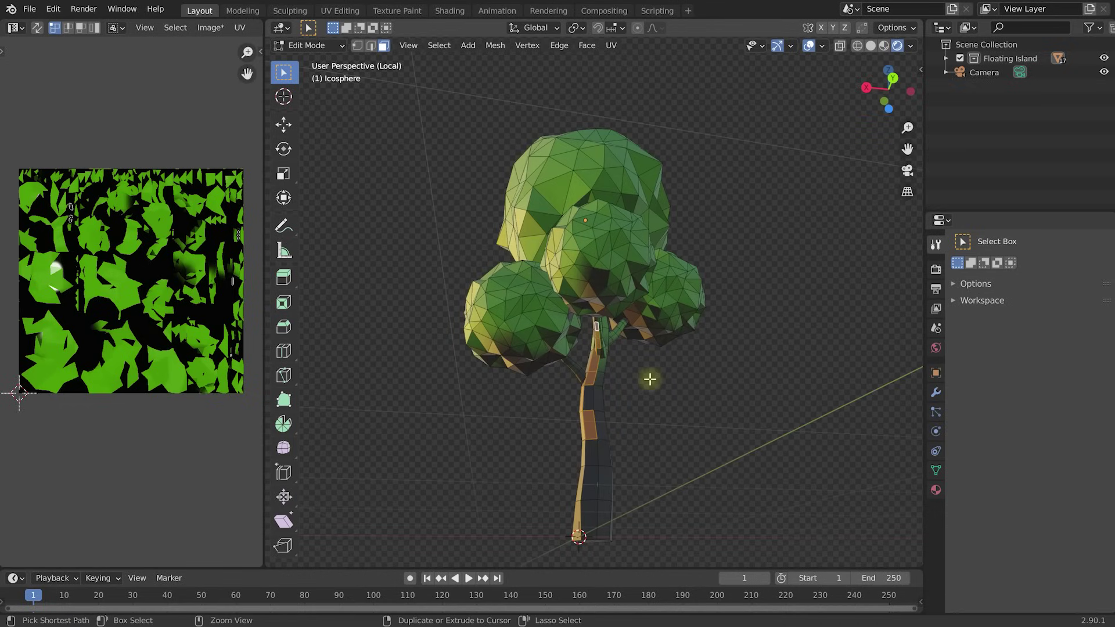
key(ctrl+l)
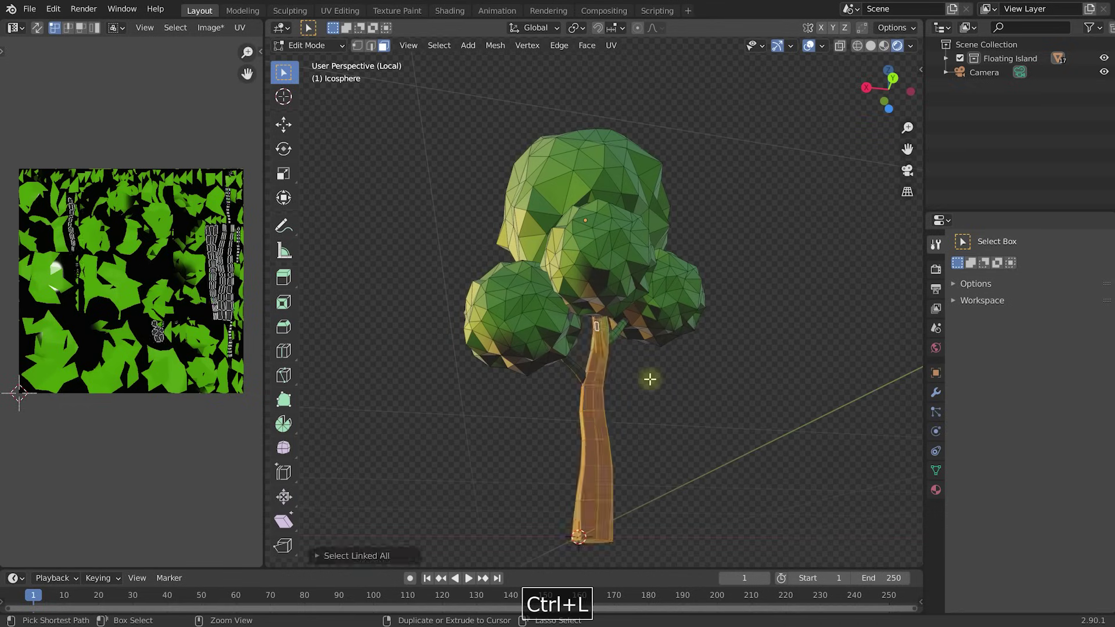
Step: Add the remaining side branches to the selection and extend it to all their linked faces
scroll(637, 363, up, 3)
shift+click(636, 360)
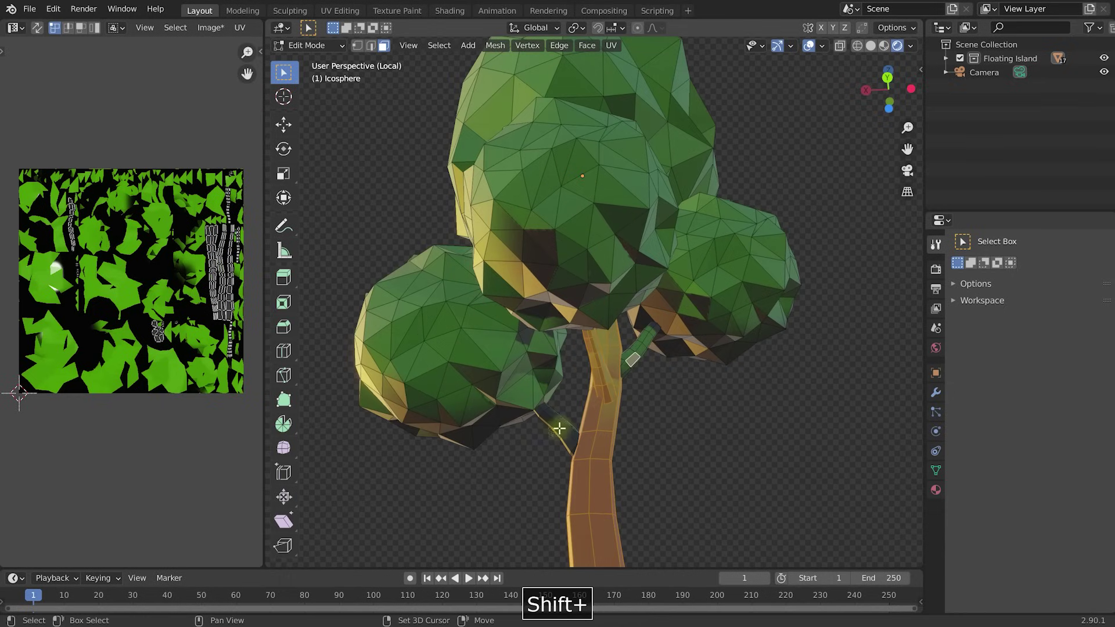
key(ctrl)
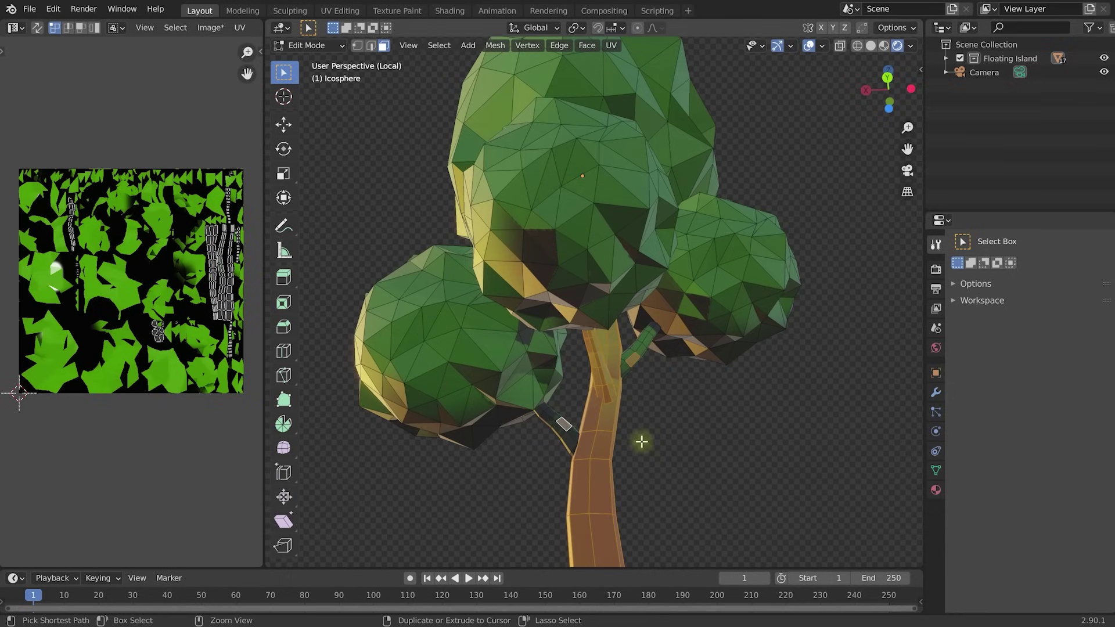
key(ctrl+l)
middle_drag(518, 453, 598, 433)
scroll(642, 442, down, 3)
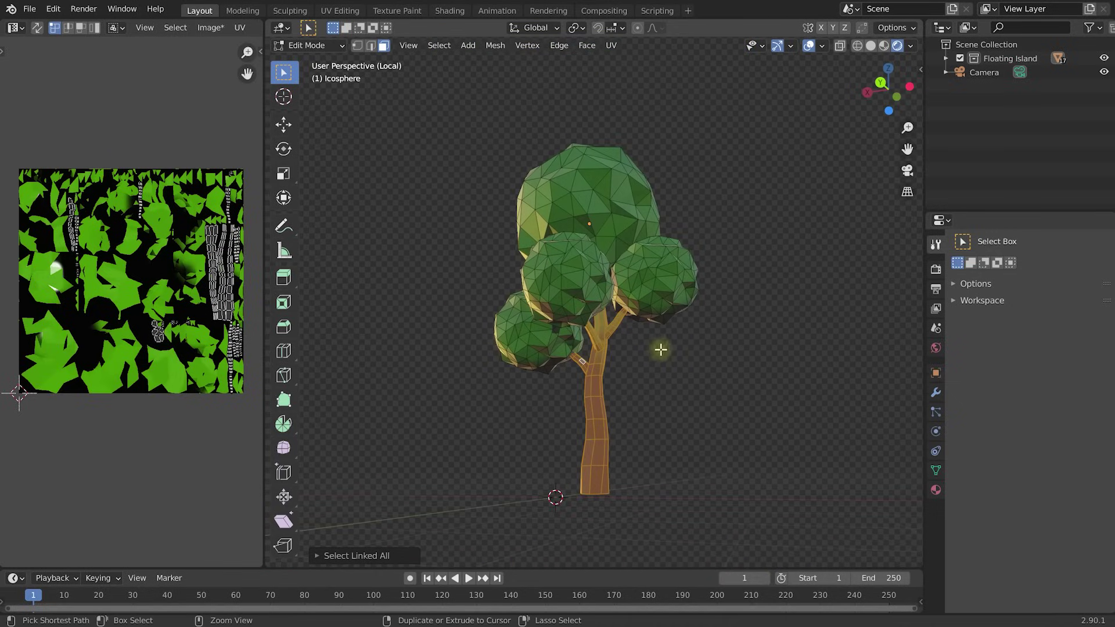
Step: Return to Texture Paint mode with painting masked to the selected trunk and branch faces
key(ctrl+Tab)
click(755, 304)
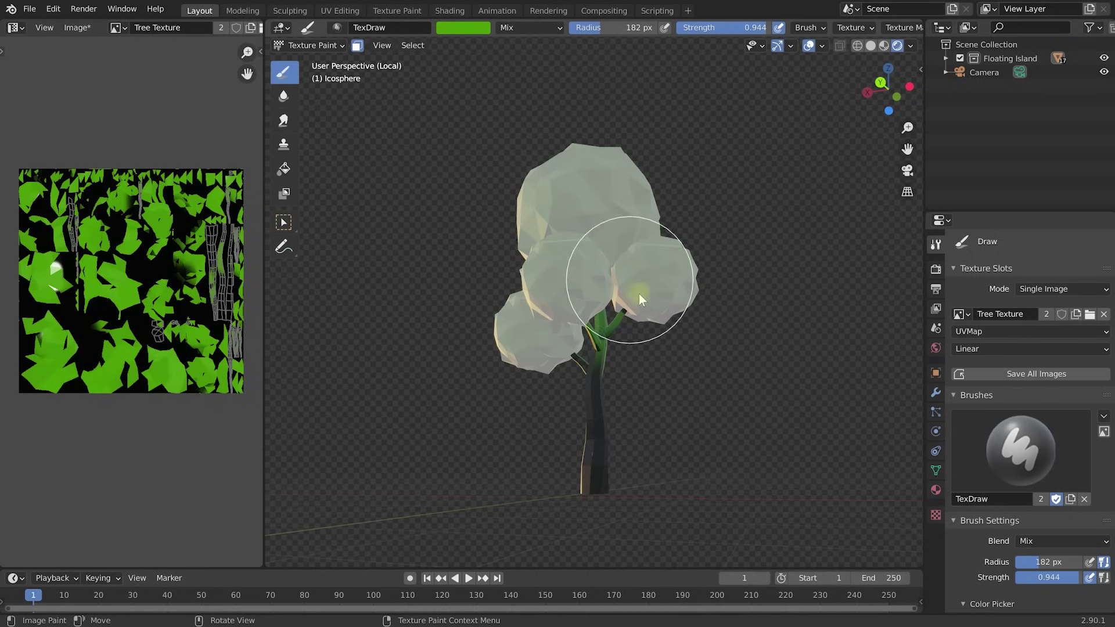
mouse_move(701, 288)
middle_down()
mouse_move(699, 315)
mouse_move(671, 318)
middle_up()
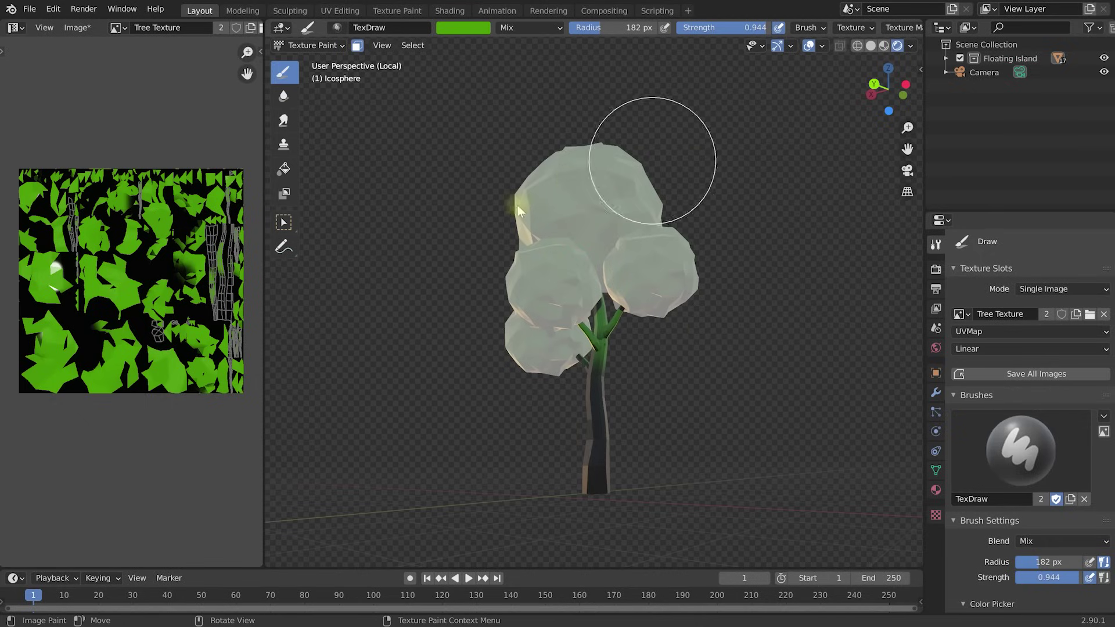
Step: Paint the masked trunk and branches green from several sides
mouse_move(604, 372)
mouse_down()
mouse_move(600, 480)
mouse_move(581, 378)
mouse_up()
middle_drag(579, 384, 576, 466)
mouse_move(621, 367)
middle_down()
mouse_move(583, 357)
mouse_move(581, 380)
middle_up()
middle_drag(701, 365, 574, 370)
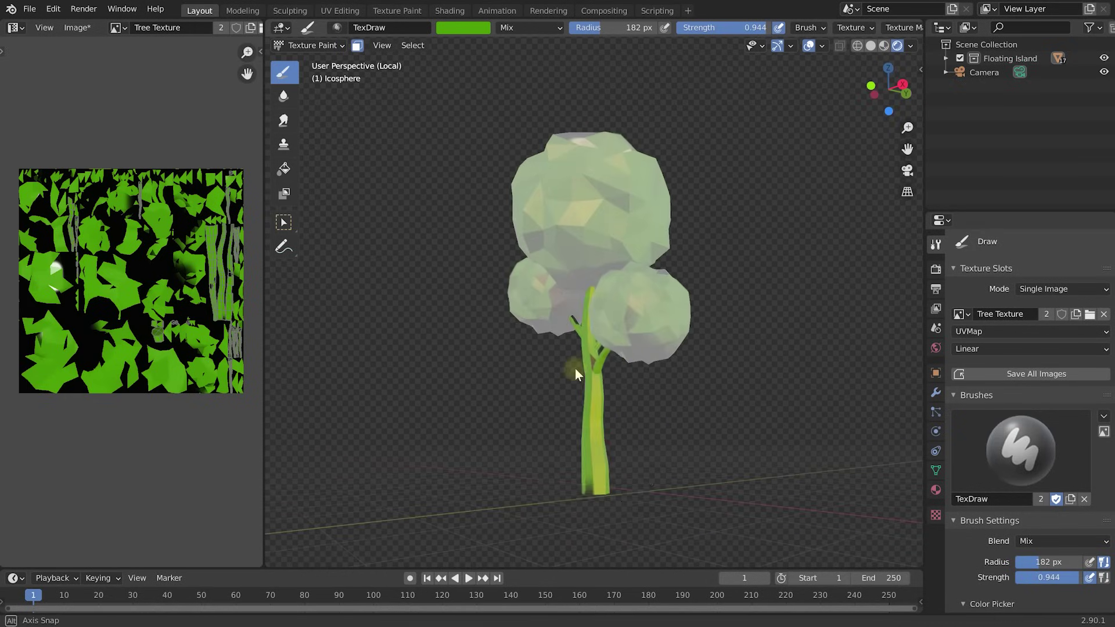
mouse_move(600, 428)
middle_down()
mouse_move(747, 431)
mouse_move(542, 390)
mouse_move(692, 384)
middle_up()
middle_drag(672, 336, 639, 362)
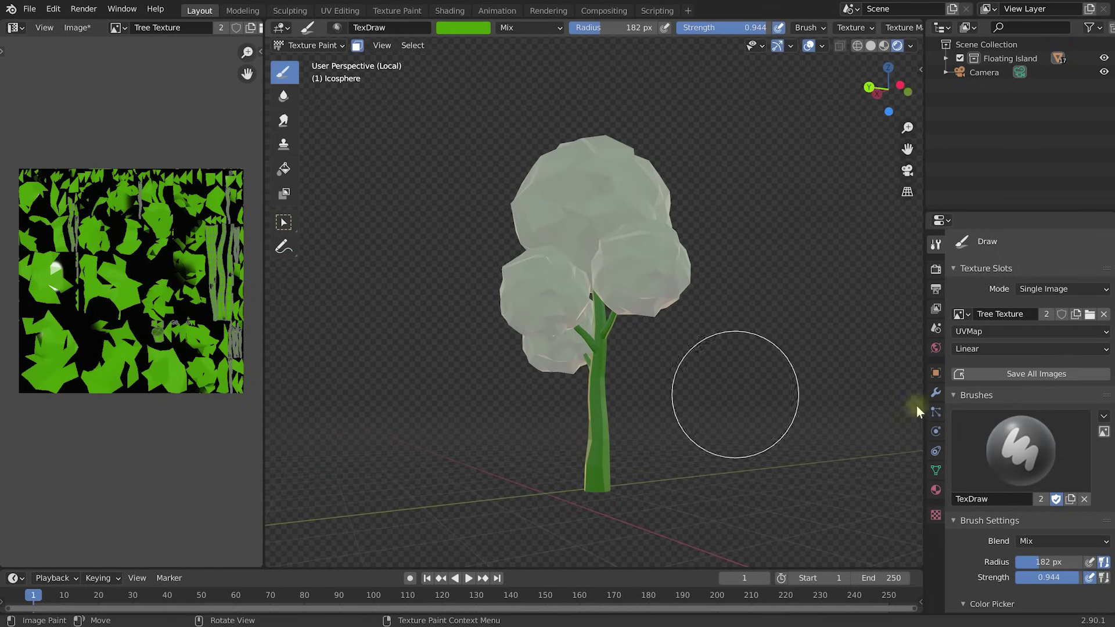
Step: Change the TexDraw brush colour to dark reddish brown and paint freehand strokes over the trunk and branches
scroll(1025, 528, down, 10)
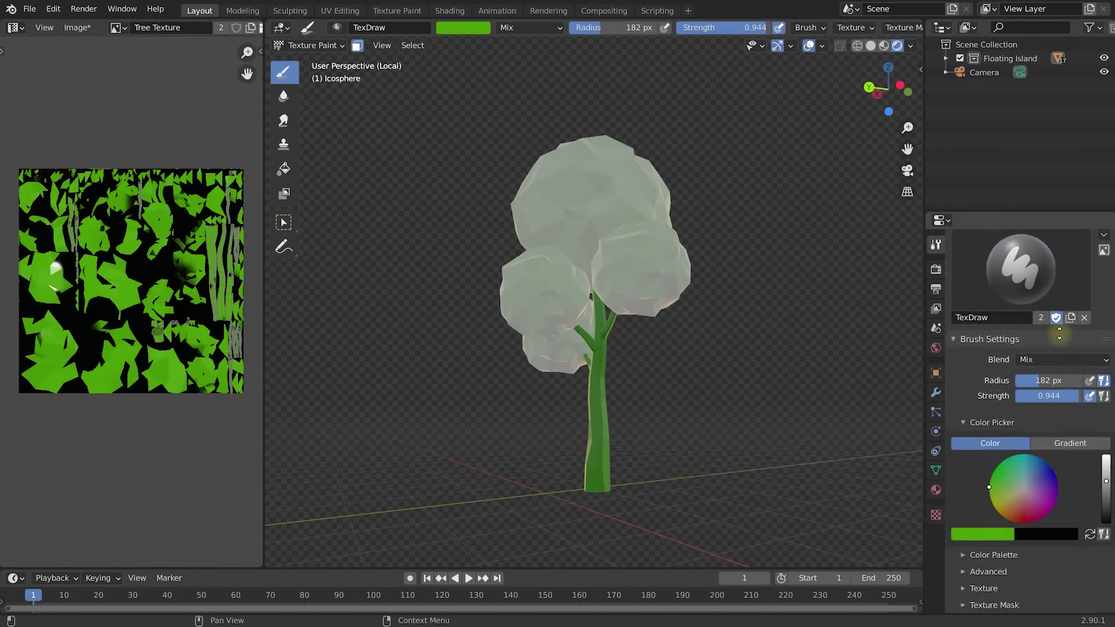
click(1014, 439)
drag(1014, 438, 1012, 448)
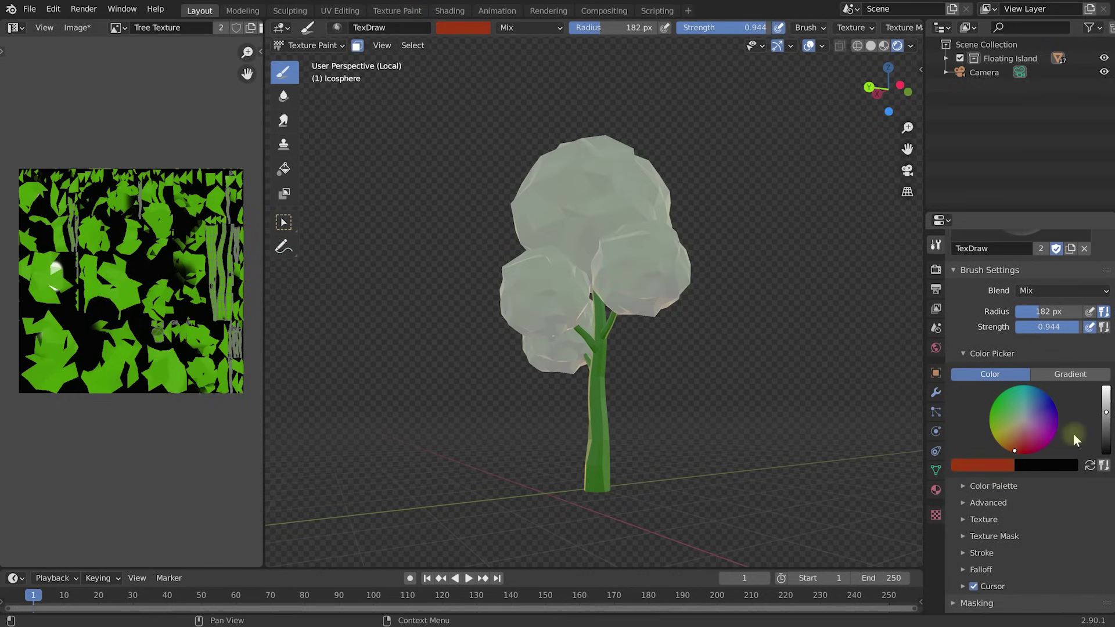
drag(1105, 412, 1105, 440)
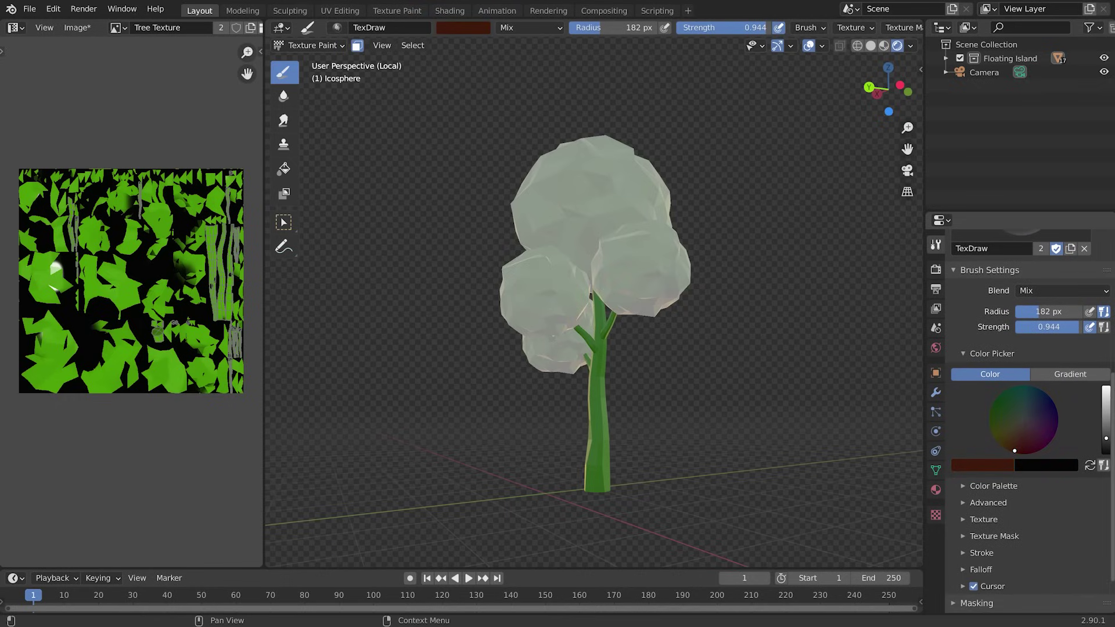
mouse_move(612, 440)
mouse_down()
mouse_move(591, 351)
mouse_move(613, 248)
mouse_move(594, 372)
mouse_up()
mouse_move(594, 372)
middle_down()
mouse_move(618, 300)
mouse_move(615, 320)
mouse_move(593, 326)
middle_up()
middle_drag(588, 365, 506, 328)
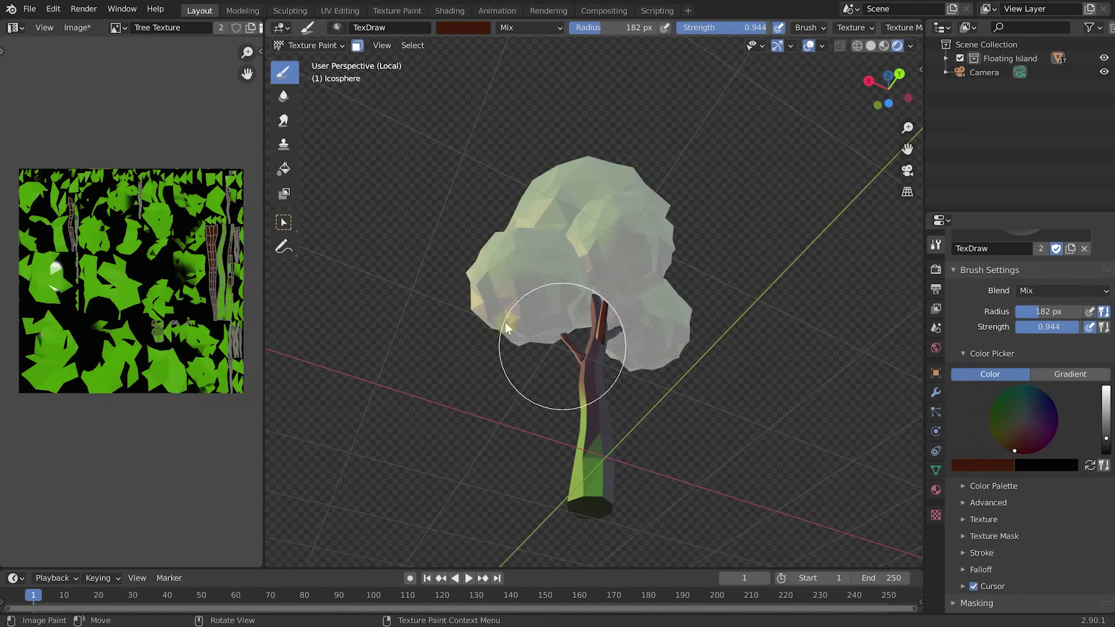
Step: Use the Fill tool to fill the masked trunk and branches with white
click(285, 169)
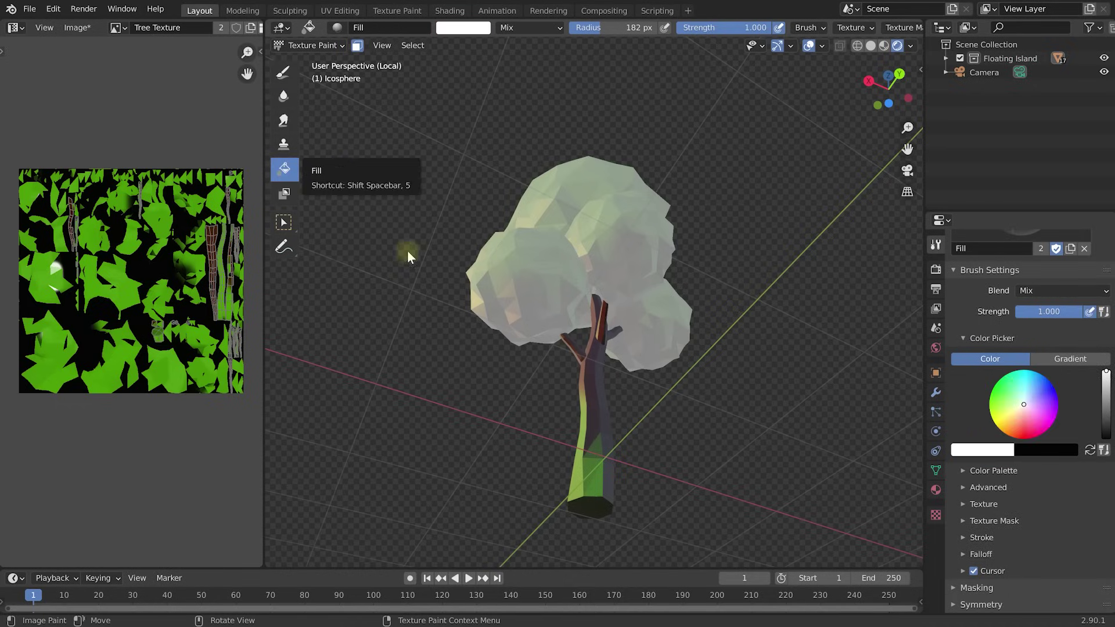
click(592, 409)
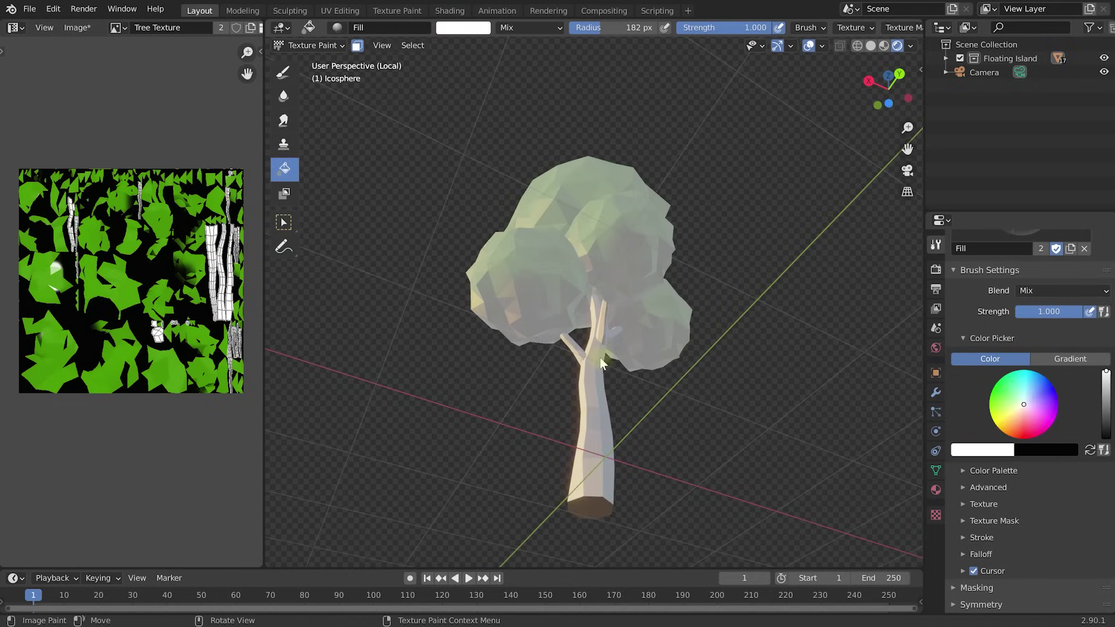
mouse_move(601, 363)
middle_down()
mouse_move(622, 408)
mouse_move(605, 410)
mouse_move(607, 376)
middle_up()
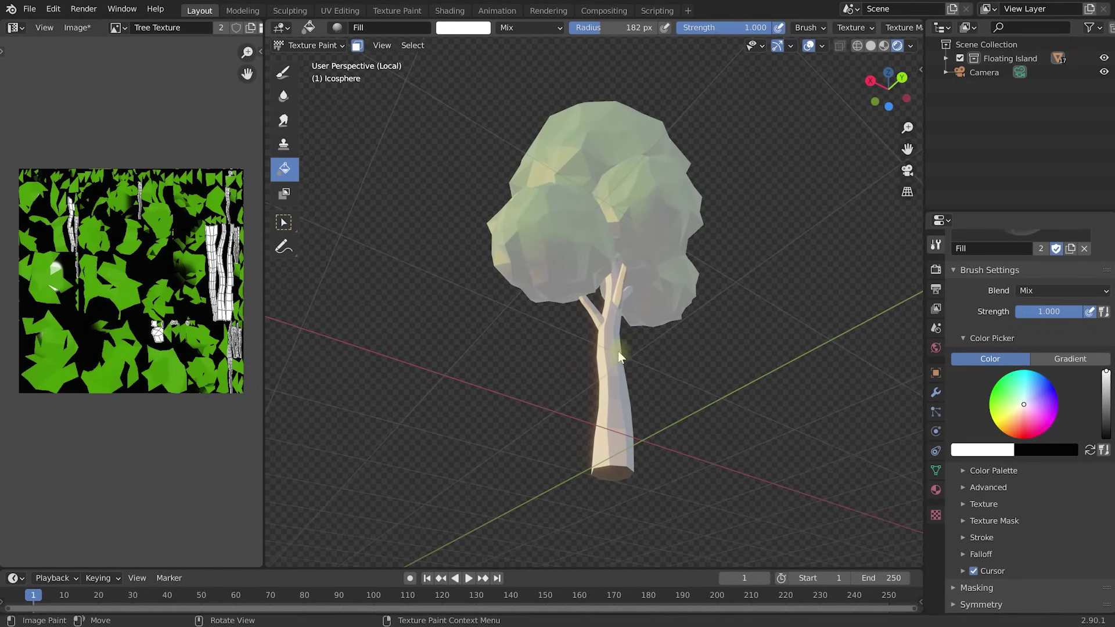
Step: Set the Fill colour to dark brown and fill the masked trunk and branches with it
drag(1024, 406, 1013, 436)
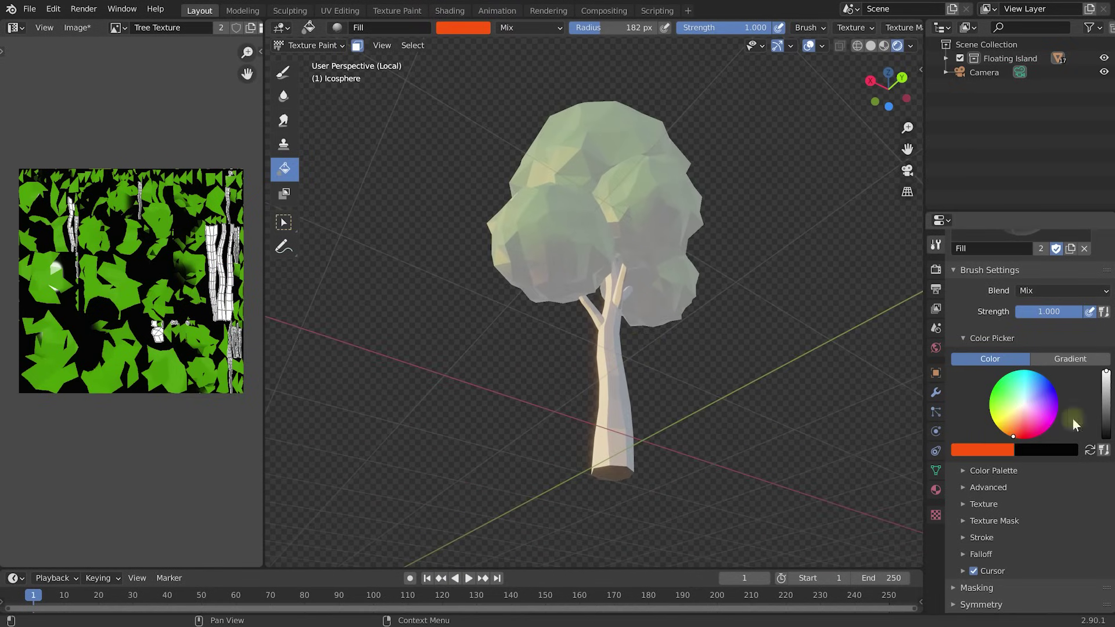
drag(1104, 410, 1105, 424)
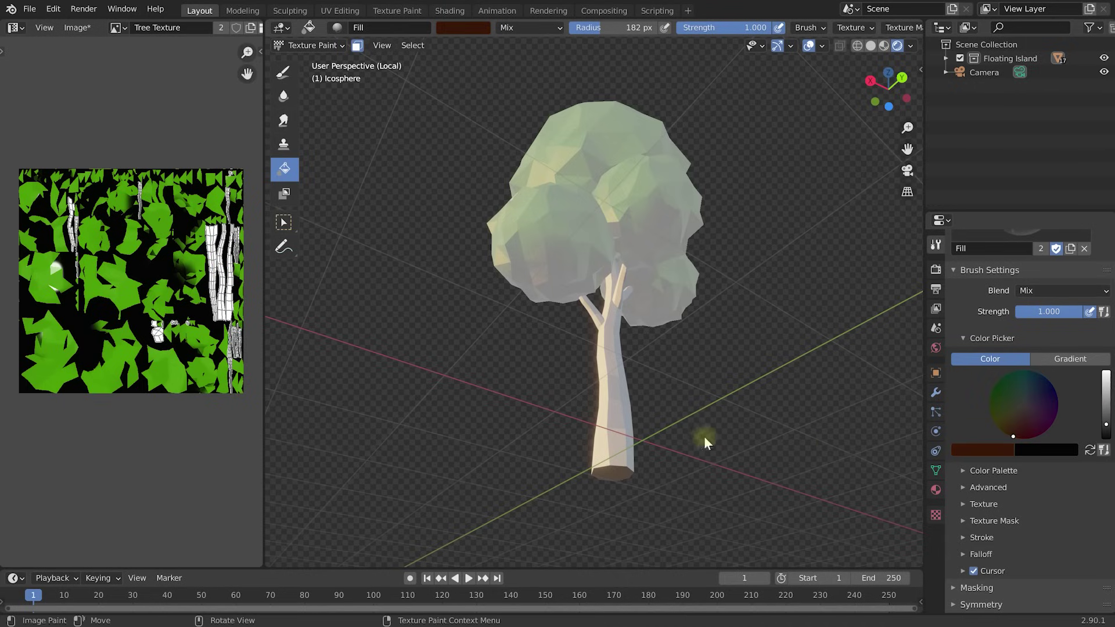
click(611, 375)
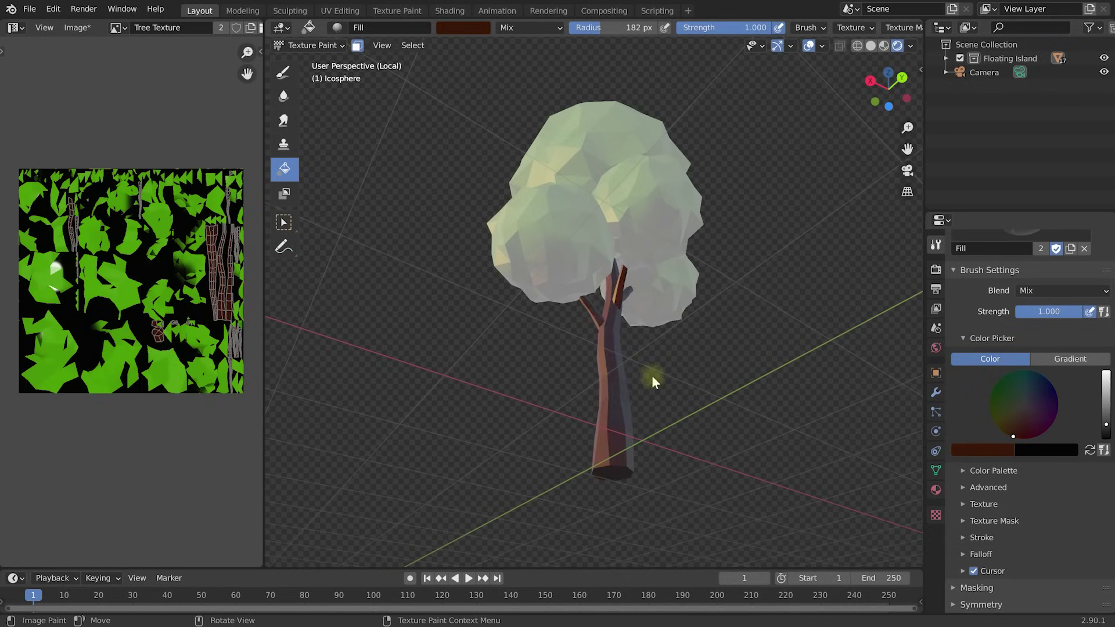
Step: Set the TexDraw brush to a lighter reddish brown and paint highlights along the masked trunk
mouse_move(681, 362)
middle_down()
mouse_move(634, 368)
mouse_move(603, 298)
mouse_move(597, 368)
mouse_move(510, 368)
mouse_move(430, 385)
mouse_move(463, 346)
mouse_move(699, 391)
mouse_move(671, 393)
mouse_move(638, 366)
middle_up()
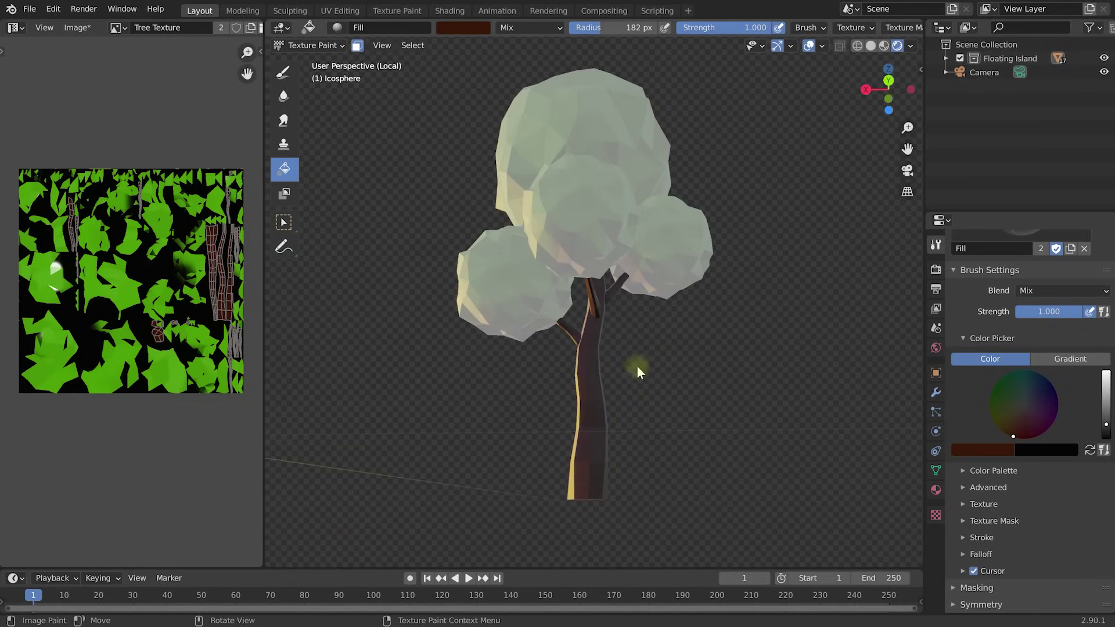
click(283, 74)
click(1106, 430)
drag(1106, 430, 1106, 425)
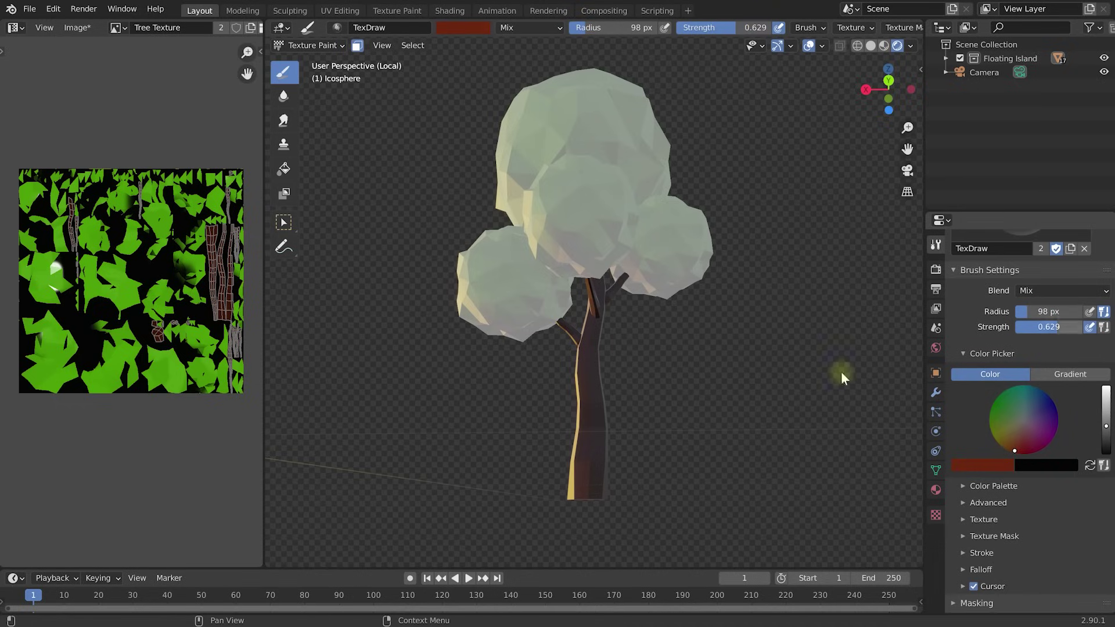
scroll(646, 419, up, 5)
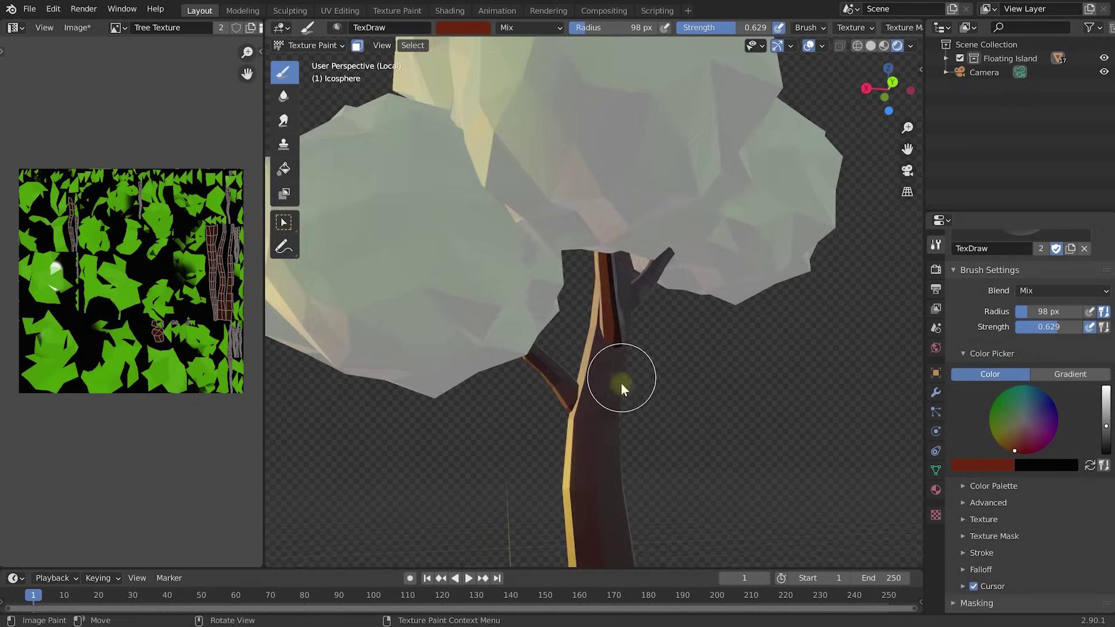
middle_drag(621, 383, 629, 347)
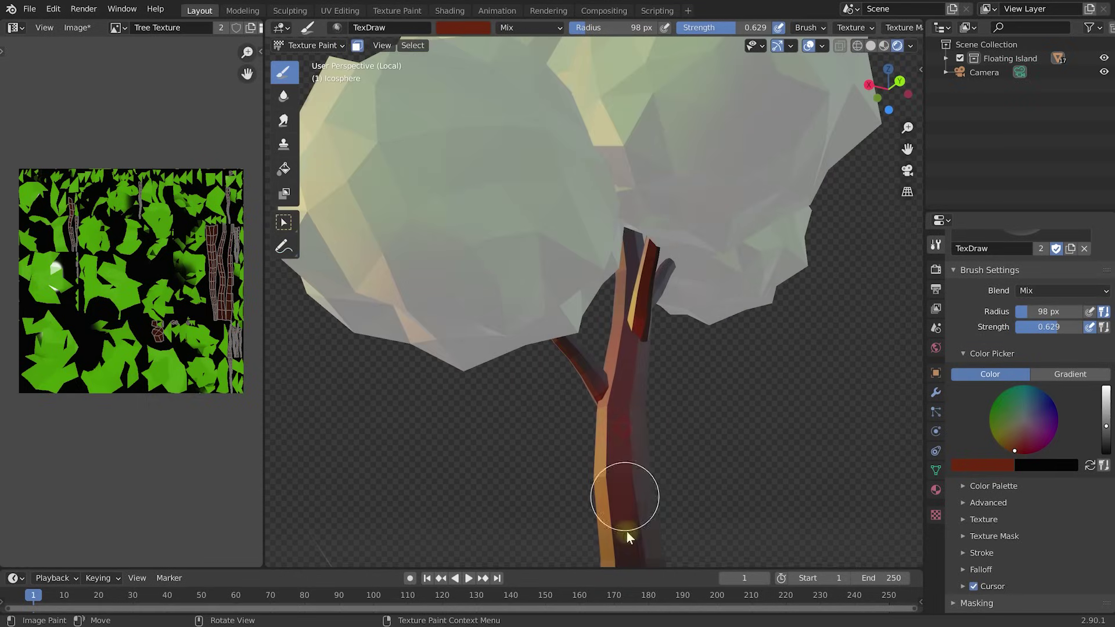
scroll(679, 465, down, 5)
middle_drag(655, 491, 598, 488)
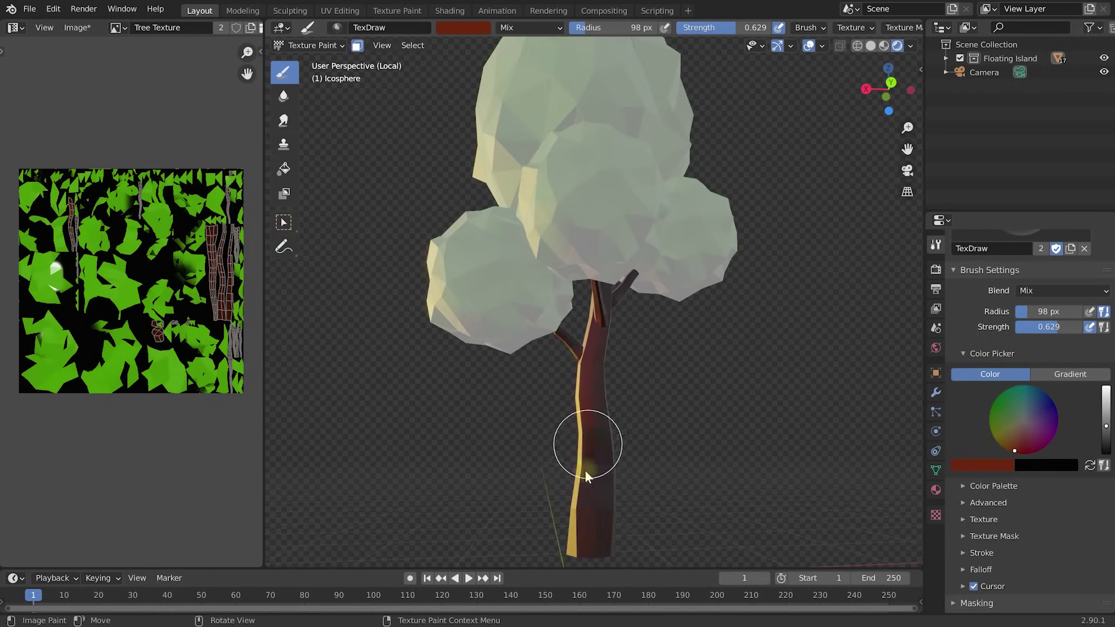
Step: Reduce the brush radius to 57 px and paint reddish-brown streaks over the trunk and branches from all sides
drag(1022, 311, 1020, 312)
middle_drag(639, 377, 563, 401)
mouse_move(577, 519)
middle_down()
mouse_move(592, 413)
mouse_move(566, 316)
mouse_move(550, 319)
middle_up()
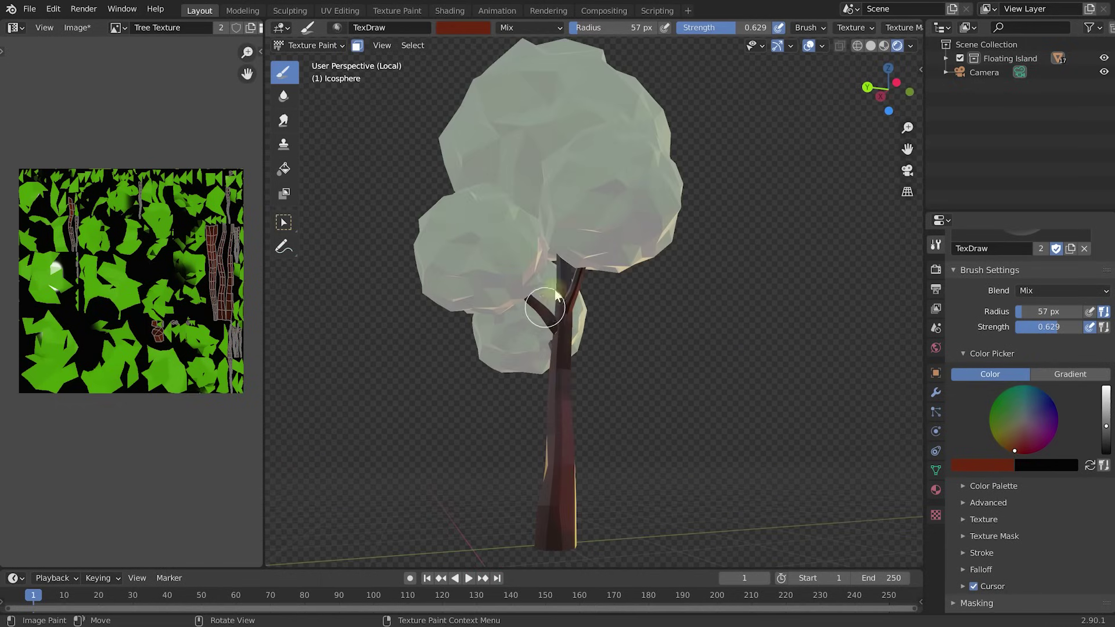
mouse_move(557, 279)
middle_down()
mouse_move(542, 279)
mouse_move(695, 286)
mouse_move(552, 304)
mouse_move(672, 315)
mouse_move(630, 356)
middle_up()
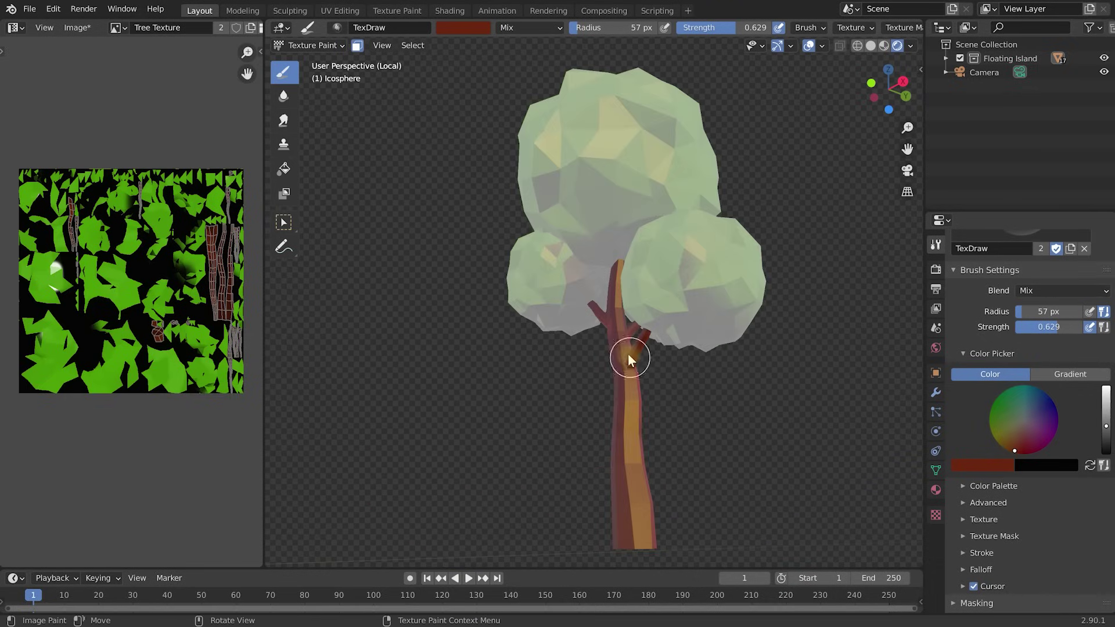
middle_drag(634, 534, 672, 462)
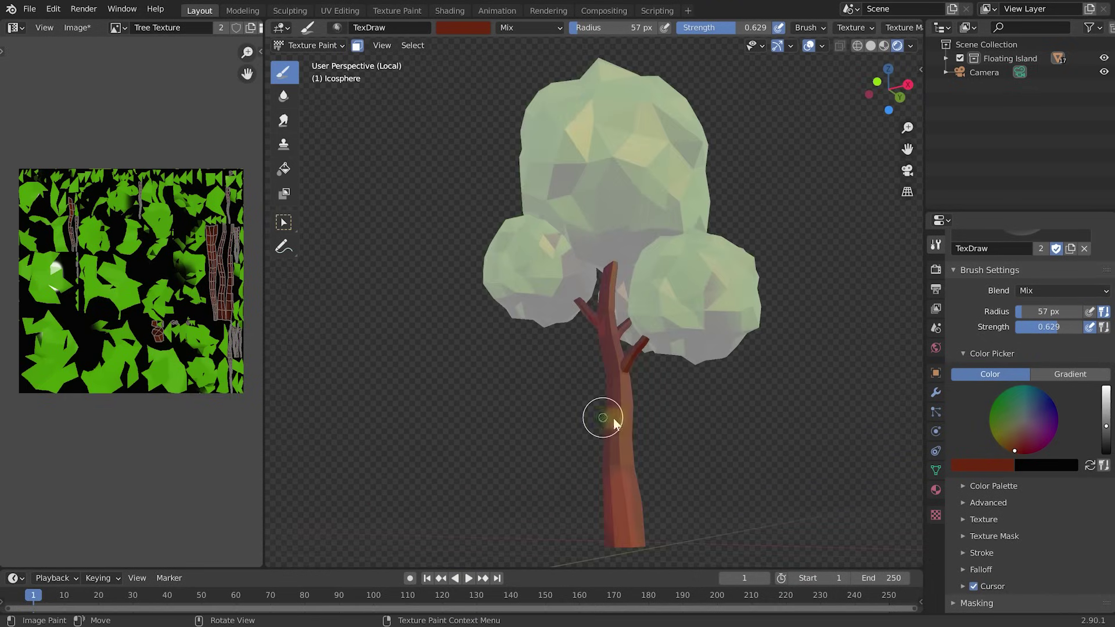
middle_drag(604, 416, 576, 301)
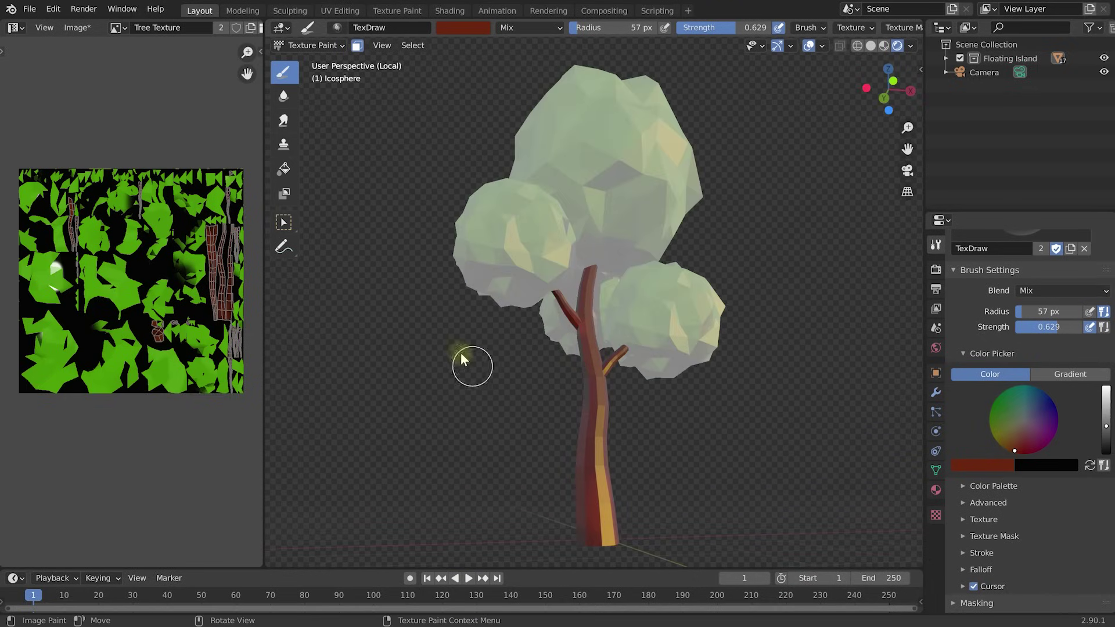
mouse_move(447, 400)
middle_down()
mouse_move(623, 368)
mouse_move(630, 384)
mouse_move(498, 397)
middle_up()
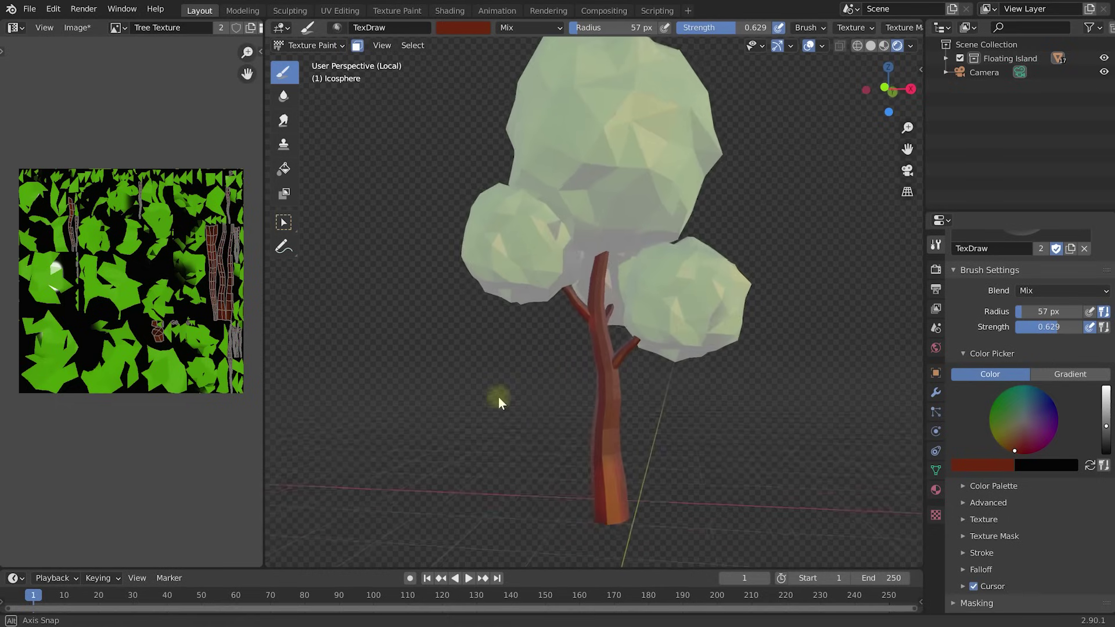
middle_drag(717, 301, 629, 474)
mouse_move(635, 378)
middle_down()
mouse_move(530, 385)
mouse_move(700, 346)
mouse_move(671, 324)
mouse_move(619, 341)
mouse_move(561, 279)
middle_up()
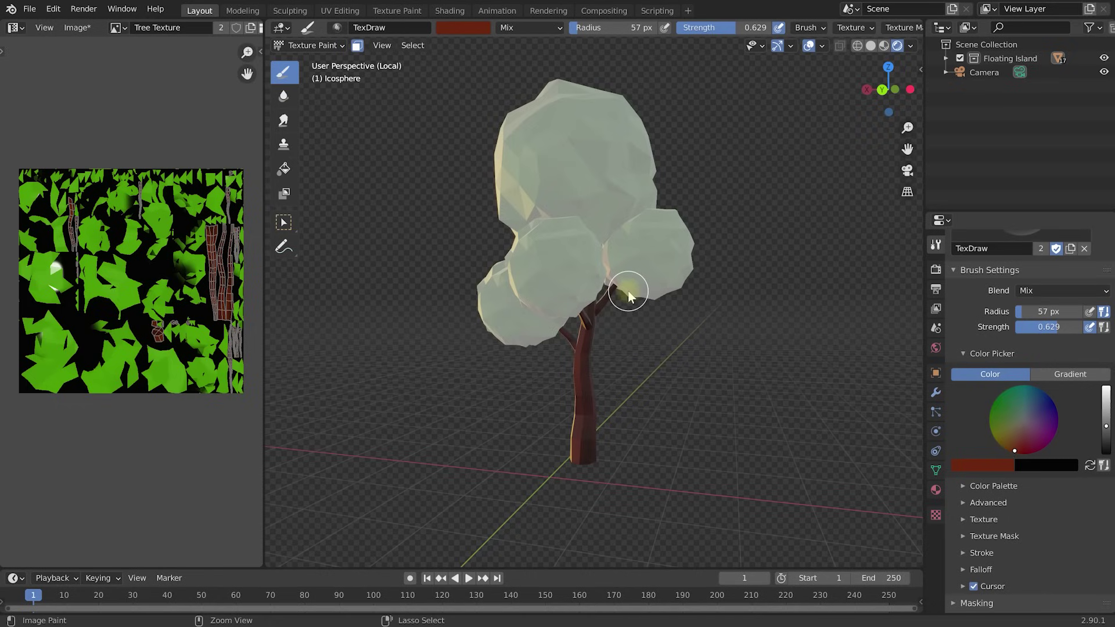
Step: In Edit Mode, select one face on each foliage clump and extend the selection to all linked foliage faces
key(ctrl+Tab)
click(726, 289)
middle_drag(617, 377, 590, 370)
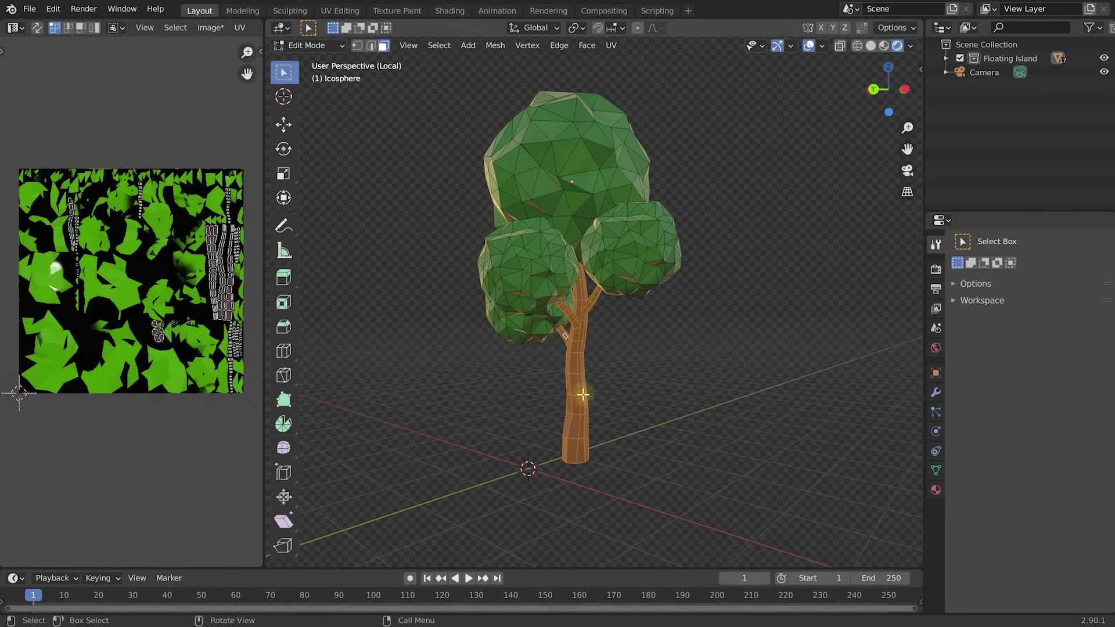
click(566, 142)
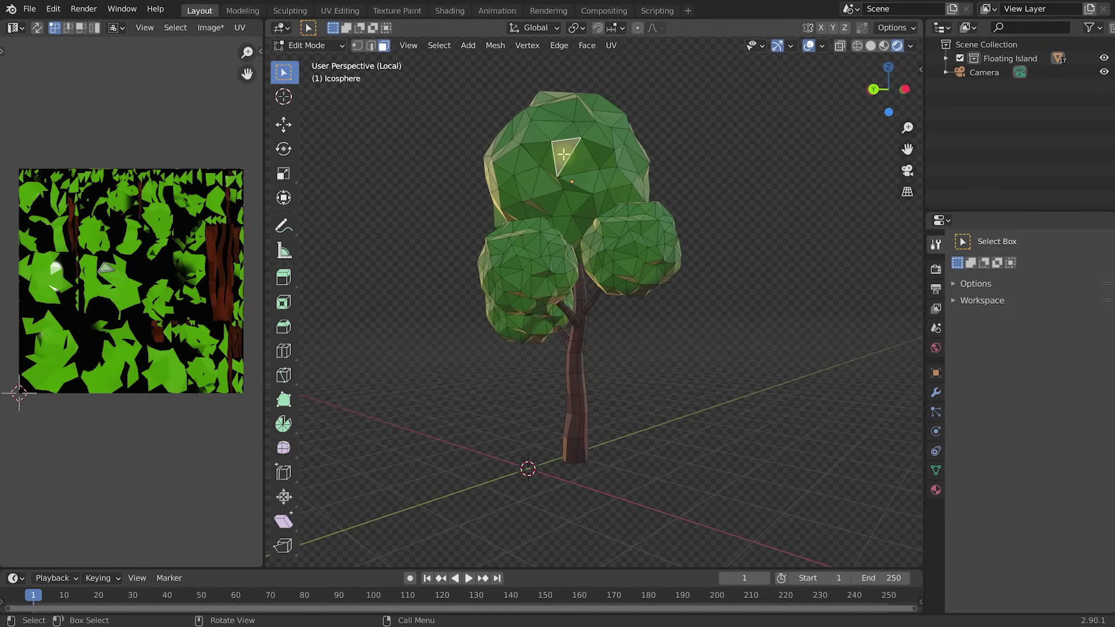
shift+click(625, 239)
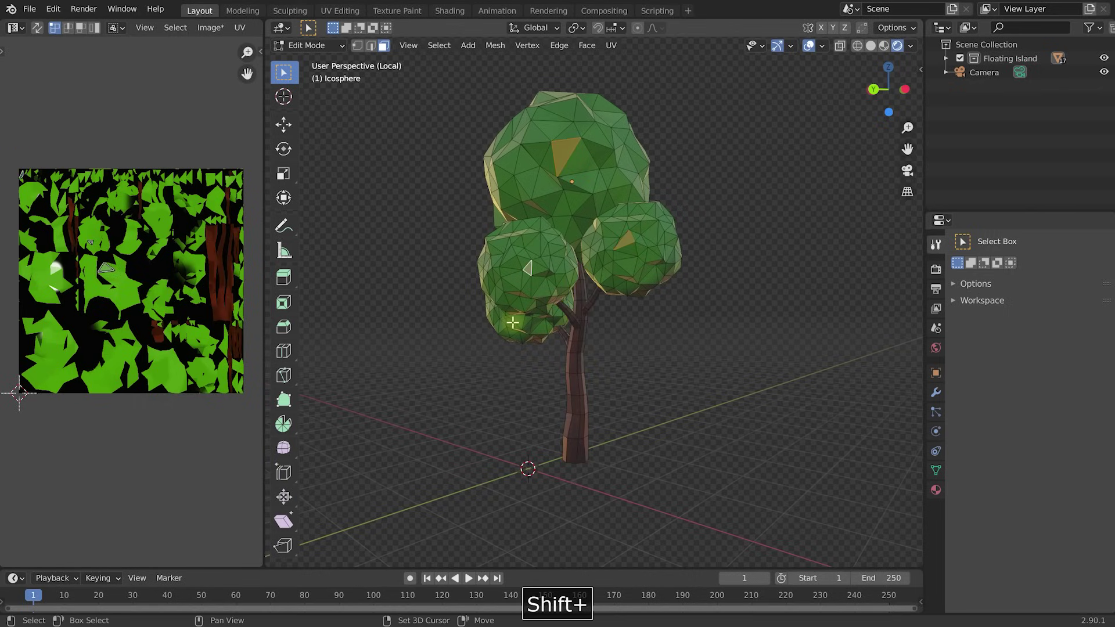
middle_drag(514, 323, 580, 319)
key(ctrl+l)
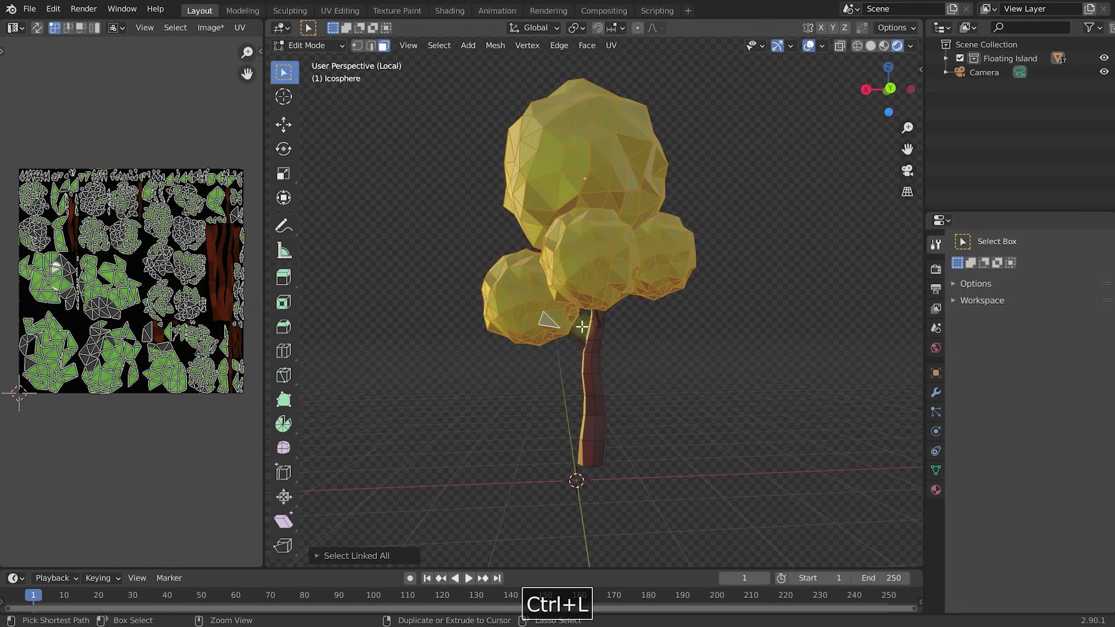
middle_drag(709, 214, 591, 276)
Step: Return to Texture Paint mode and set the TexDraw brush colour to dark green
key(ctrl+Tab)
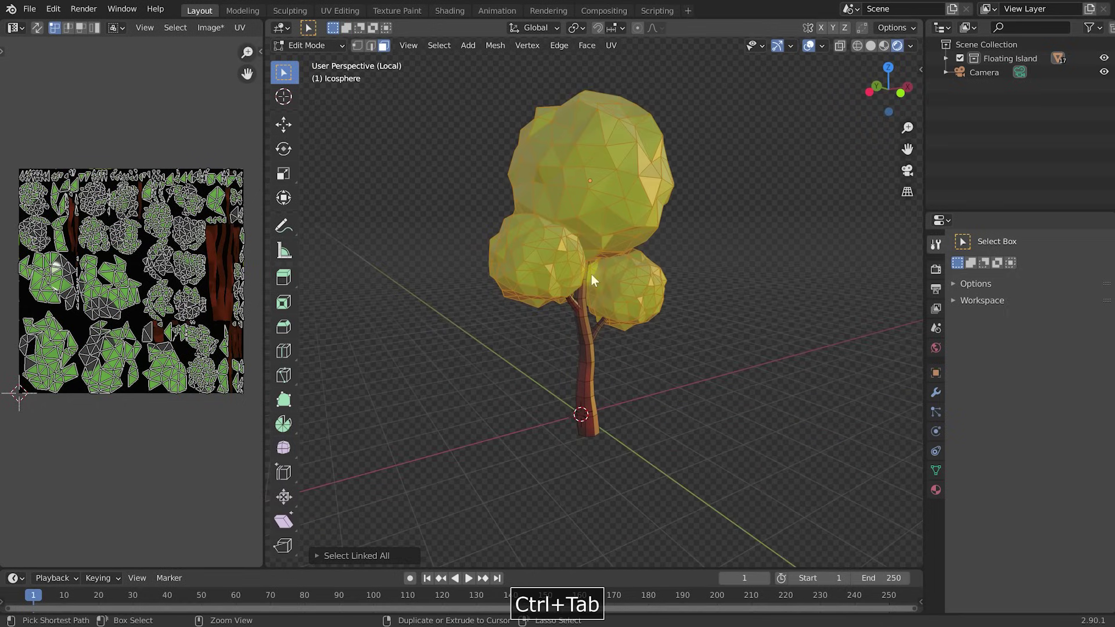
click(686, 226)
mouse_move(685, 220)
middle_down()
mouse_move(694, 250)
mouse_move(714, 256)
middle_up()
click(997, 425)
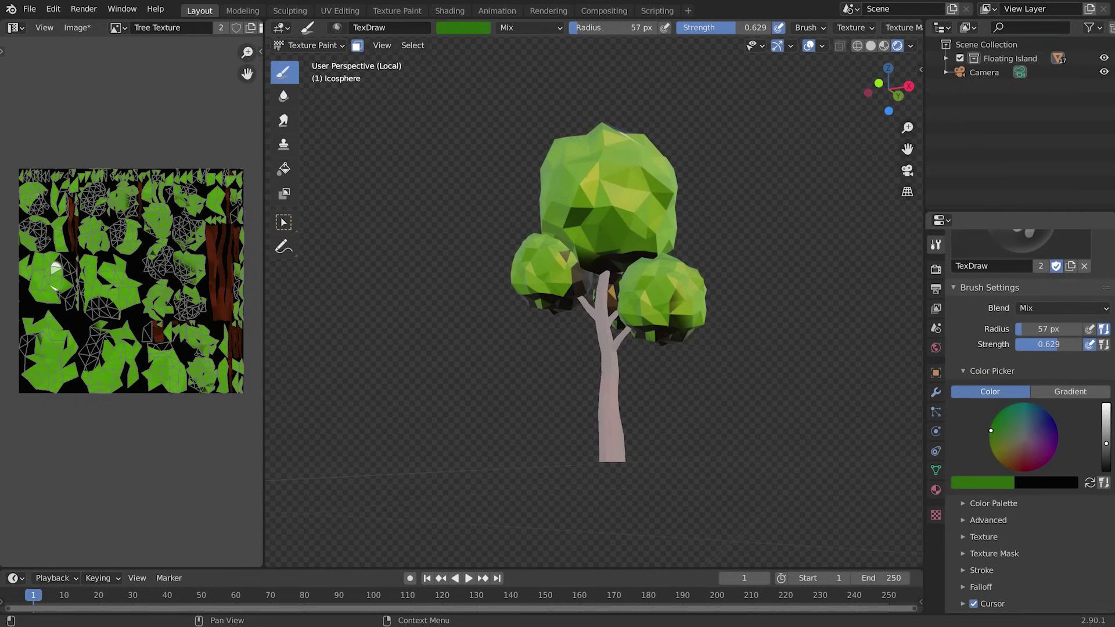
drag(1106, 443, 1106, 447)
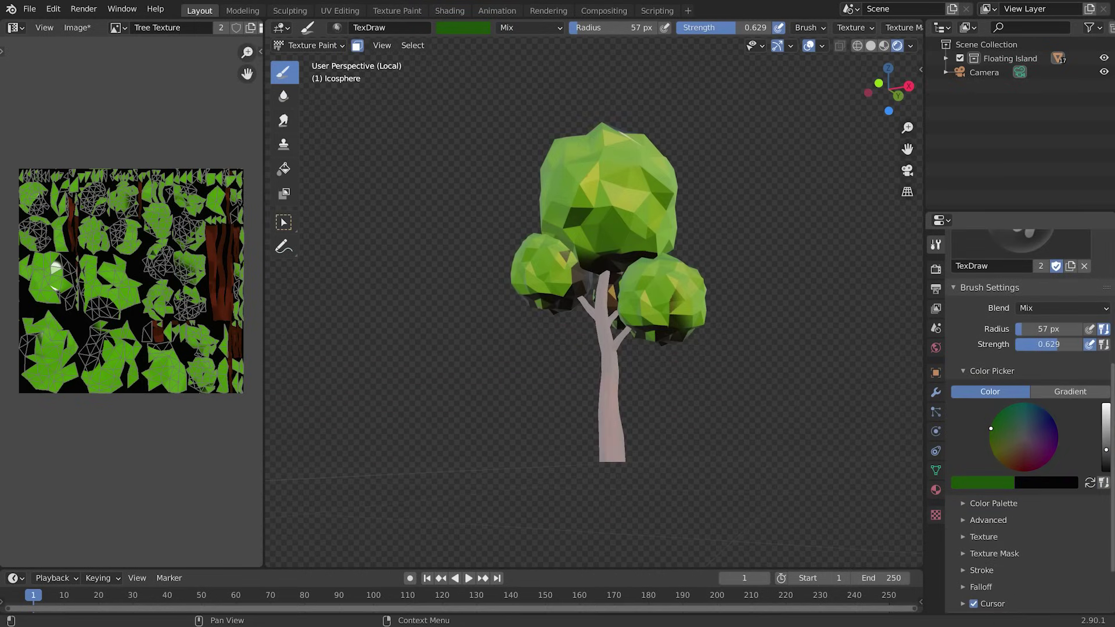
Step: Set the Fill colour to dark green and fill the masked foliage with it
click(284, 168)
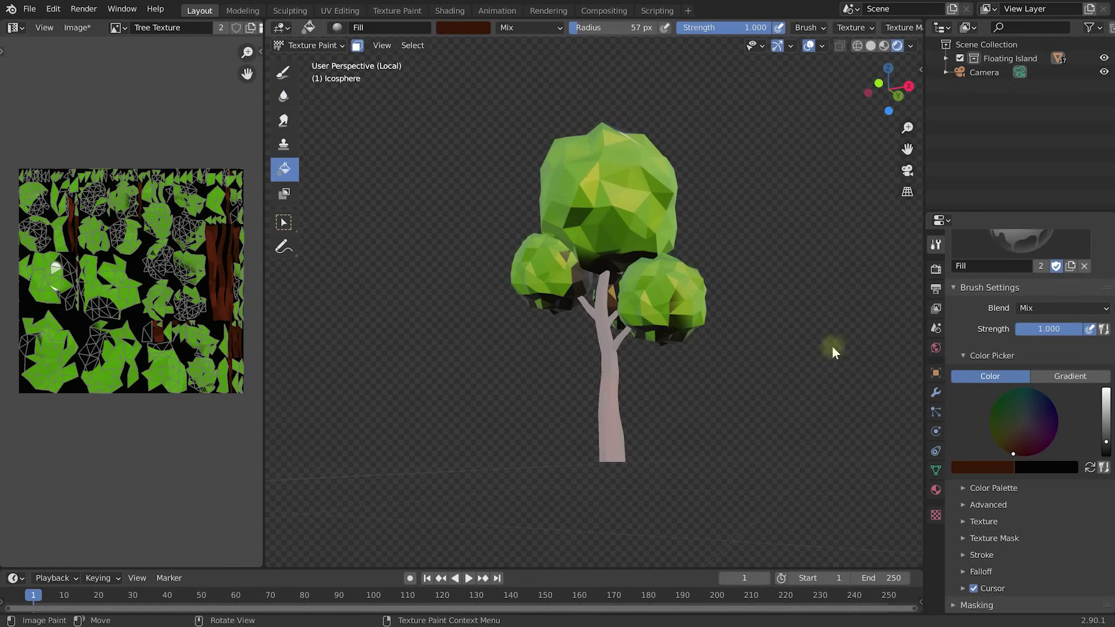
drag(1011, 448, 991, 409)
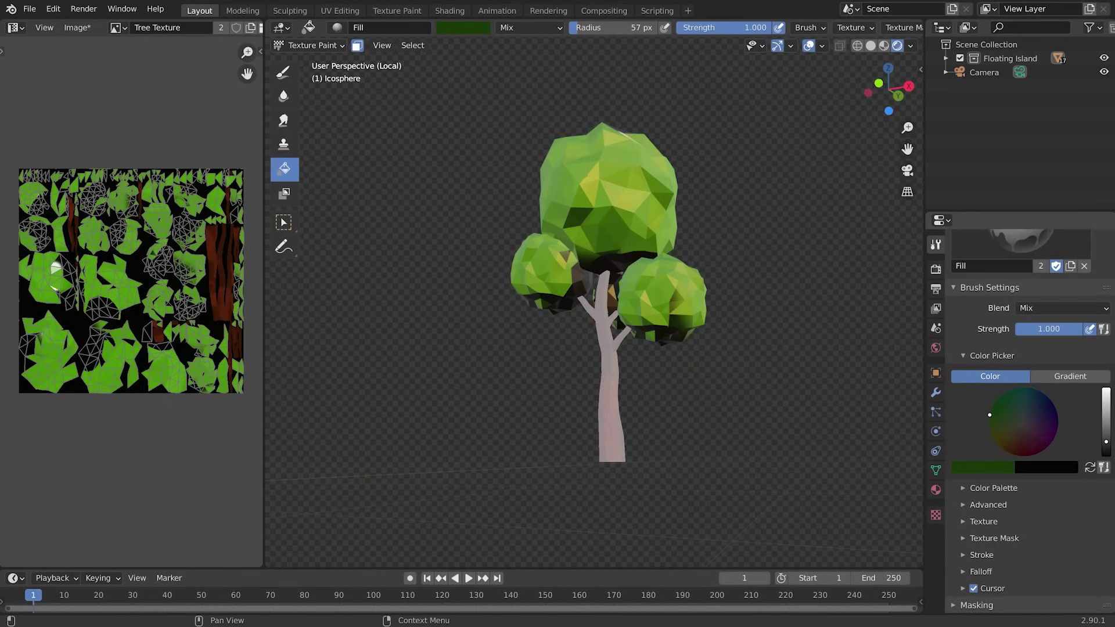
click(614, 207)
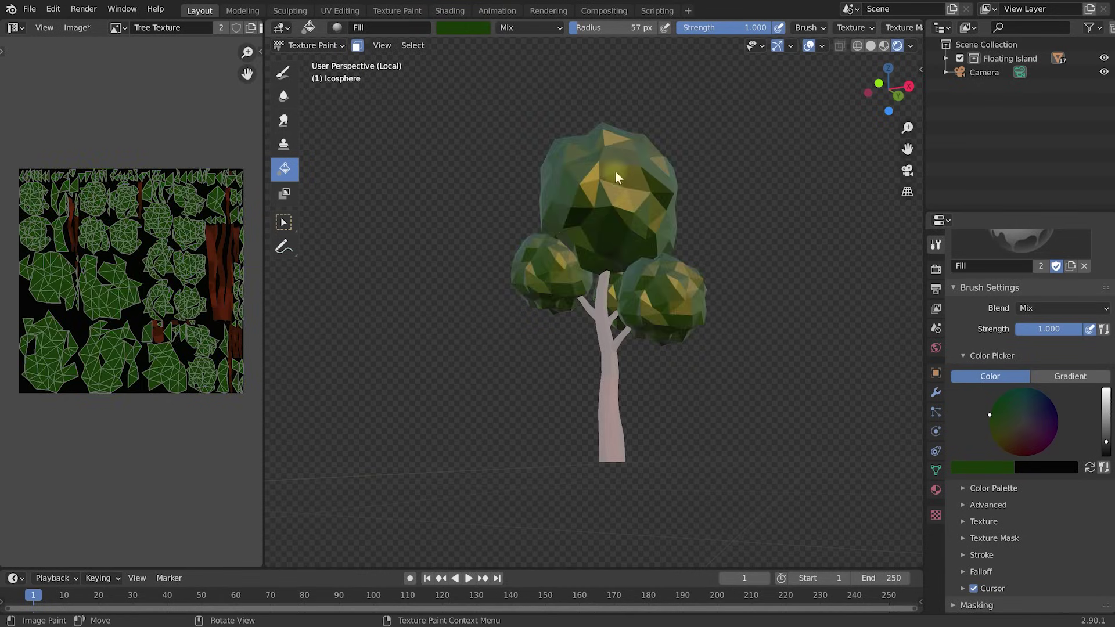
Step: Set the TexDraw brush to bright green with a 161 px radius and 0.381 strength
mouse_move(554, 218)
middle_down()
mouse_move(718, 253)
mouse_move(714, 345)
mouse_move(559, 232)
middle_up()
click(283, 75)
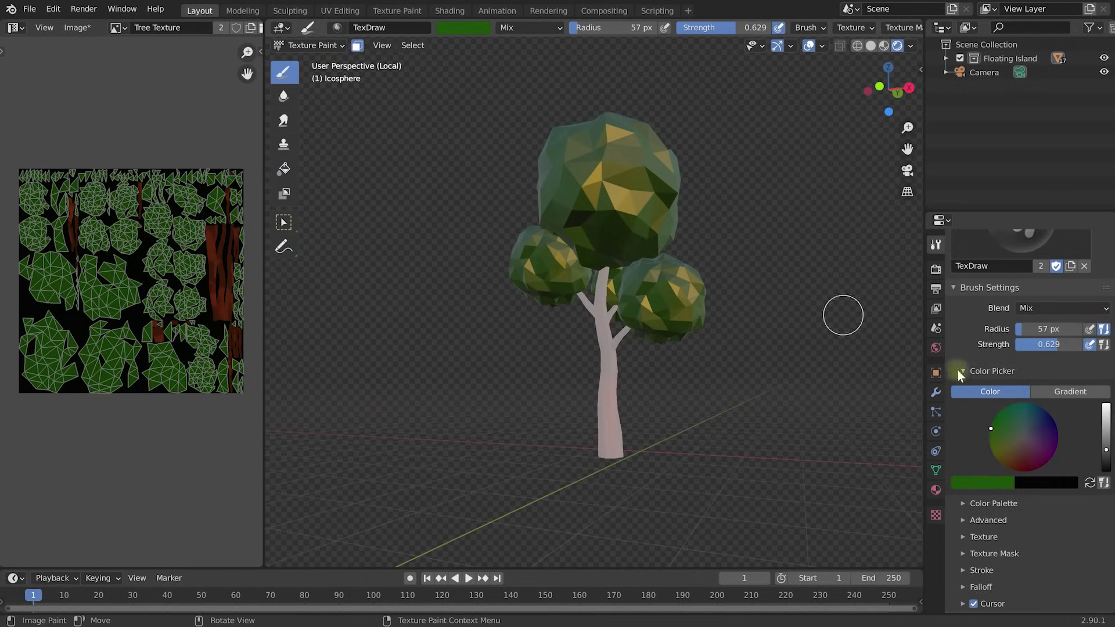
drag(1105, 450, 1105, 422)
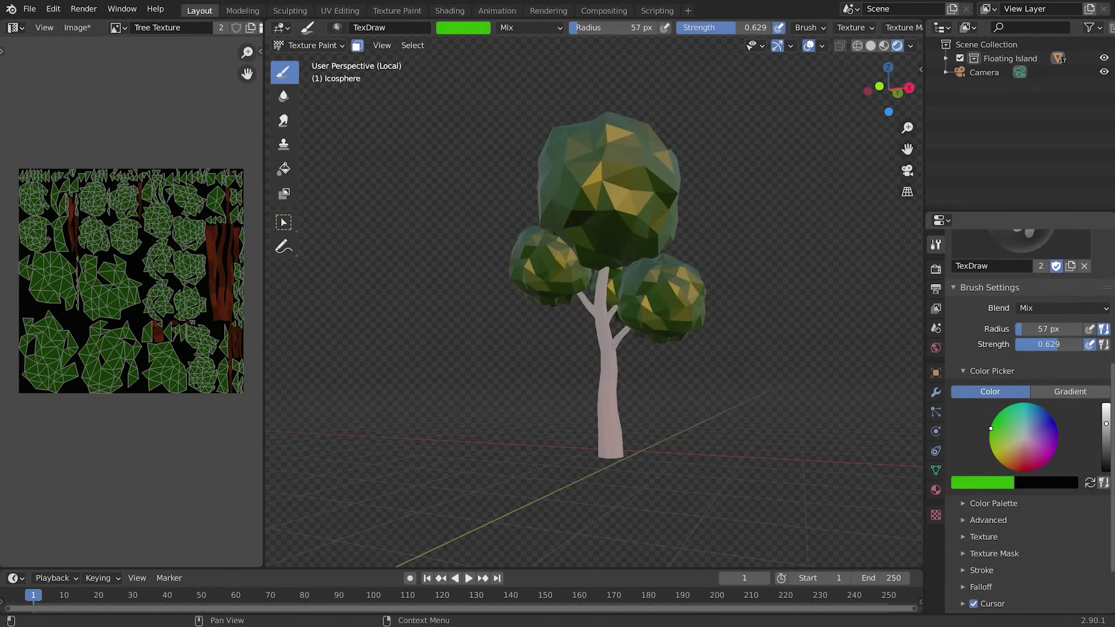
drag(1045, 328, 1067, 329)
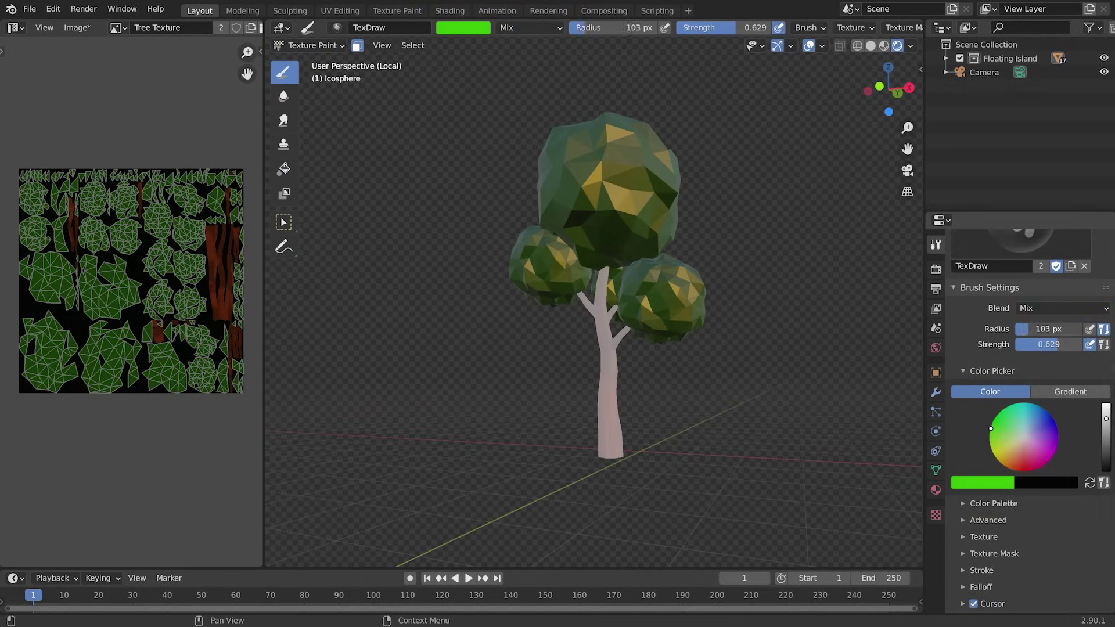
middle_drag(636, 204, 652, 217)
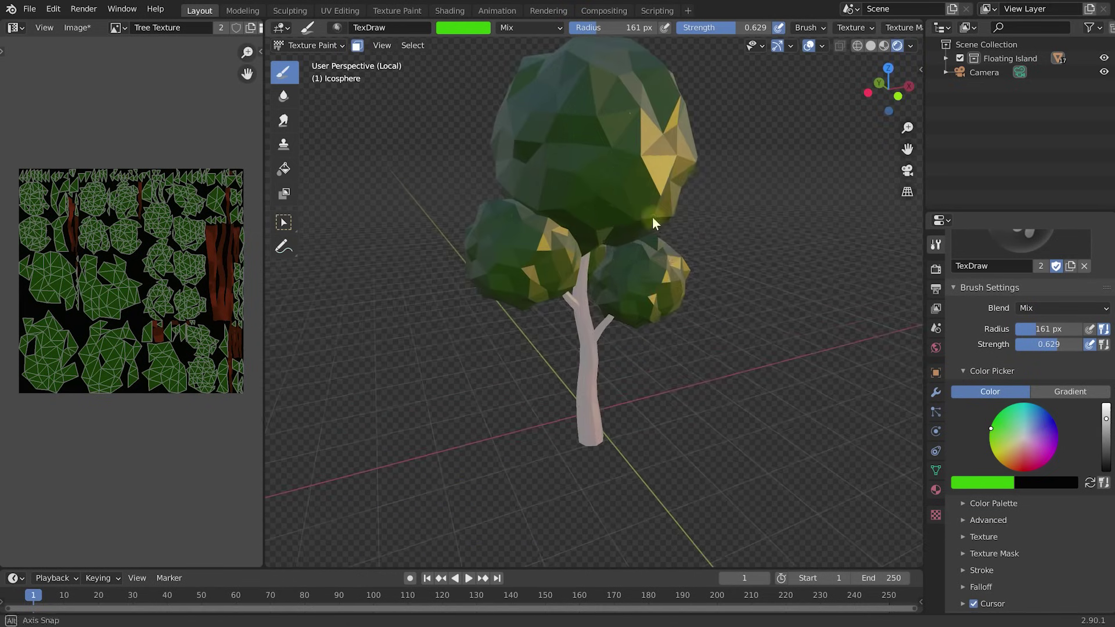
scroll(656, 249, up, 2)
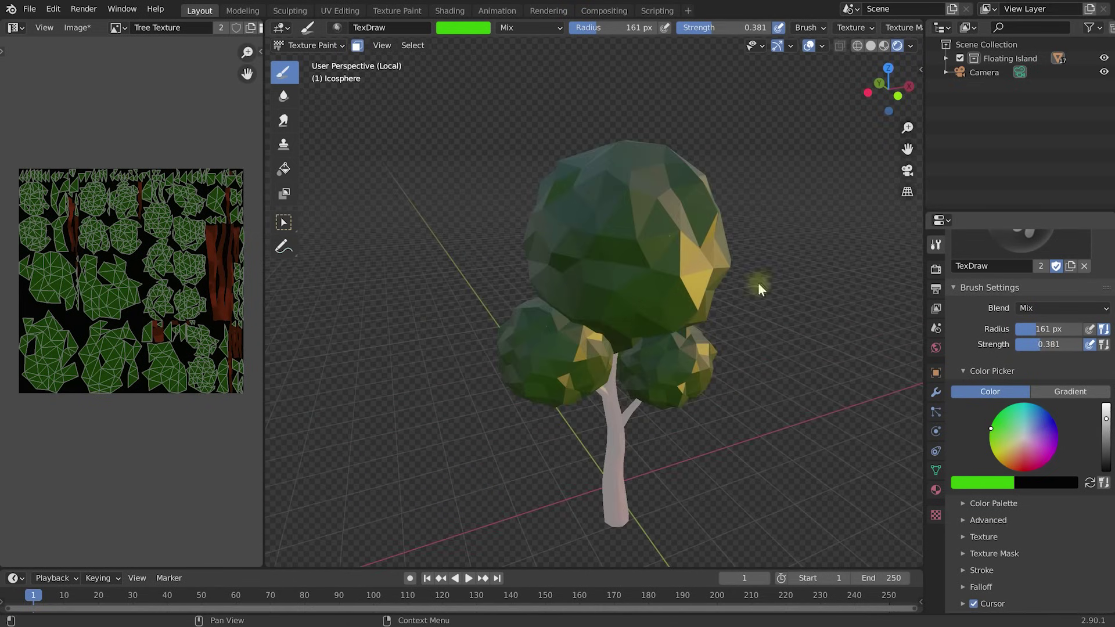
Step: Paint soft bright green highlights over the foliage clumps from several sides
middle_drag(758, 283, 636, 255)
mouse_move(636, 256)
mouse_down()
mouse_move(666, 241)
mouse_move(667, 378)
mouse_move(561, 364)
mouse_up()
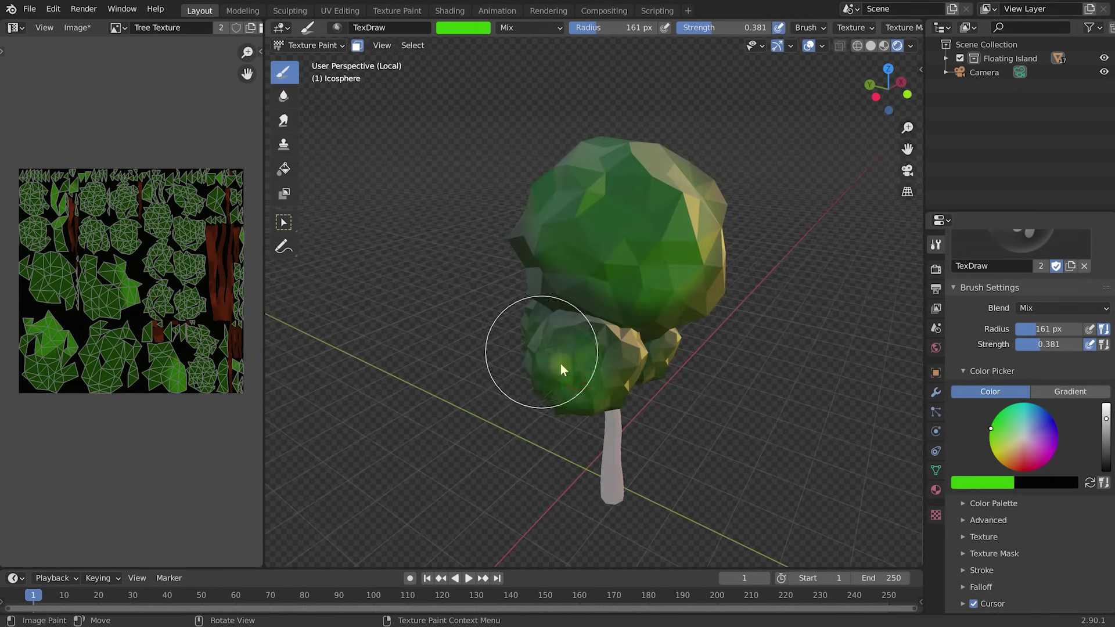
middle_drag(560, 365, 724, 348)
drag(507, 356, 515, 395)
mouse_move(513, 394)
middle_down()
mouse_move(635, 371)
mouse_move(575, 175)
middle_up()
mouse_move(574, 175)
mouse_down()
mouse_move(553, 166)
mouse_move(491, 220)
mouse_up()
middle_drag(491, 221, 594, 229)
mouse_move(594, 228)
mouse_down()
mouse_move(576, 256)
mouse_move(569, 344)
mouse_up()
mouse_move(569, 344)
middle_down()
mouse_move(614, 276)
mouse_move(573, 245)
middle_up()
drag(577, 234, 604, 219)
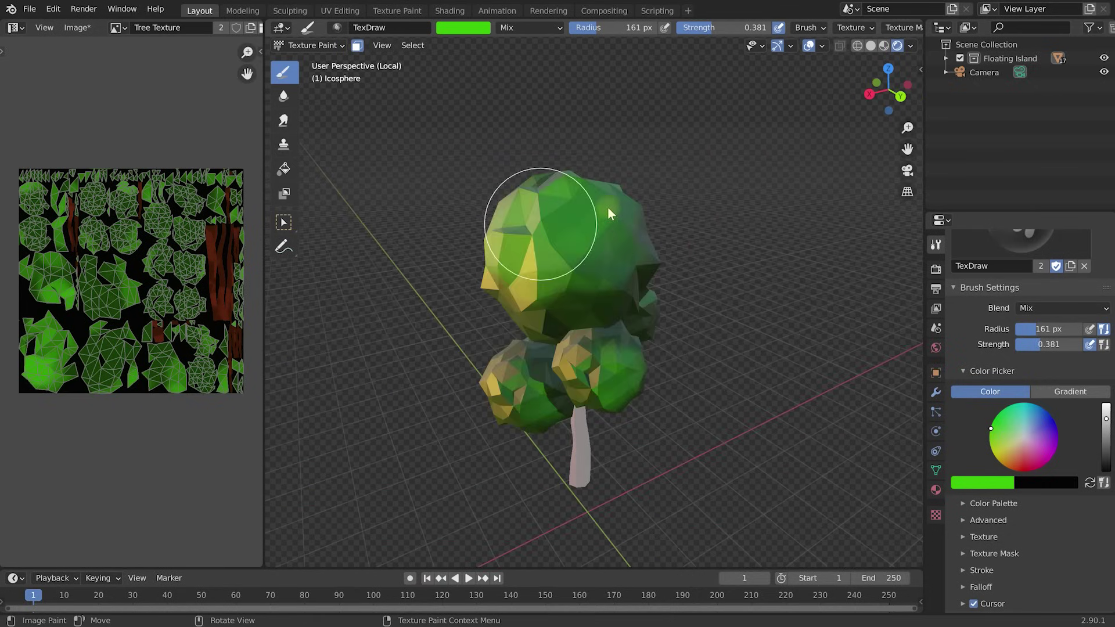
drag(525, 409, 504, 420)
middle_drag(504, 421, 545, 375)
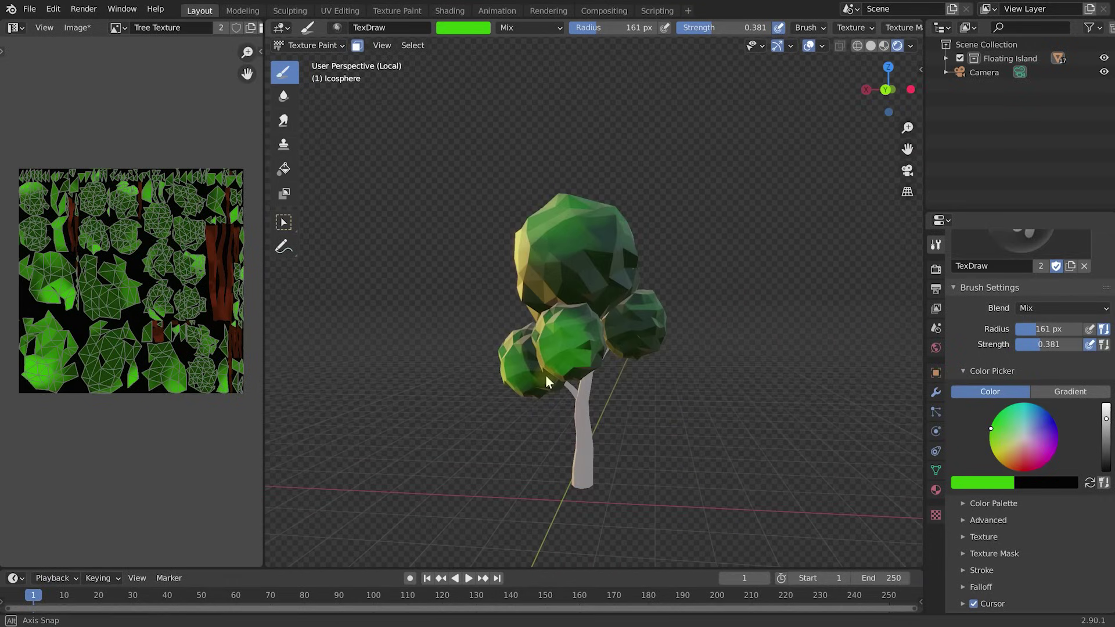
middle_drag(667, 375, 649, 339)
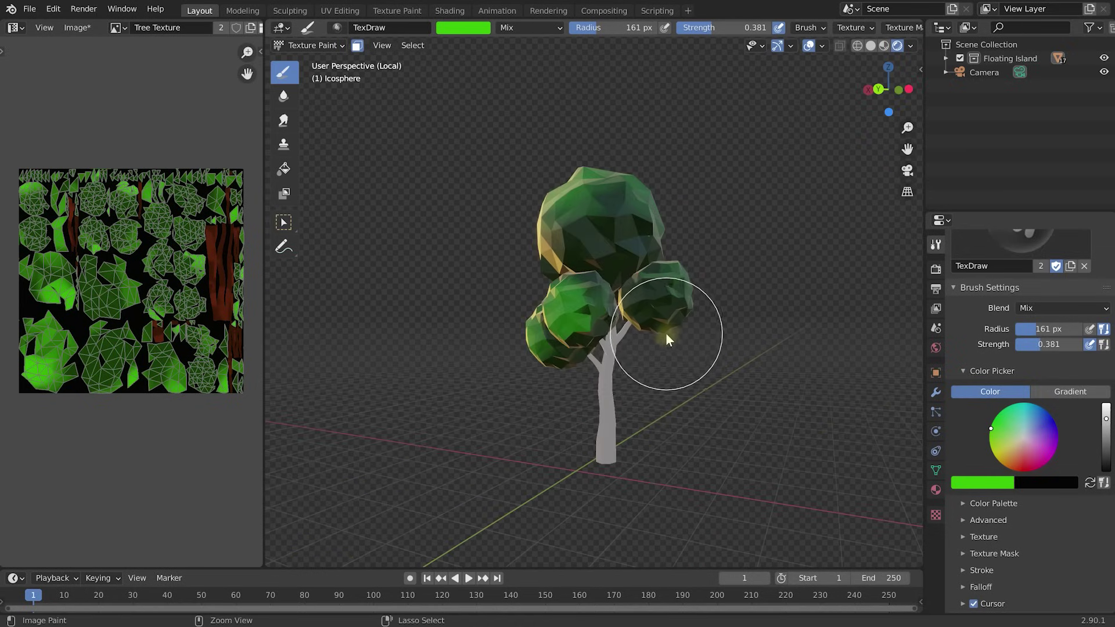
Step: Switch the tree to Object Mode and exit local view to show the whole floating island scene
key(ctrl+Tab)
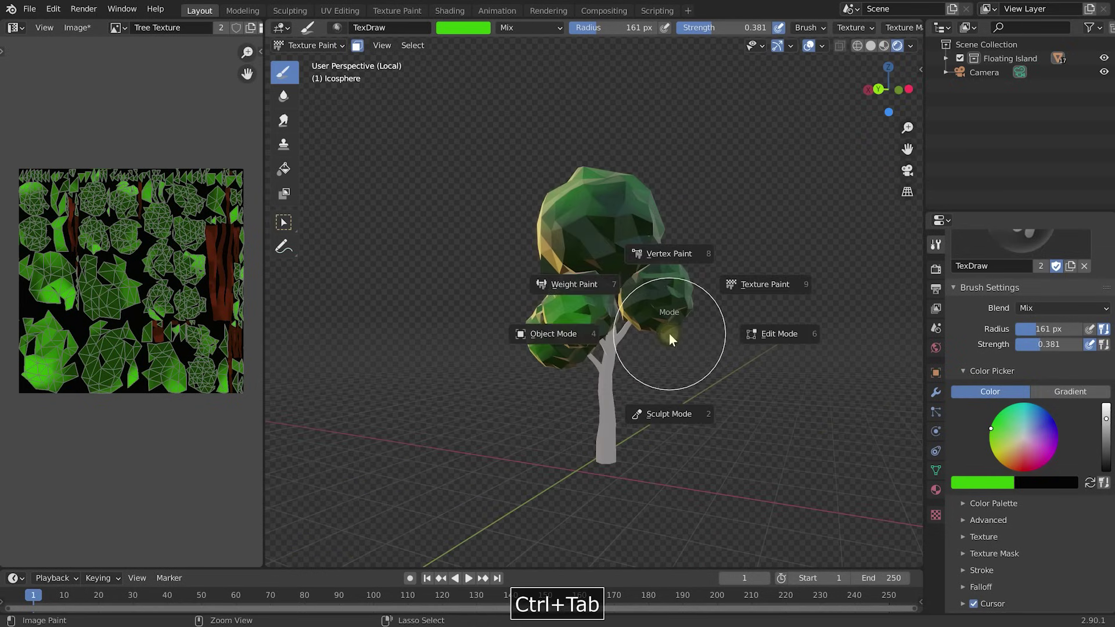
click(558, 333)
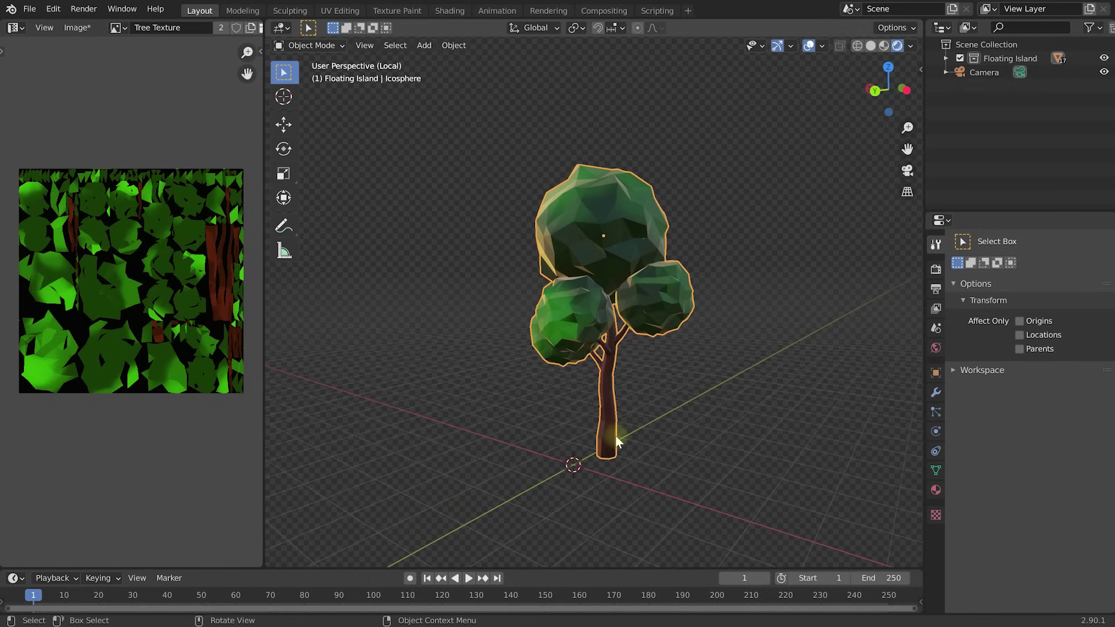
key(KP_Divide)
click(773, 330)
middle_drag(811, 335, 562, 288)
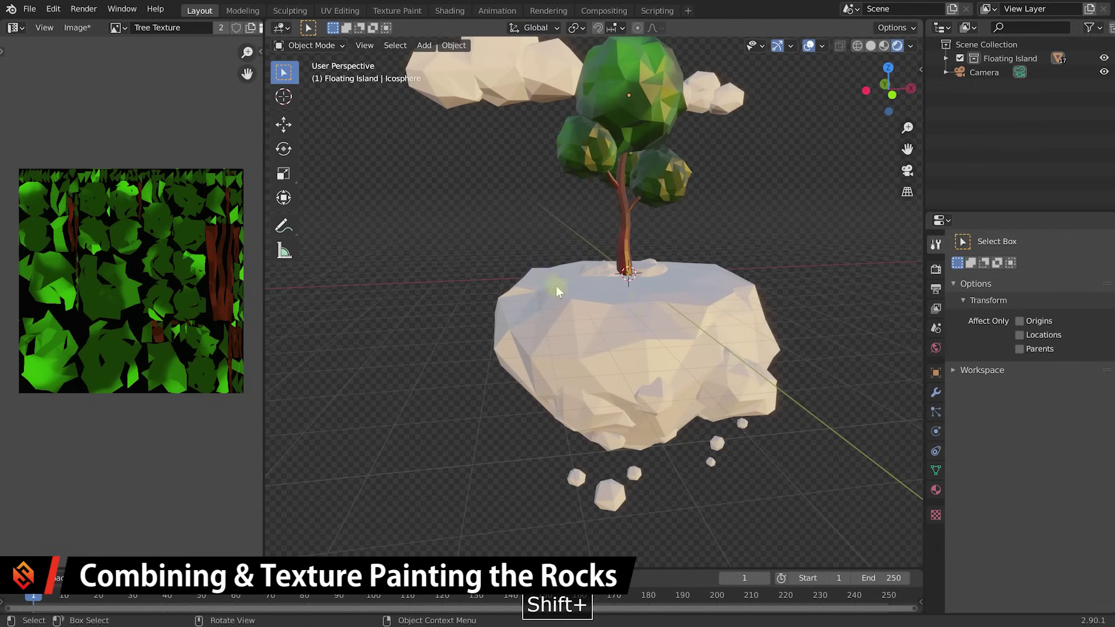
Step: Examine the separate rock objects that make up the island, including the small floating stones beneath it
shift+click(609, 325)
click(644, 405)
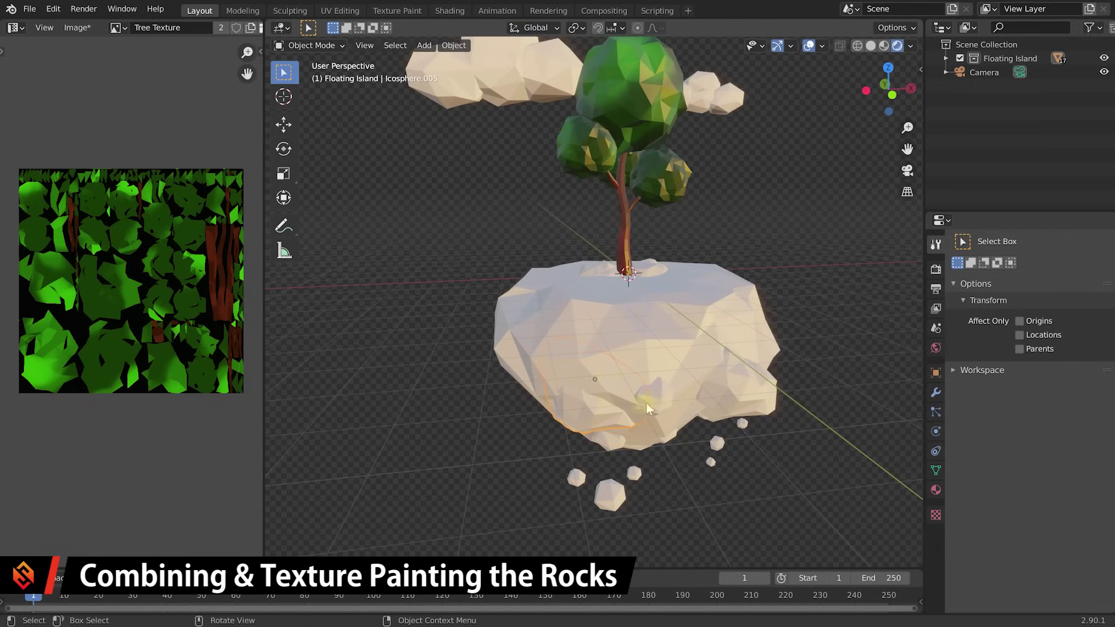
click(730, 400)
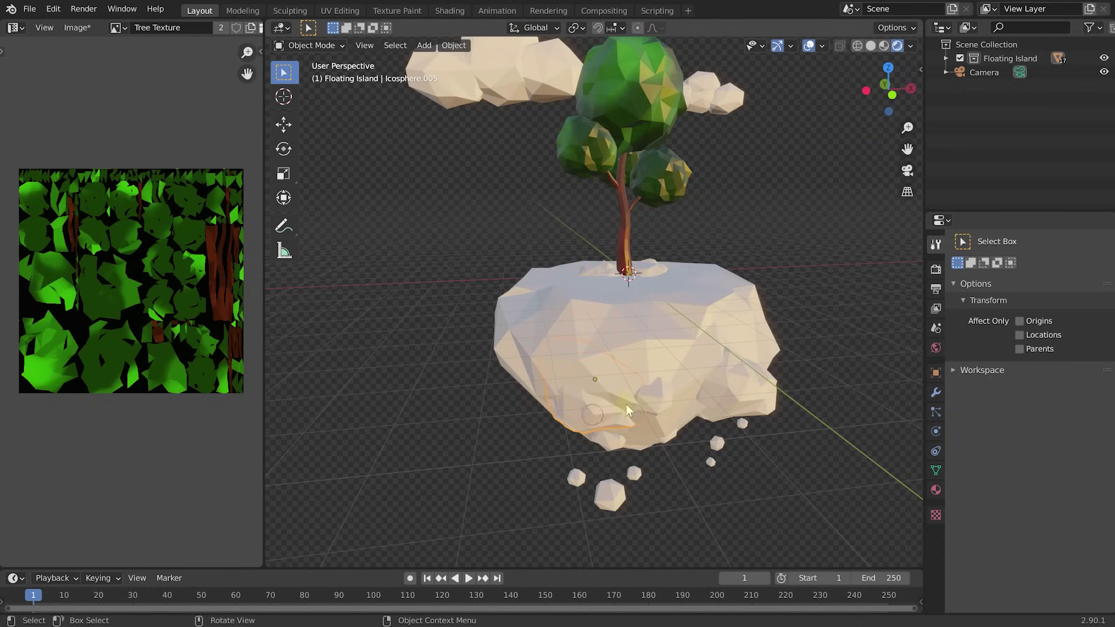
click(650, 399)
click(743, 424)
middle_drag(755, 360, 736, 348)
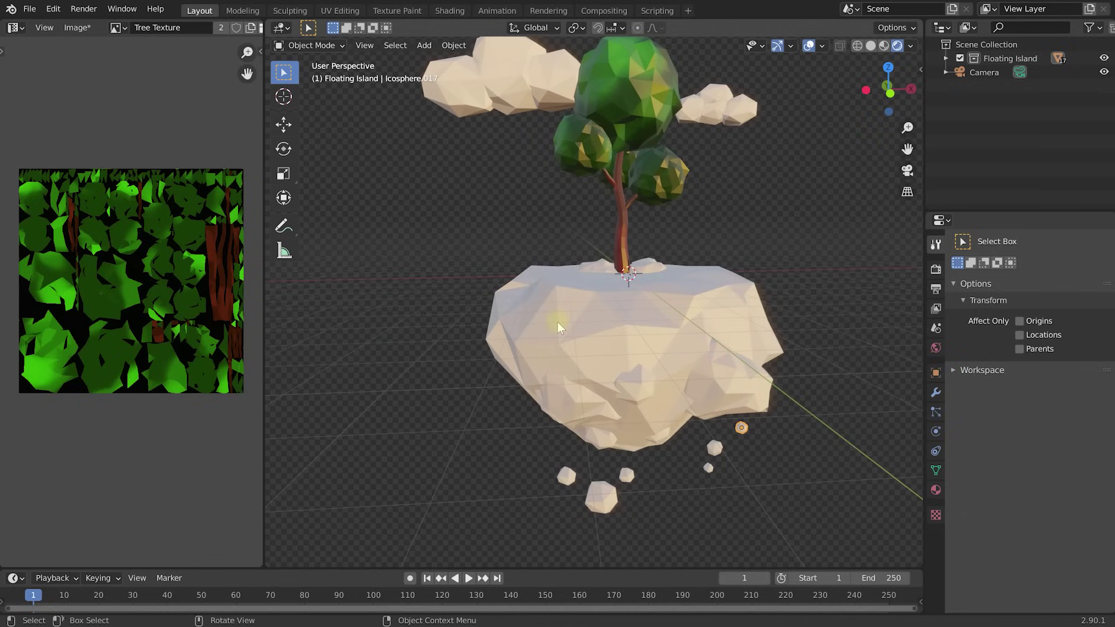
middle_drag(525, 352, 575, 313)
Step: Select the island base, all attached rocks and the small floating stones, and join them into one object
click(599, 289)
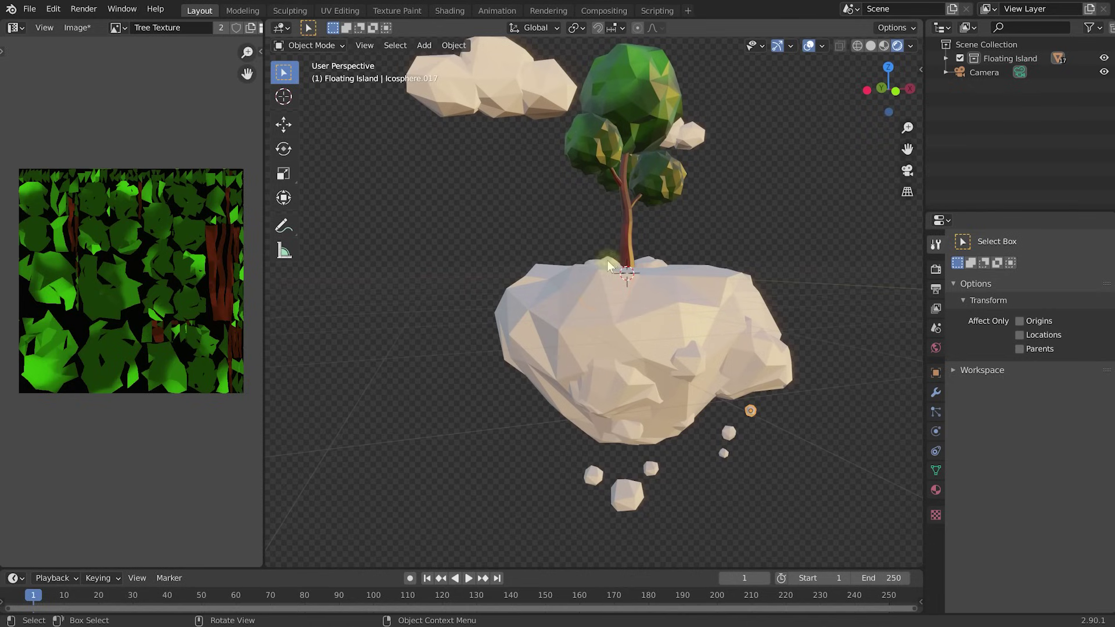
shift+click(670, 334)
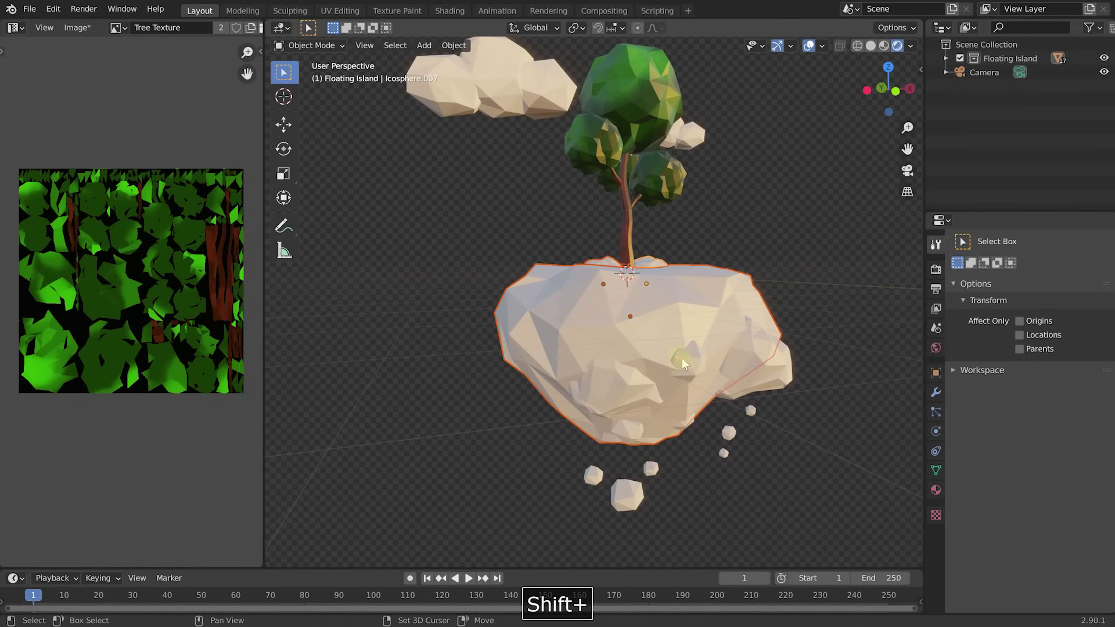
shift+click(631, 400)
shift+click(628, 431)
shift+click(779, 377)
shift+drag(719, 404, 784, 493)
shift+drag(565, 451, 692, 544)
middle_drag(797, 435, 751, 444)
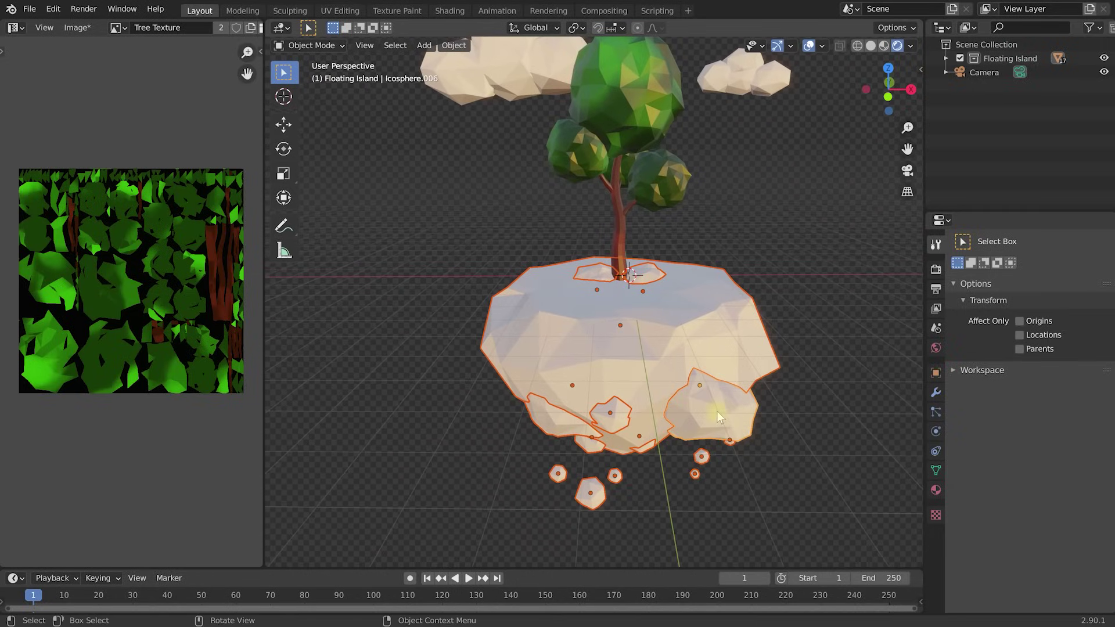
click(453, 46)
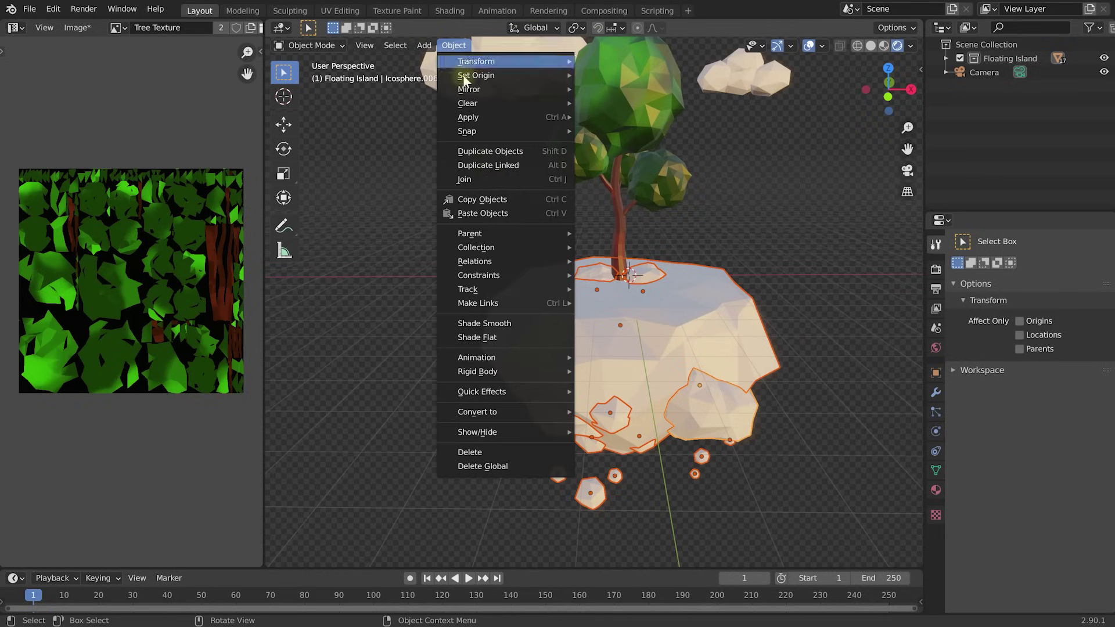
click(545, 179)
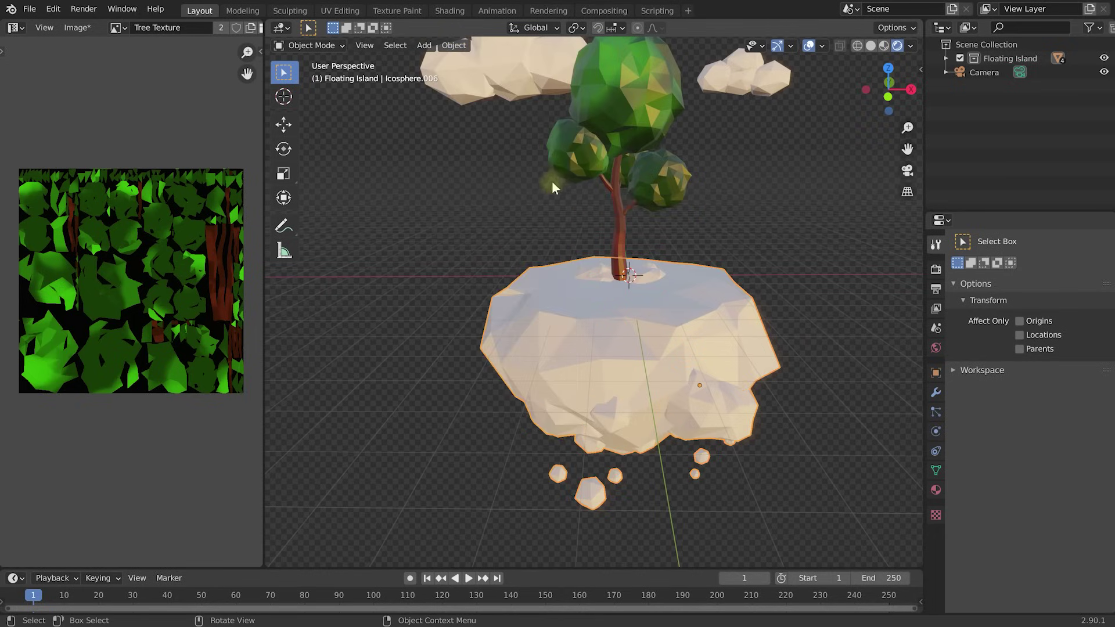
Step: Rename the joined island object to "Rocks" inside the Floating Island collection
middle_drag(721, 349, 705, 343)
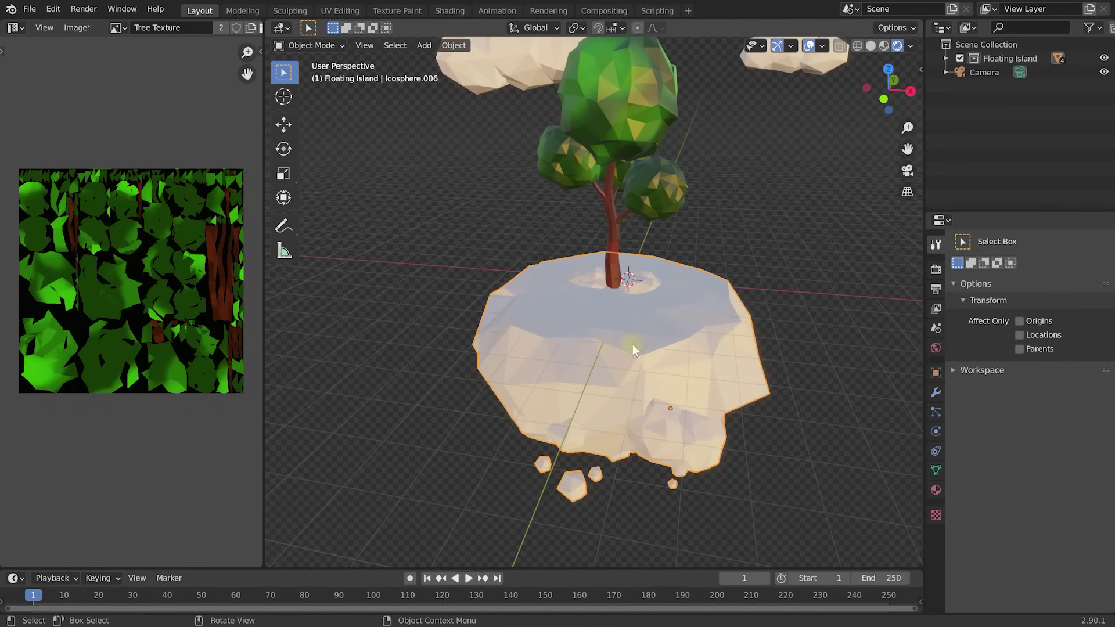
click(945, 59)
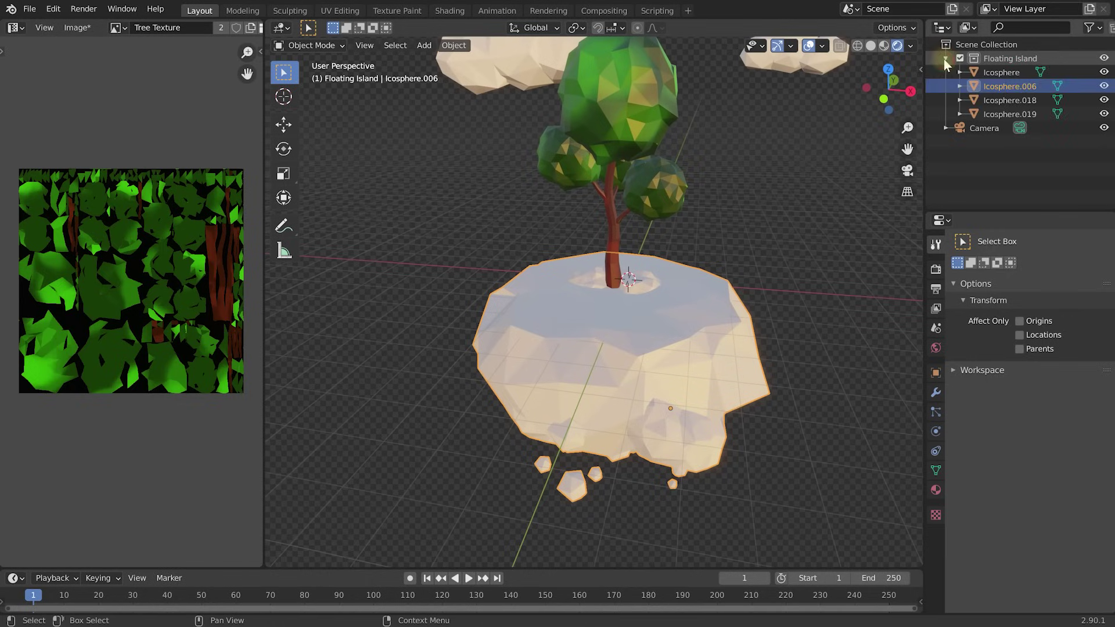
double_click(997, 86)
text(Rocks)
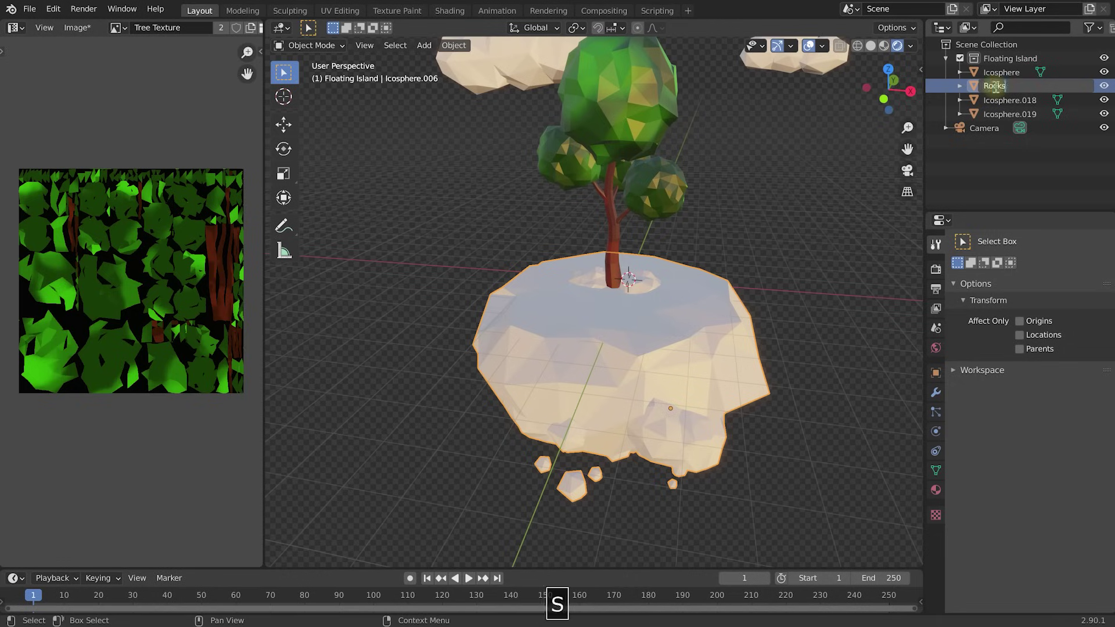
key(Return)
Step: Unwrap all faces of the Rocks object in Edit Mode with Smart UV Project at its default settings
middle_drag(656, 394, 685, 308)
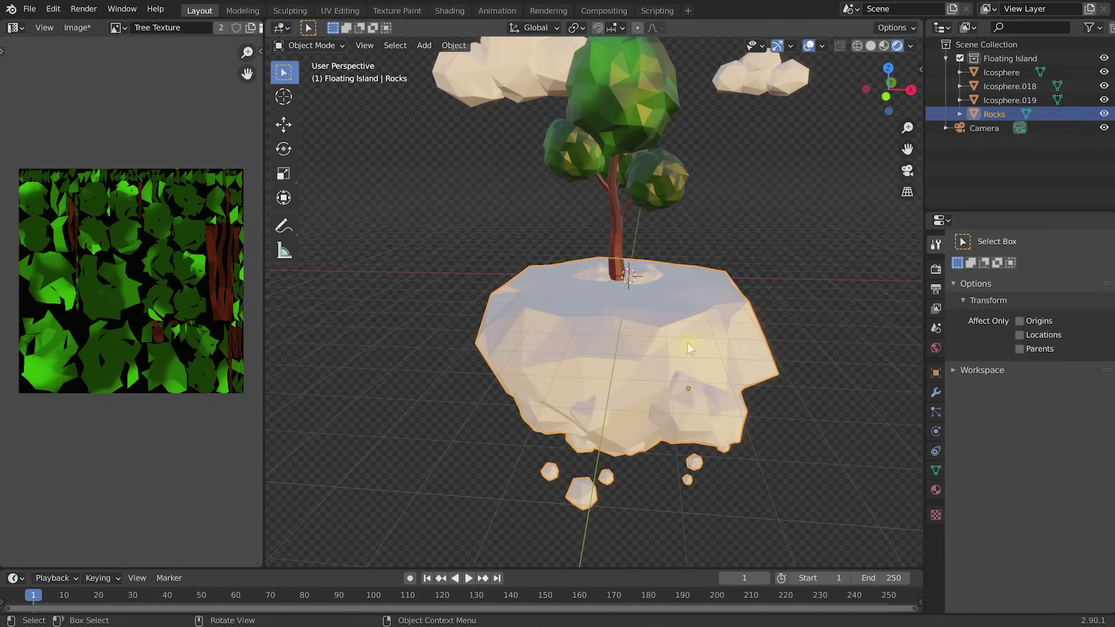
key(ctrl+Tab)
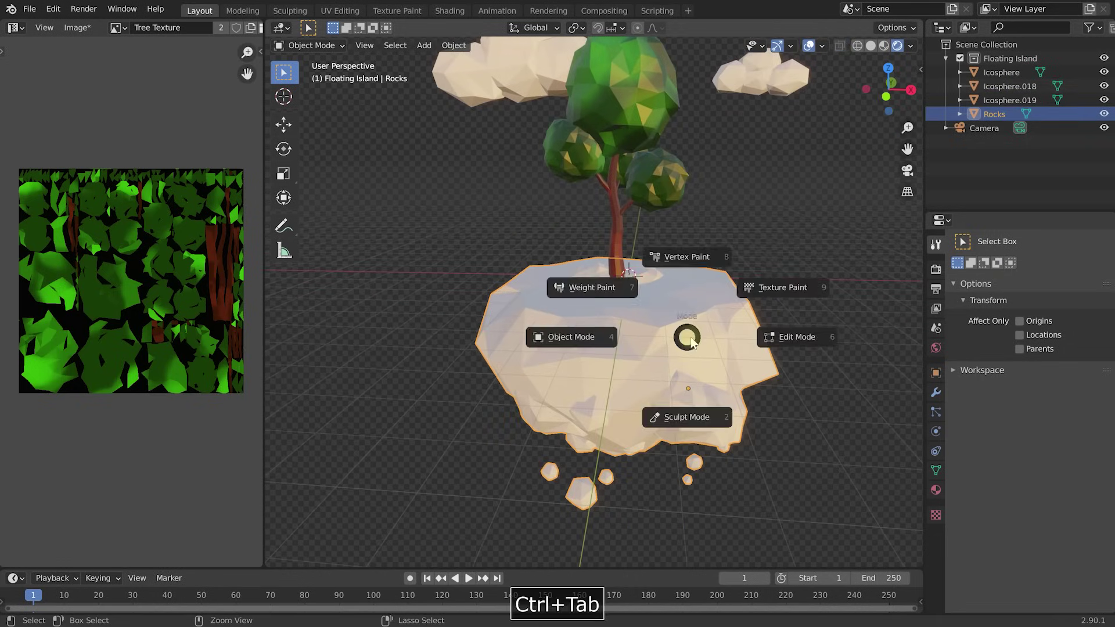
click(801, 337)
key(a)
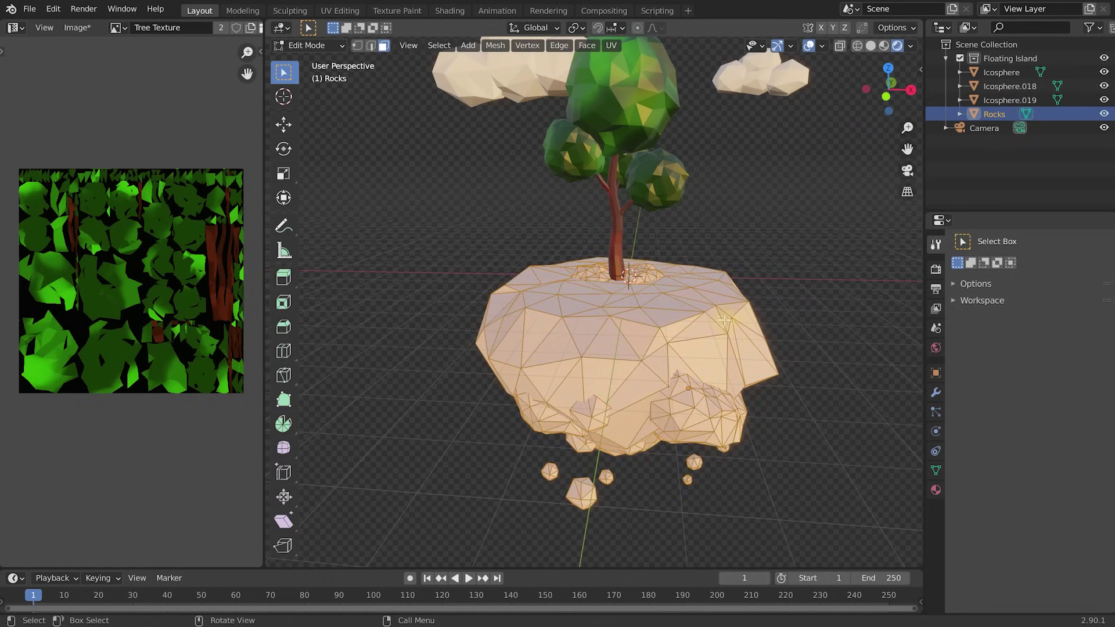
click(612, 44)
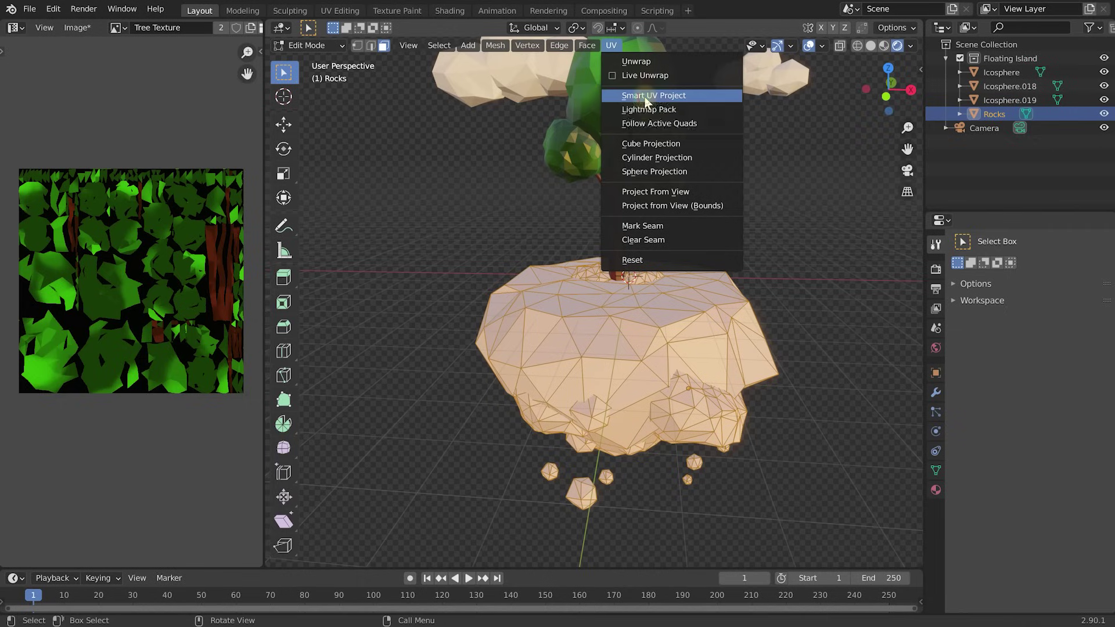
click(643, 95)
click(645, 210)
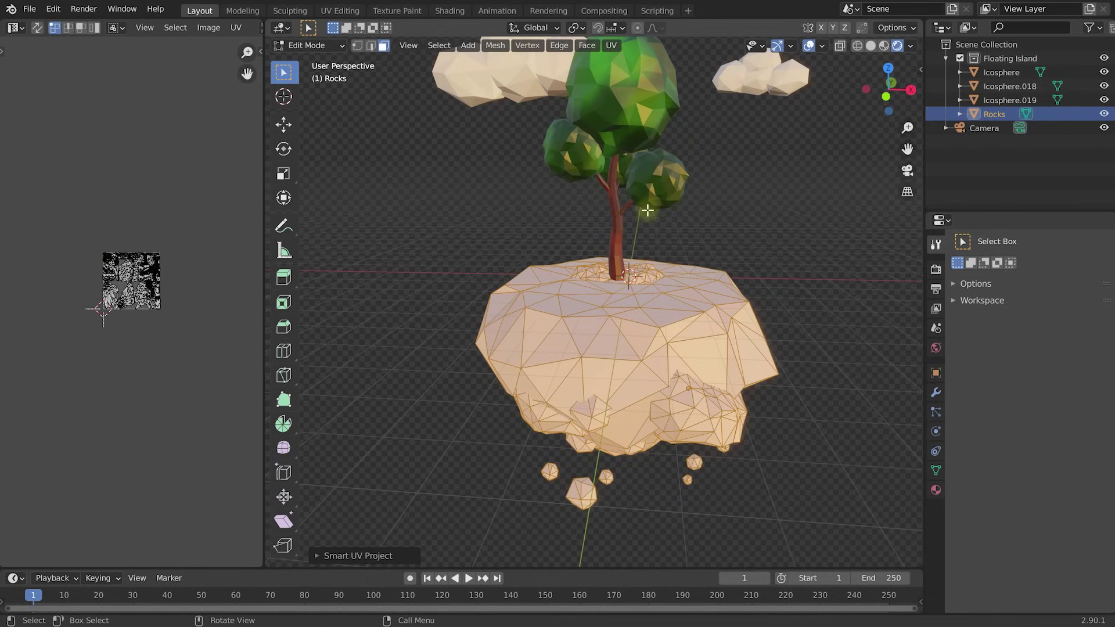
scroll(121, 290, up, 5)
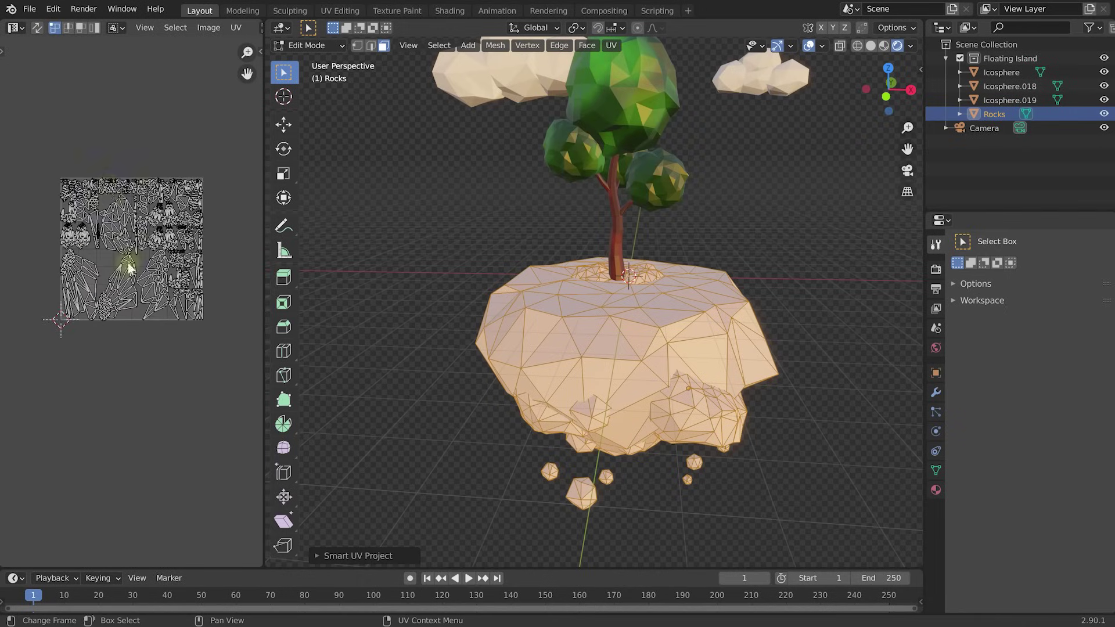
scroll(124, 246, up, 1)
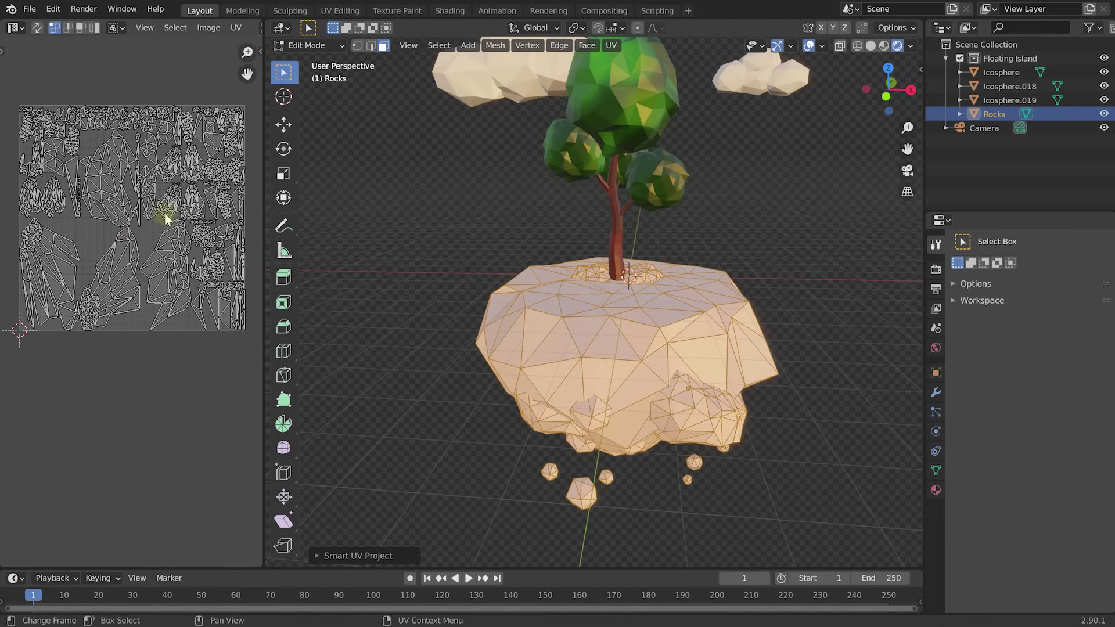
shift+scroll(155, 236, up, 2)
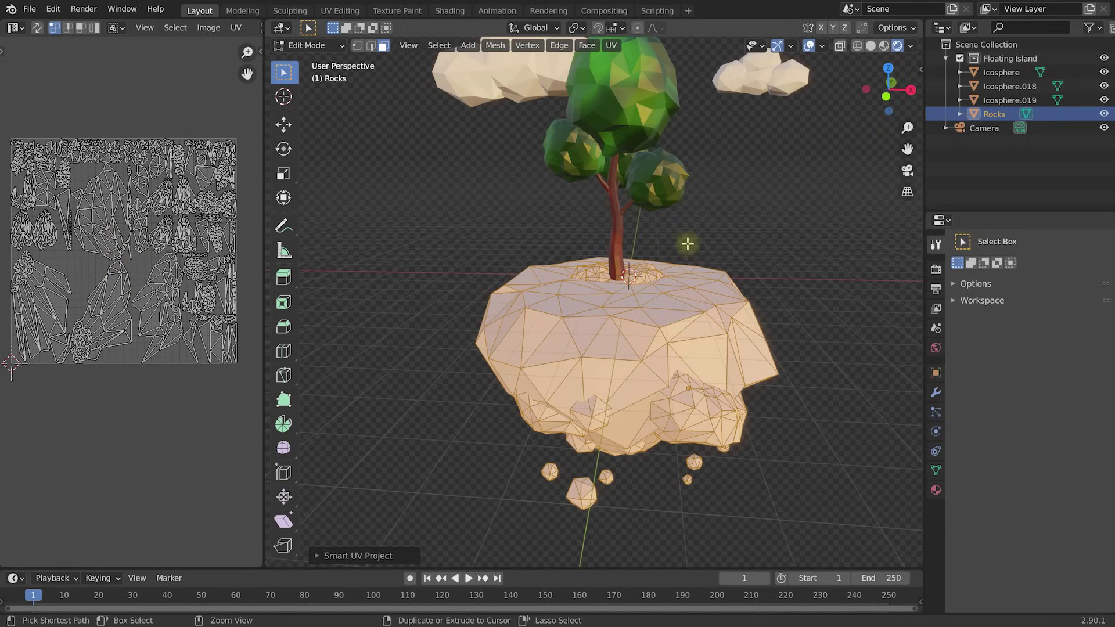
Step: Switch the Rocks object to Texture Paint mode, try a green brush stroke on it and undo that stroke
key(ctrl+Tab)
click(778, 194)
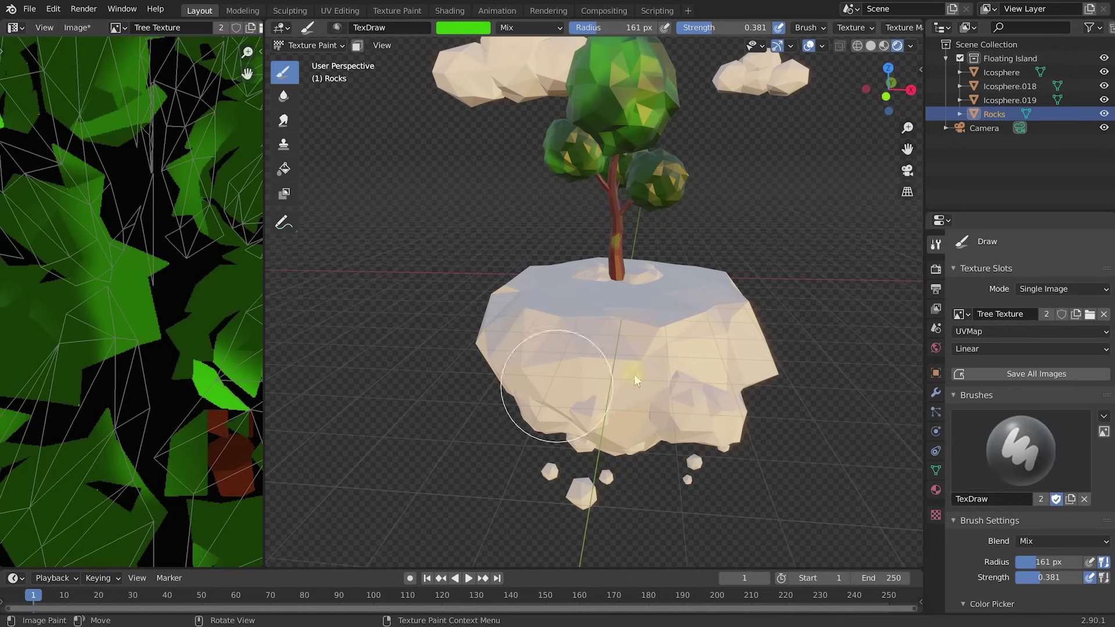
mouse_move(472, 281)
mouse_down()
mouse_move(668, 290)
mouse_move(743, 360)
mouse_move(558, 441)
mouse_move(561, 220)
mouse_up()
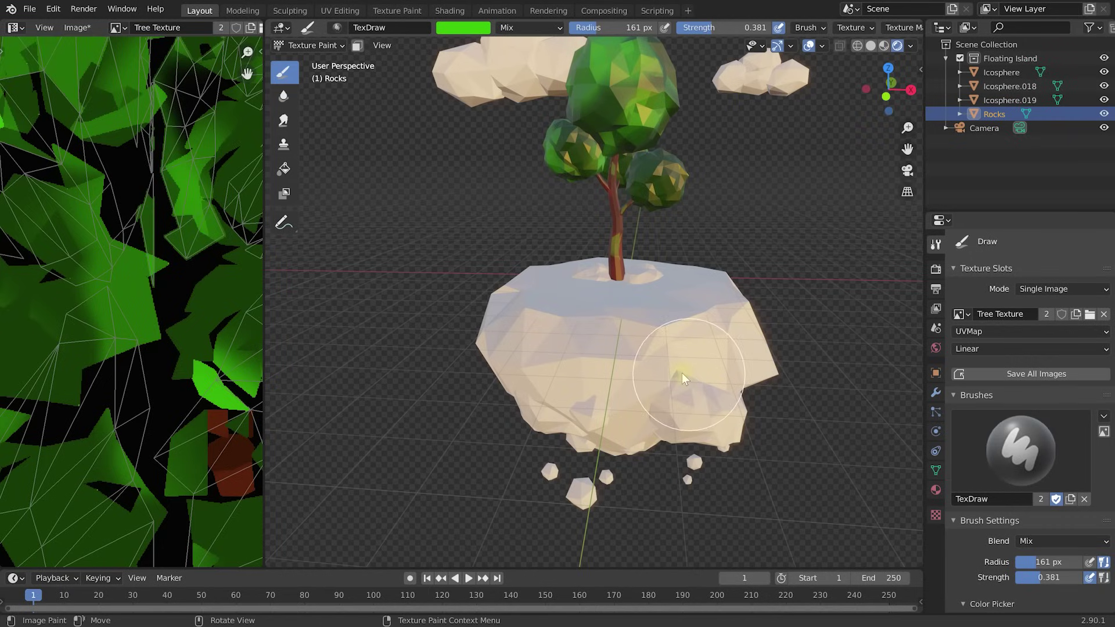
key(ctrl+z)
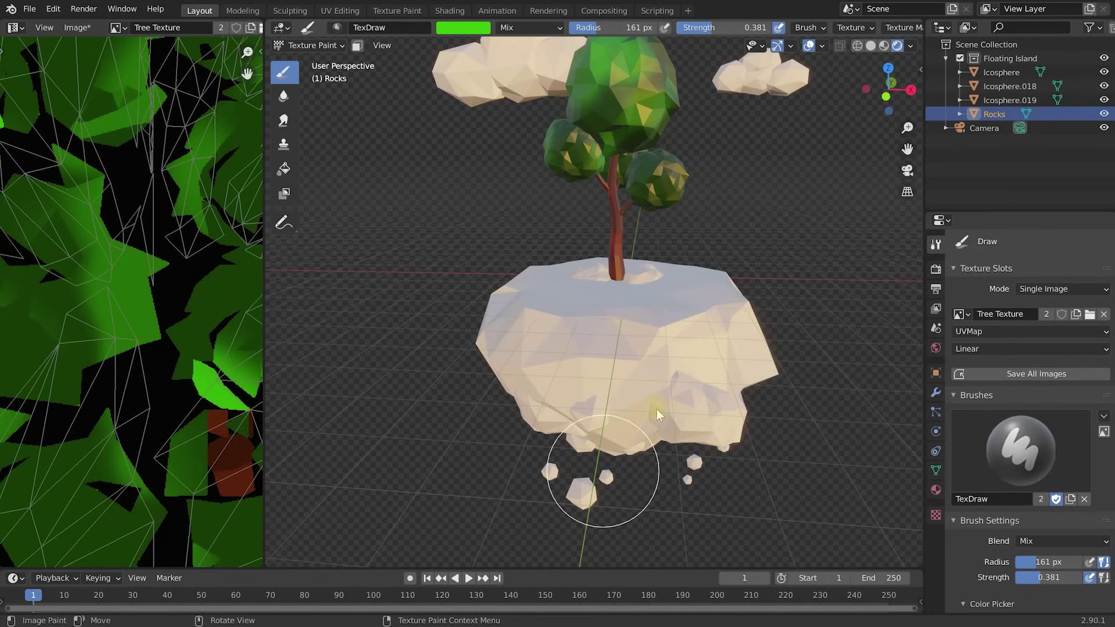
Step: Create a blank 1024 x 1024 px paint image named "Rocks Texture" and brush a green test stroke across the rocks
scroll(155, 281, down, 5)
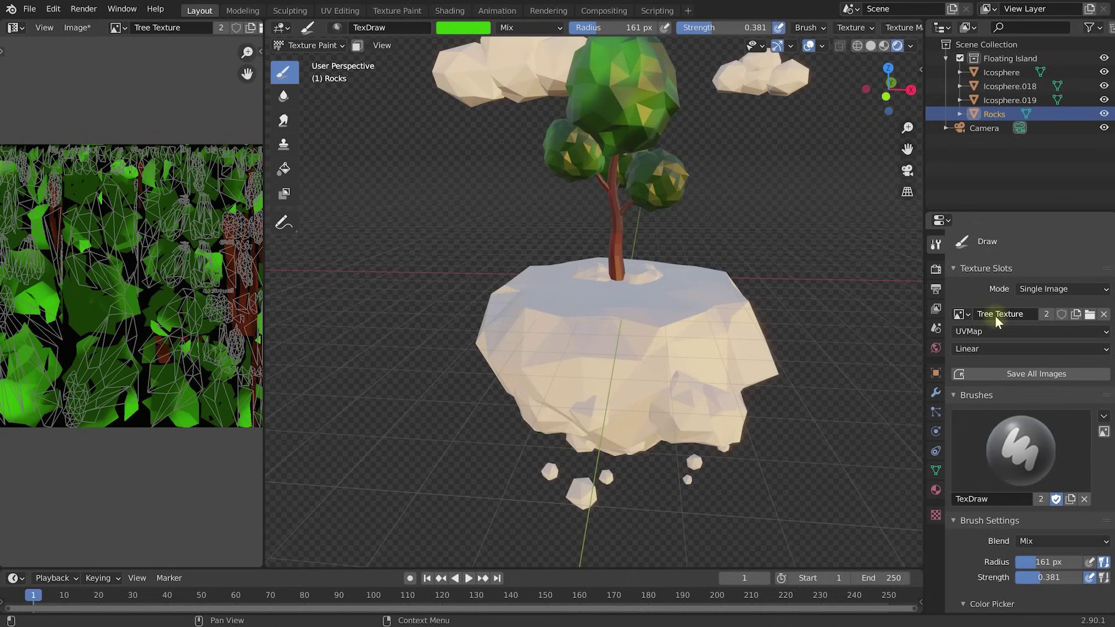
click(1076, 322)
click(1032, 341)
text(Rocks Texture)
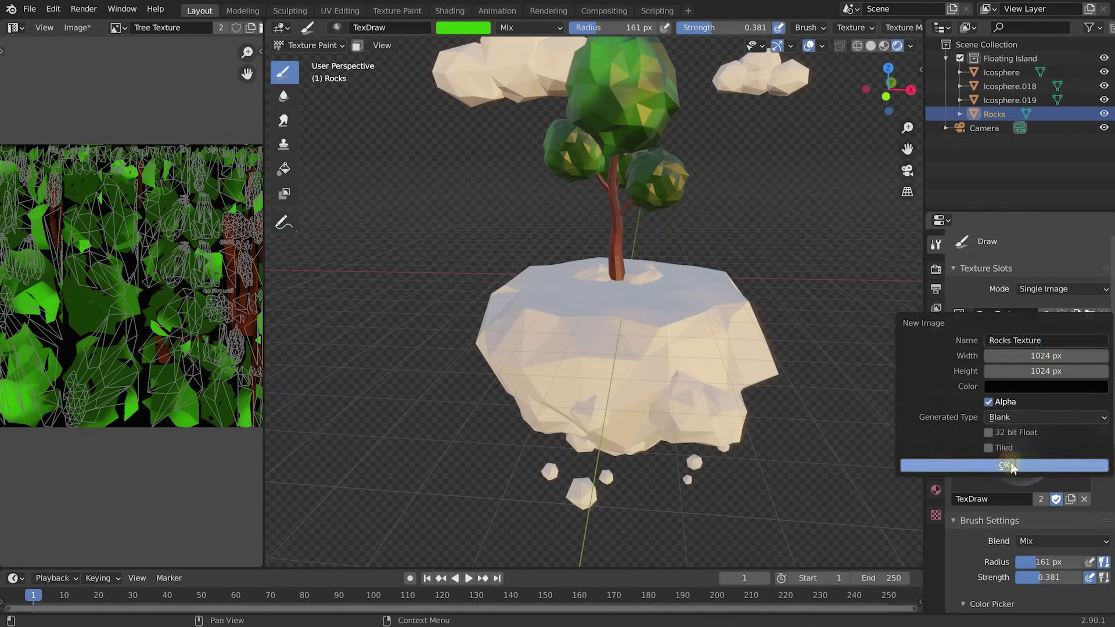
click(1004, 465)
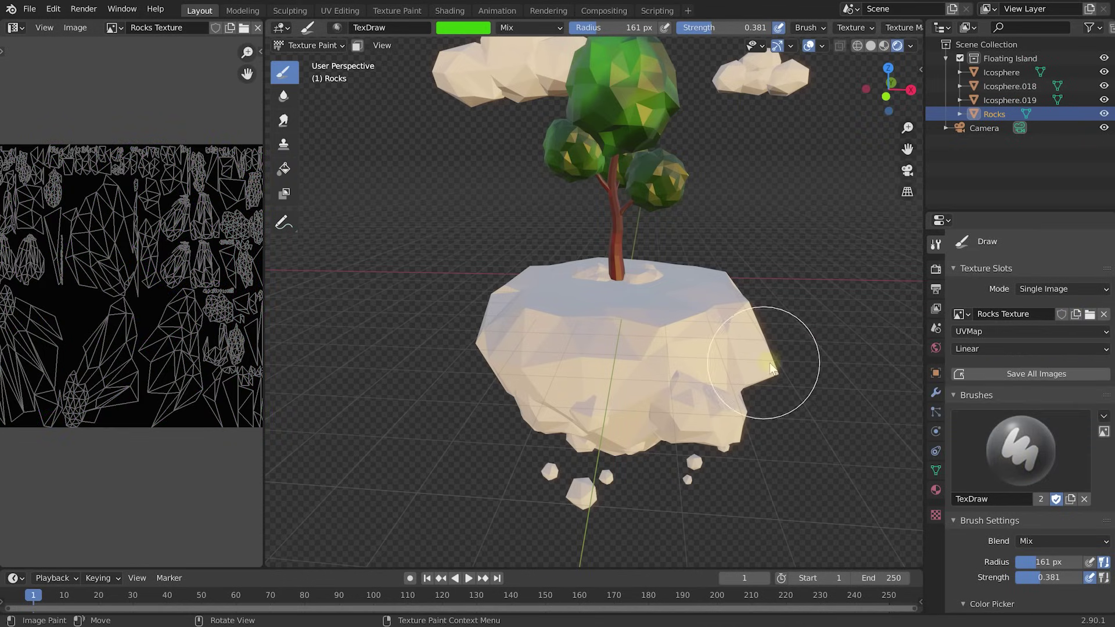
drag(742, 321, 515, 399)
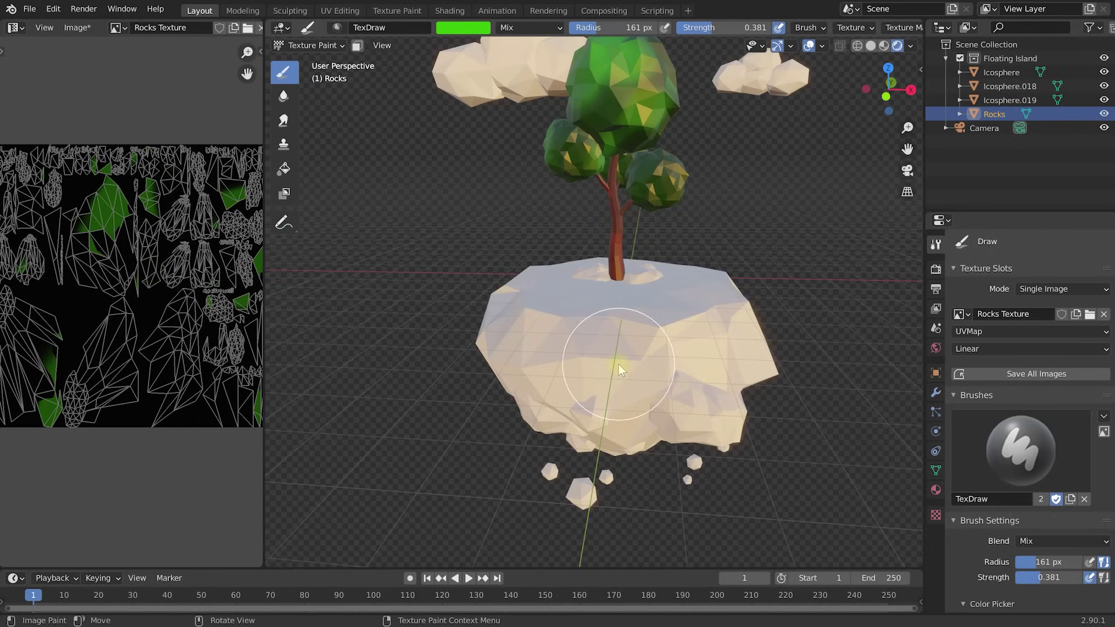
Step: Add a new material to the Rocks object and name it "Rocks Material"
click(936, 490)
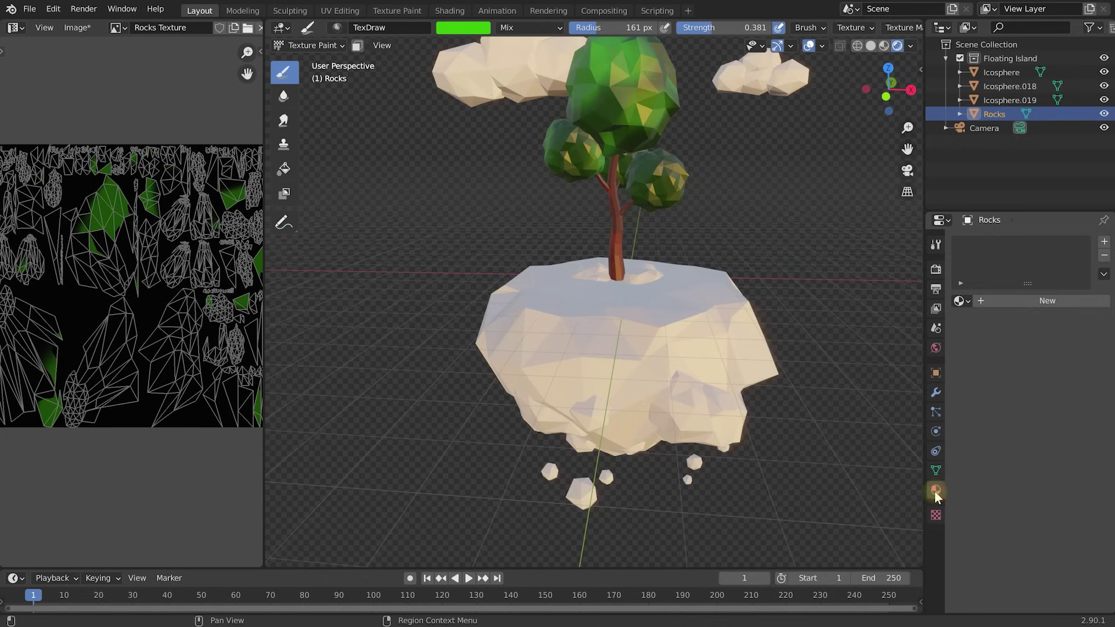
click(1015, 305)
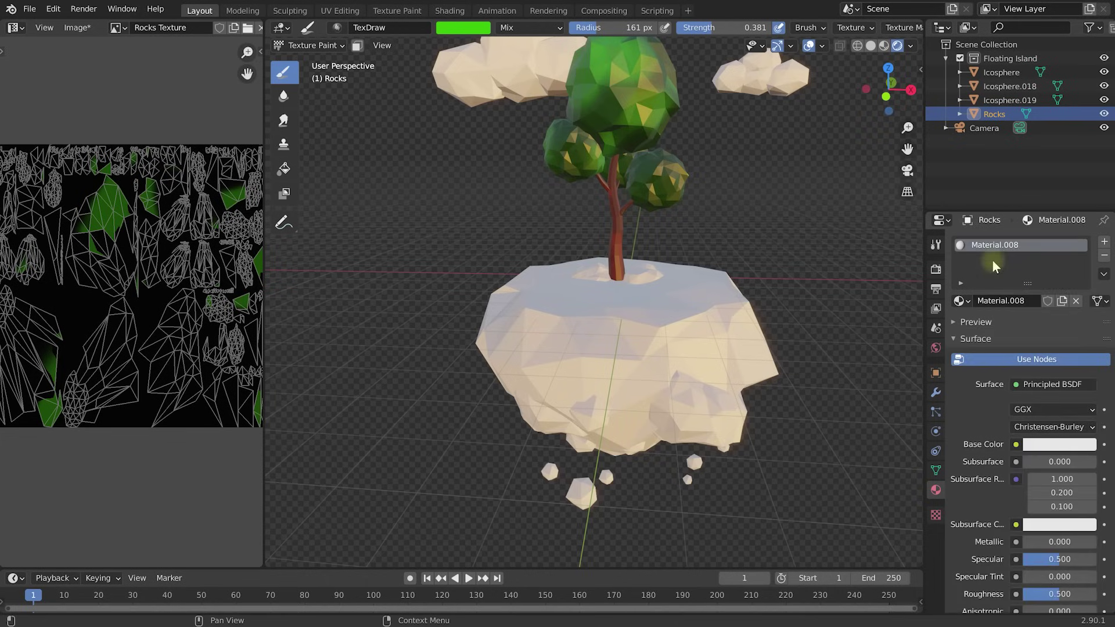
double_click(993, 245)
text(Rocks Ma)
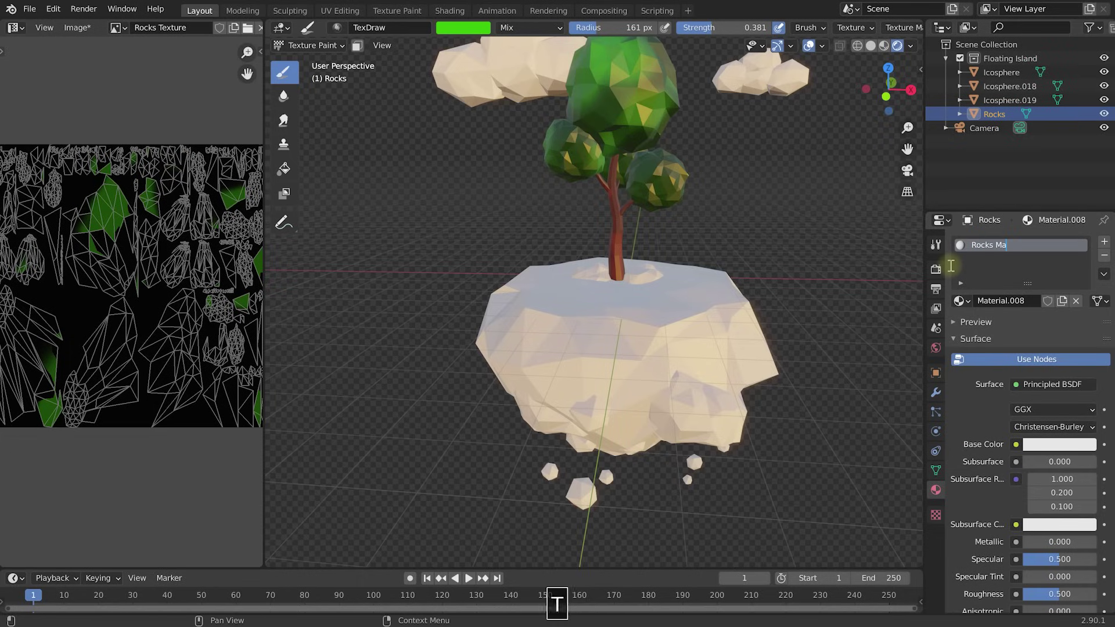
text(terial)
key(Return)
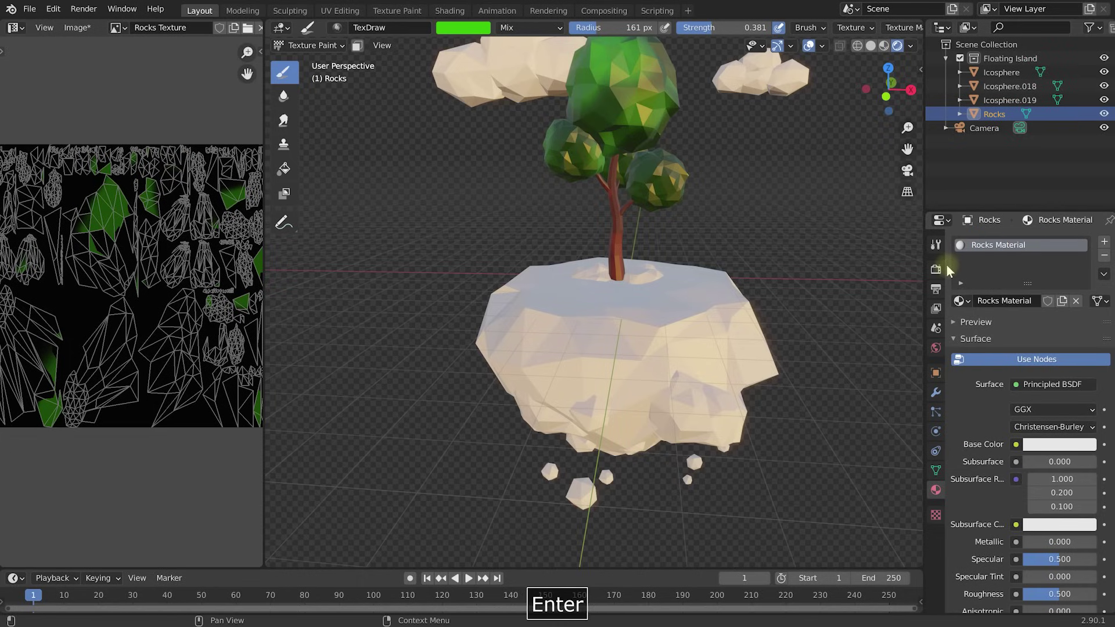
Step: Link the Base Color of Rocks Material to an Image Texture using "Rocks Texture", and return to the brush settings
click(1016, 445)
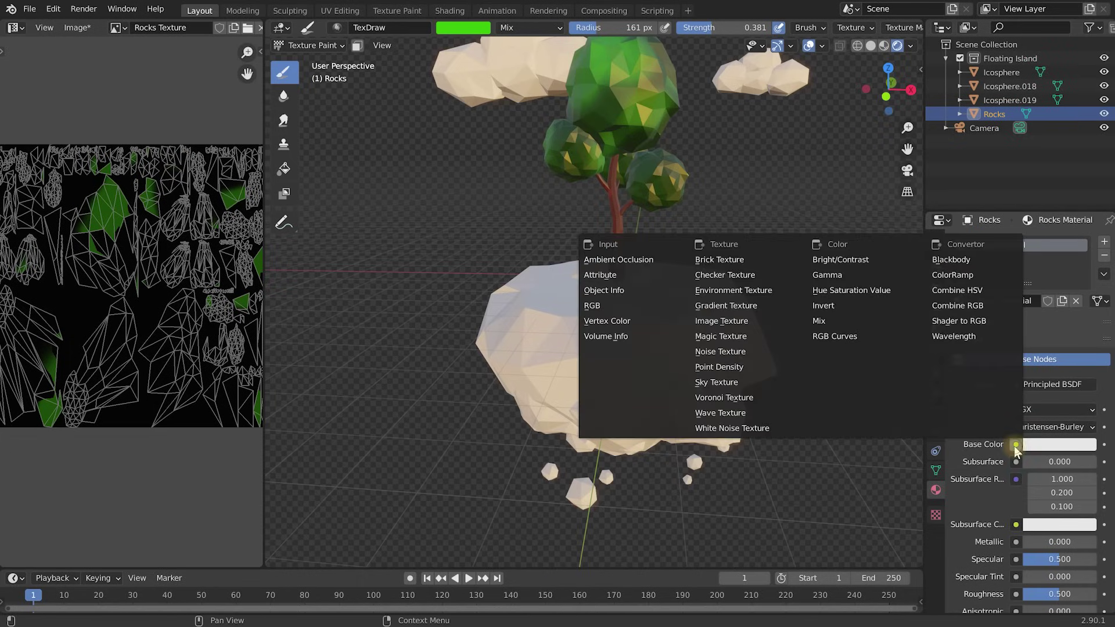
click(760, 325)
click(961, 462)
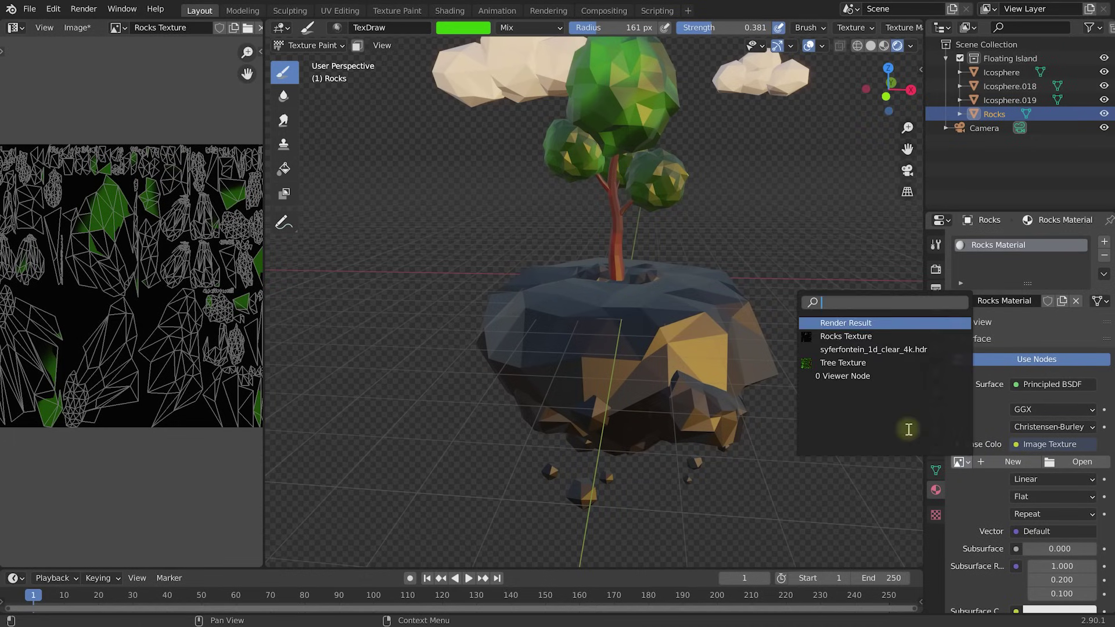
click(848, 336)
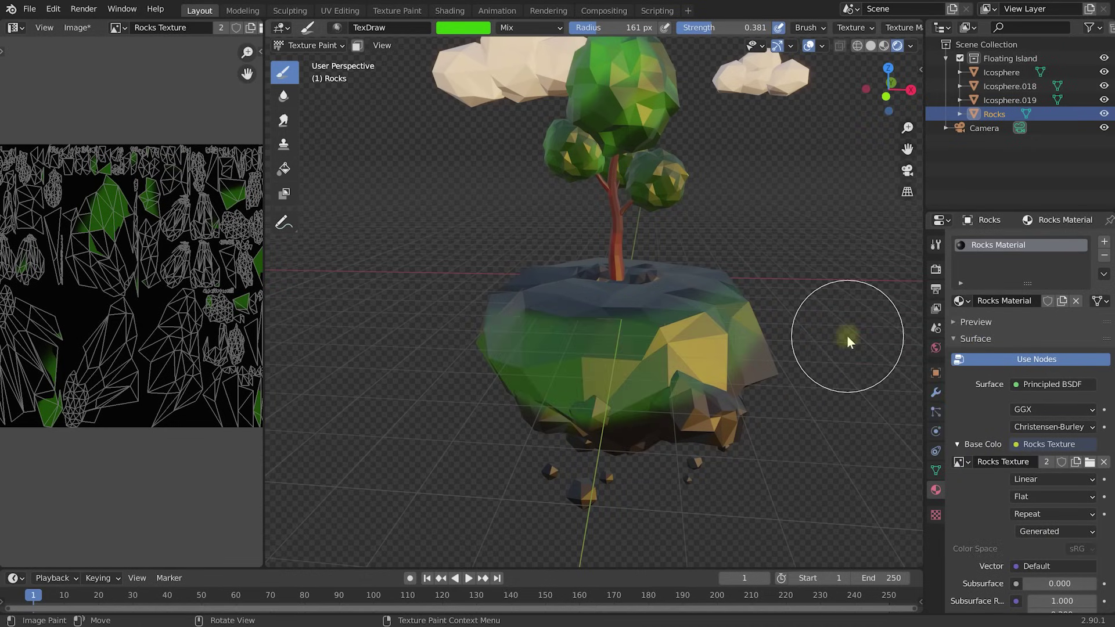
mouse_move(569, 372)
middle_down()
mouse_move(626, 377)
mouse_move(630, 350)
mouse_move(558, 357)
mouse_move(575, 367)
middle_up()
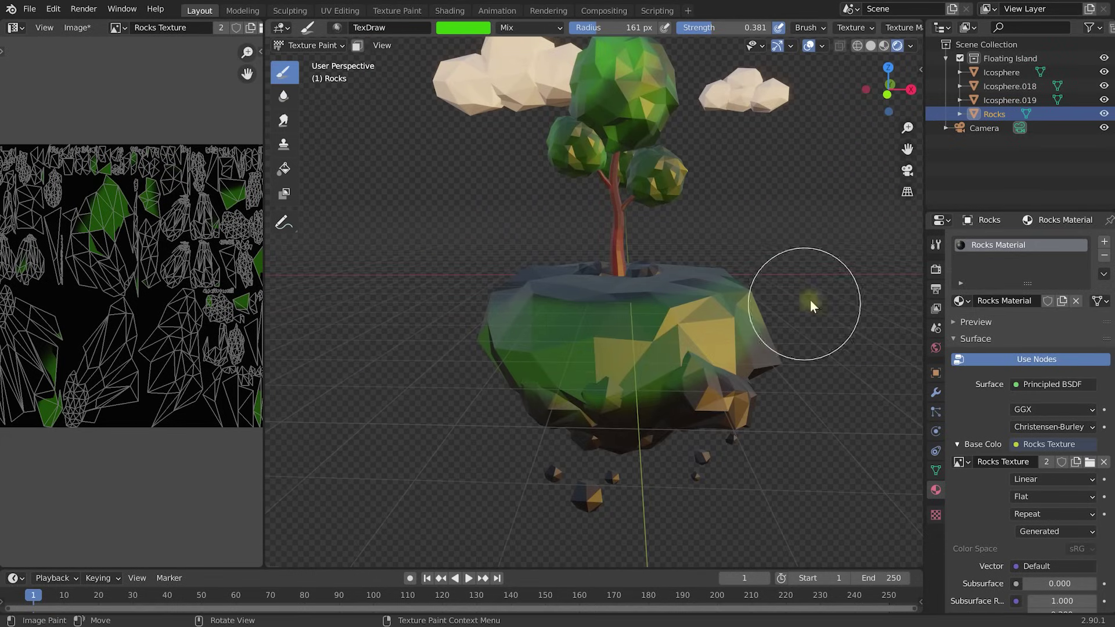
click(935, 246)
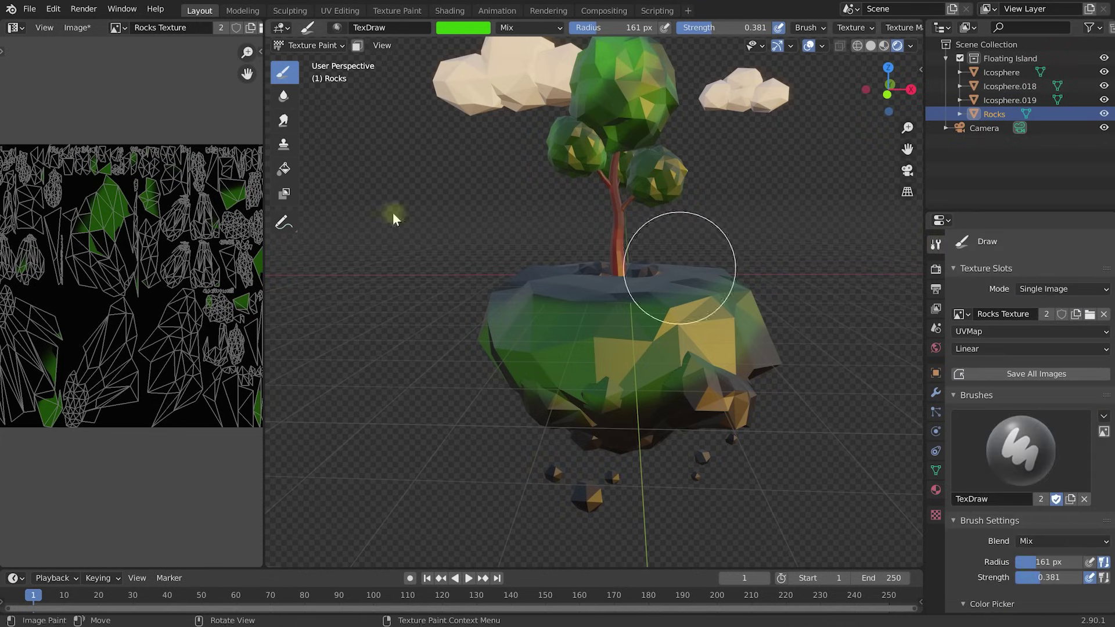
Step: Fill the whole Rocks object with a nearly neutral dark grey using the Fill tool at strength 1.000
click(283, 174)
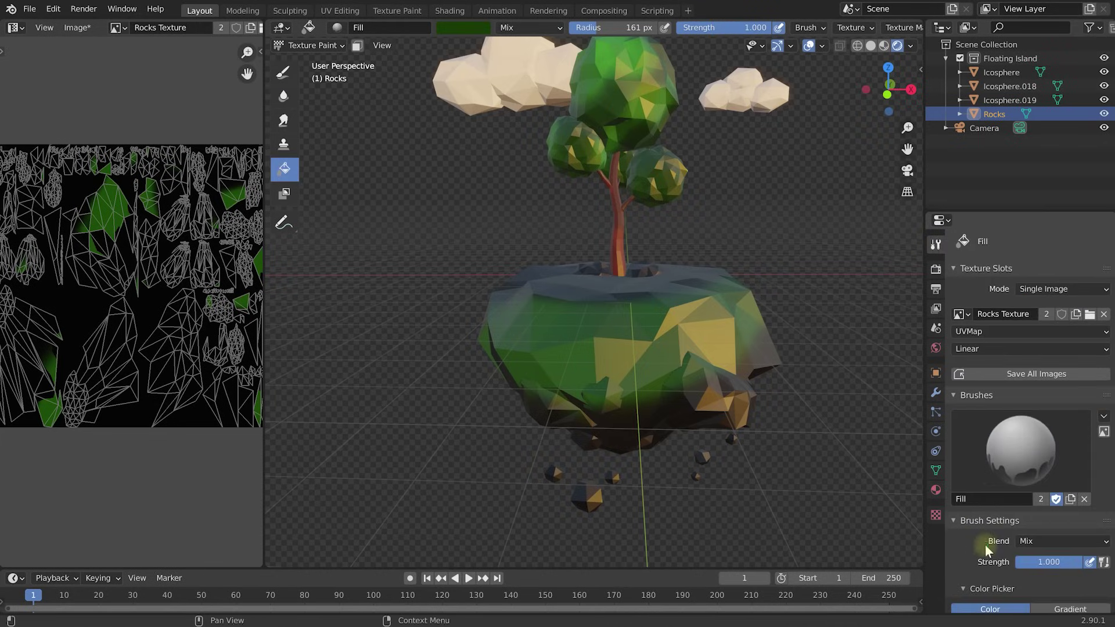
scroll(985, 545, down, 5)
mouse_move(1018, 439)
mouse_down()
mouse_move(1040, 430)
mouse_move(1105, 463)
mouse_up()
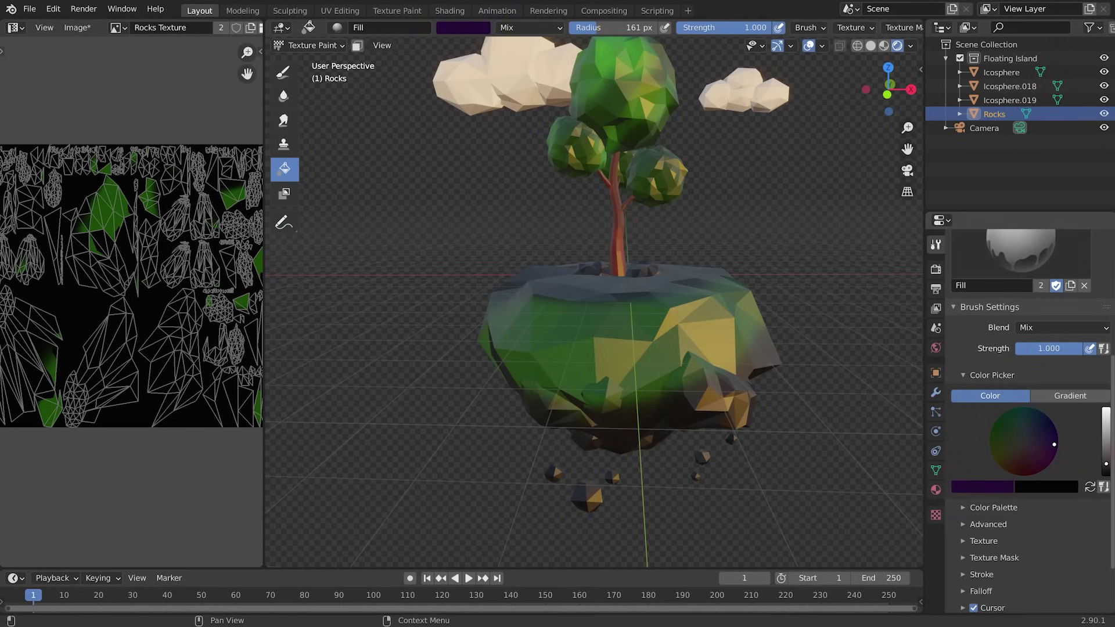
click(1033, 423)
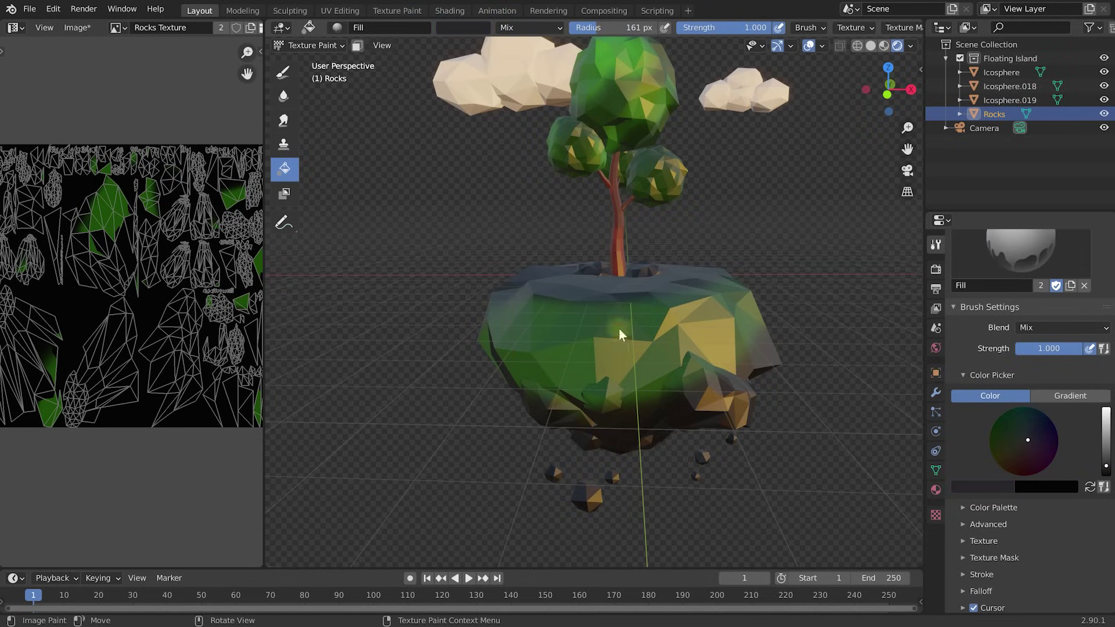
click(618, 328)
Step: Switch to the Draw brush, choose a slightly lighter dark grey and set the brush radius to 67 px
mouse_move(618, 343)
middle_down()
mouse_move(635, 350)
mouse_move(624, 364)
mouse_move(635, 374)
middle_up()
click(292, 75)
click(1023, 451)
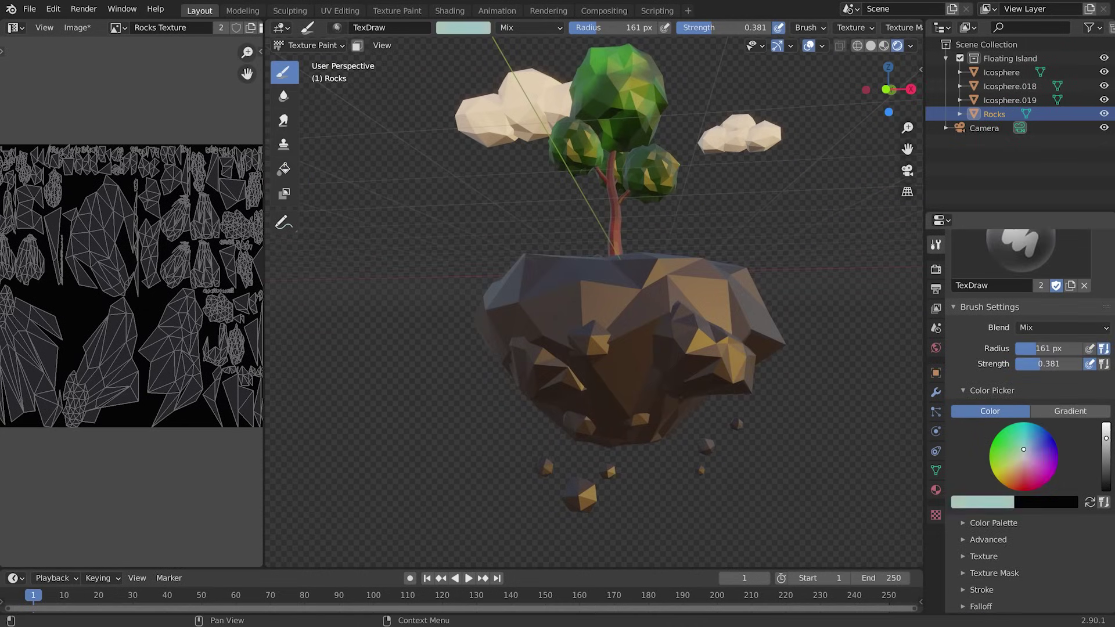
drag(1106, 438, 1106, 473)
middle_drag(567, 318, 642, 316)
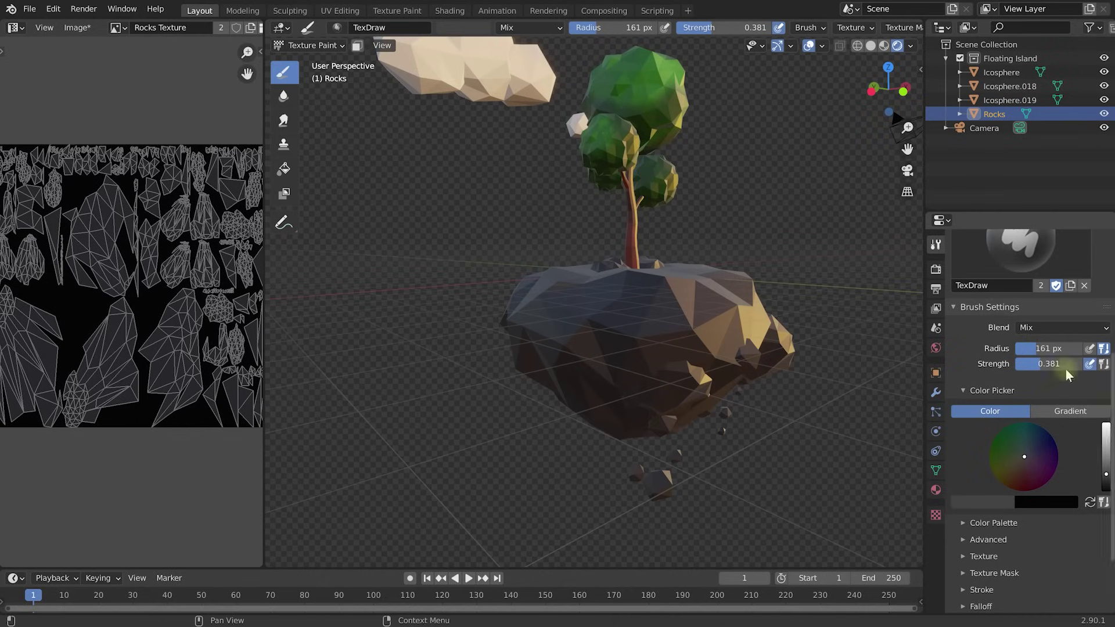
drag(1039, 348, 1021, 348)
Step: Brush soft grey shade variations over the faces on all sides of the island's rock
middle_drag(621, 368, 683, 324)
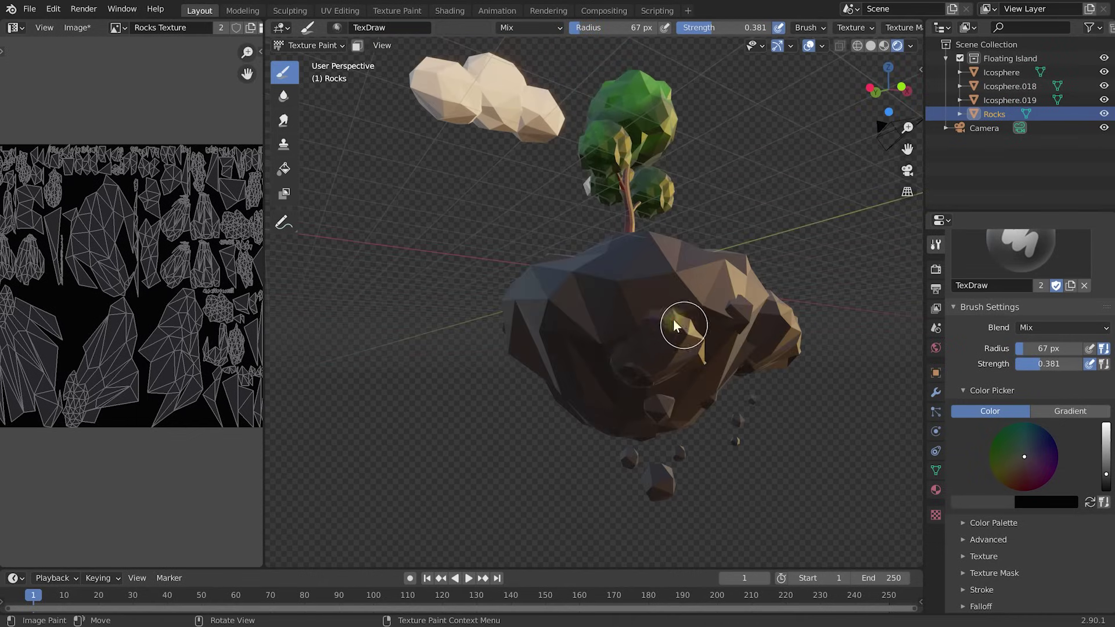
mouse_move(632, 344)
mouse_down()
mouse_move(667, 306)
mouse_move(690, 321)
mouse_move(691, 367)
mouse_move(748, 355)
mouse_move(738, 308)
mouse_up()
middle_drag(748, 319, 635, 398)
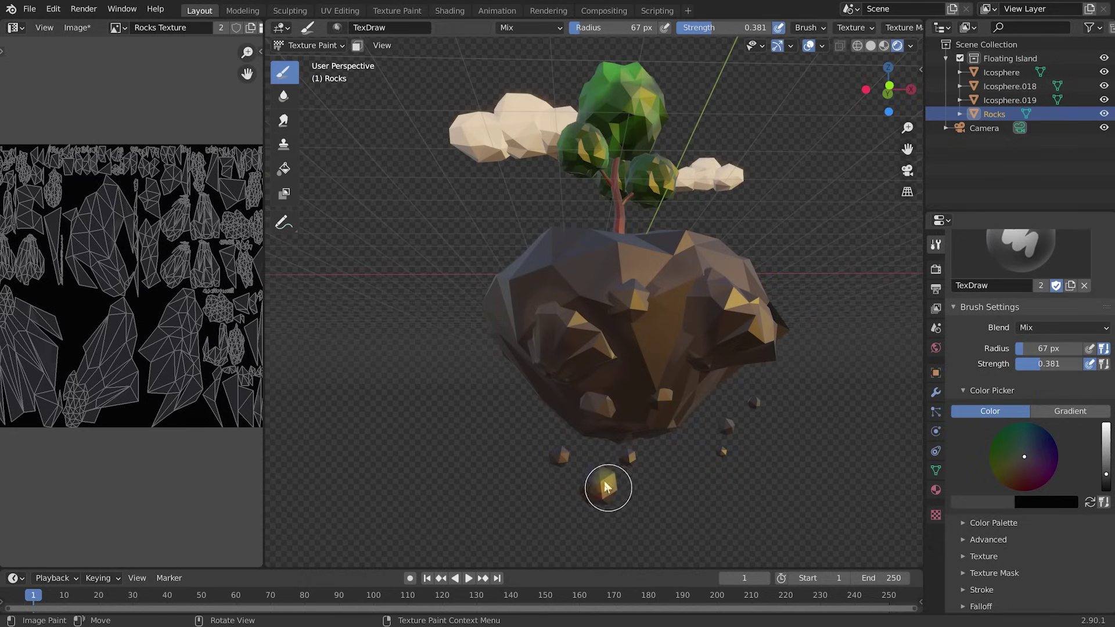
middle_drag(778, 368, 570, 380)
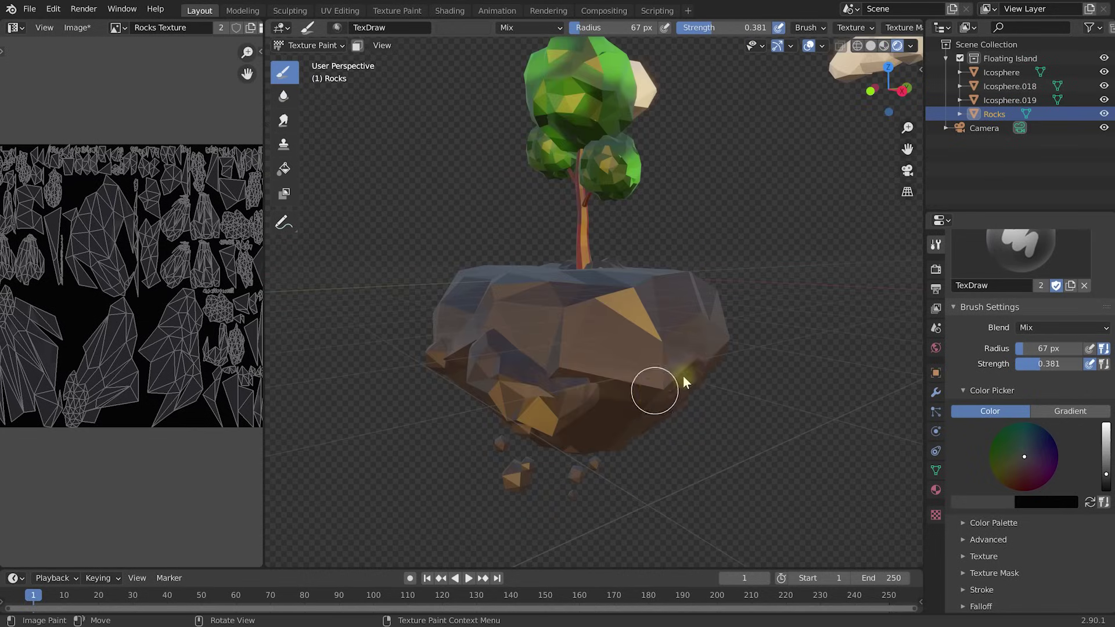
middle_drag(729, 363, 556, 374)
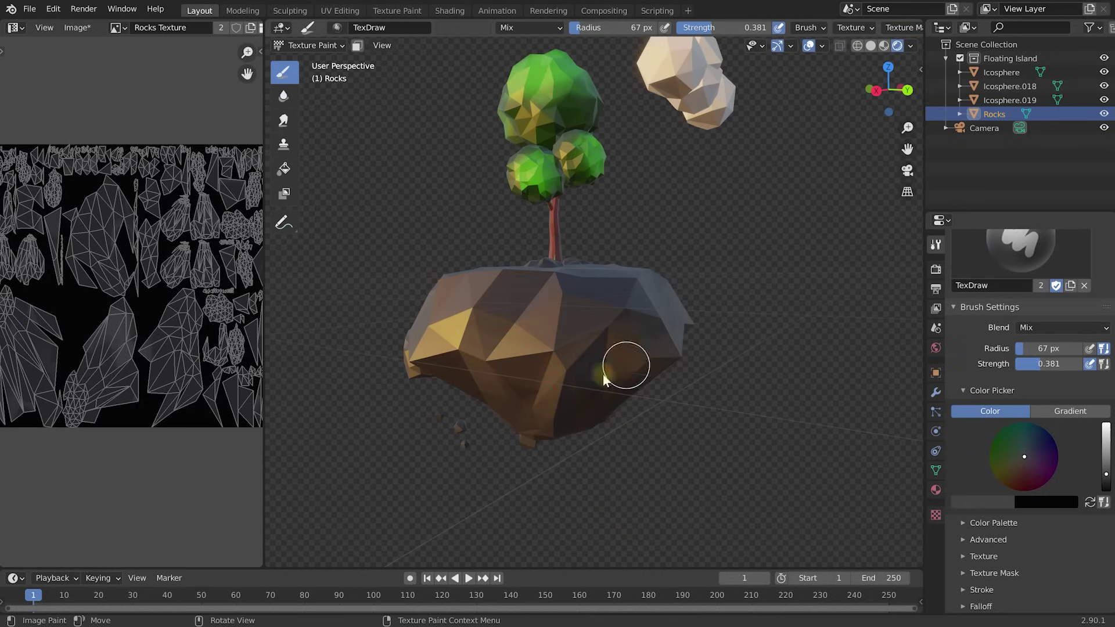
mouse_move(509, 452)
middle_down()
mouse_move(552, 377)
mouse_move(498, 353)
middle_up()
middle_drag(443, 328, 622, 409)
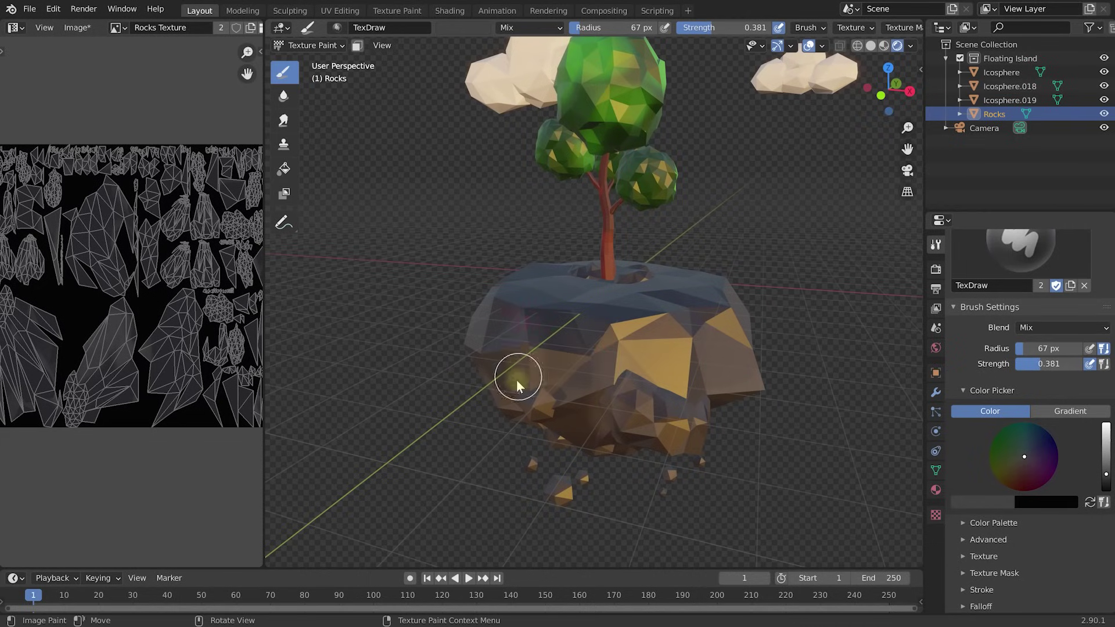
middle_drag(509, 345, 612, 371)
Step: In Edit Mode, select all linked faces of the two small rocks at the base of the tree trunk
mouse_move(640, 301)
middle_down()
mouse_move(692, 292)
mouse_move(705, 325)
mouse_move(650, 319)
middle_up()
scroll(692, 292, up, 3)
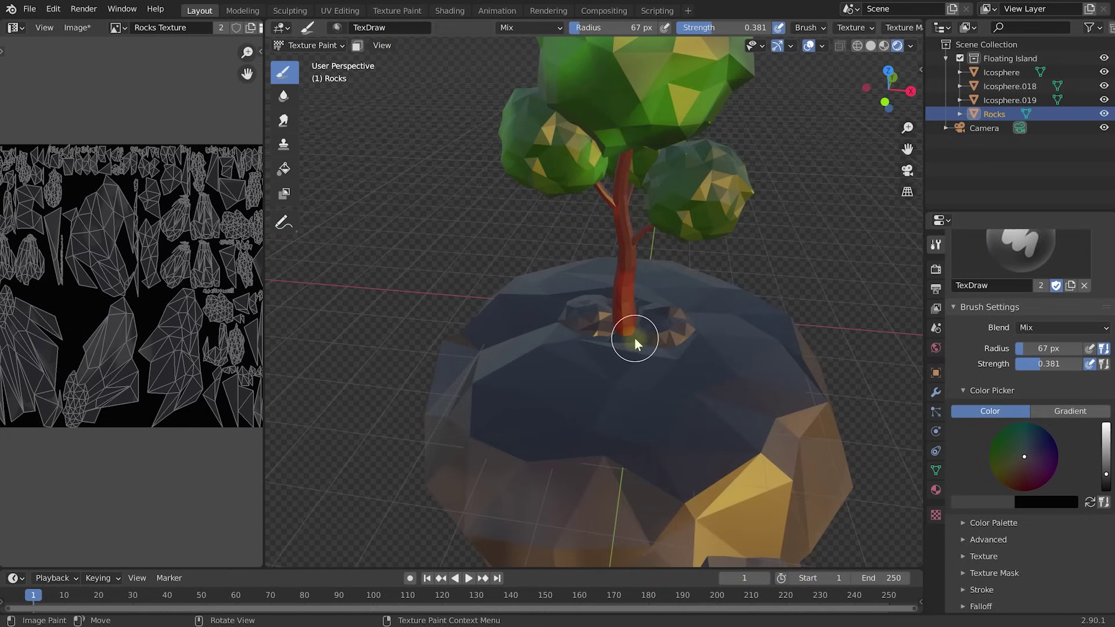
key(ctrl+Tab)
click(737, 339)
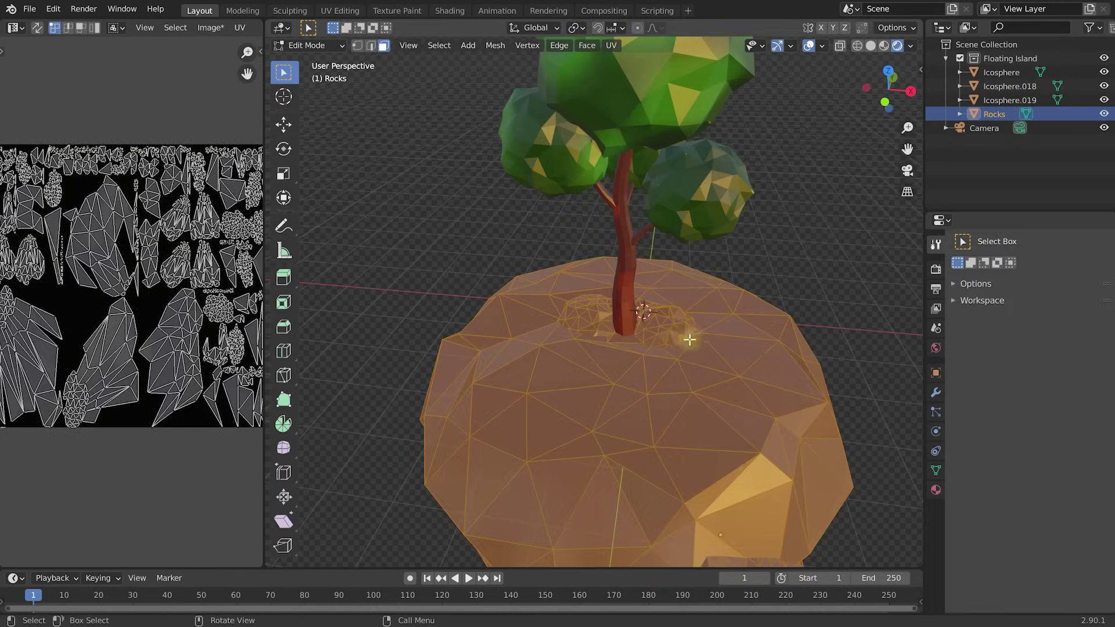
click(668, 324)
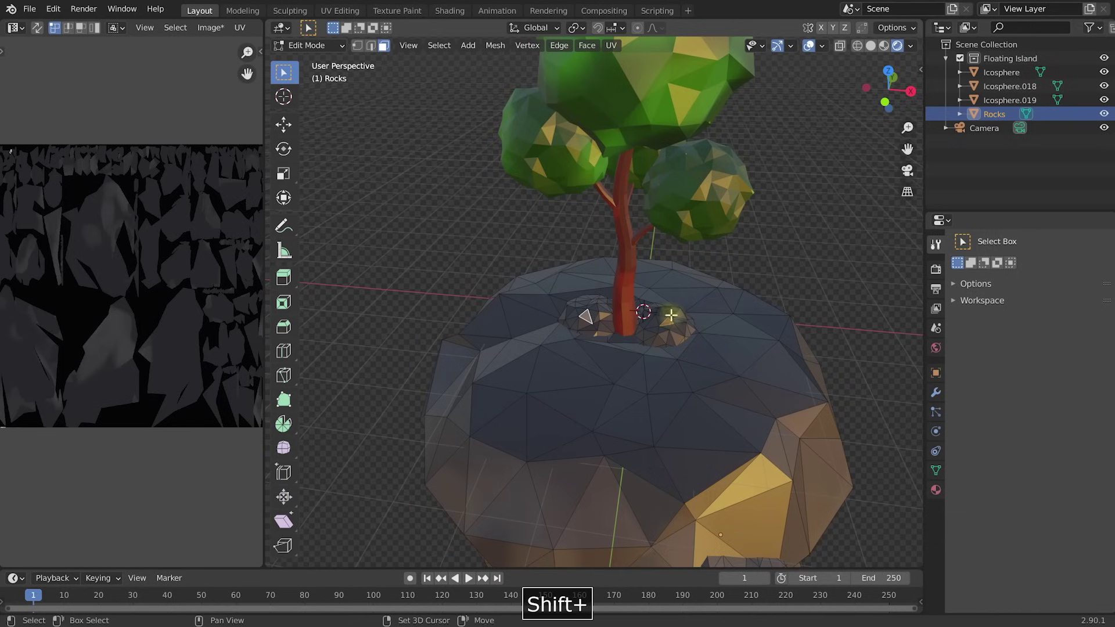
key(ctrl+l)
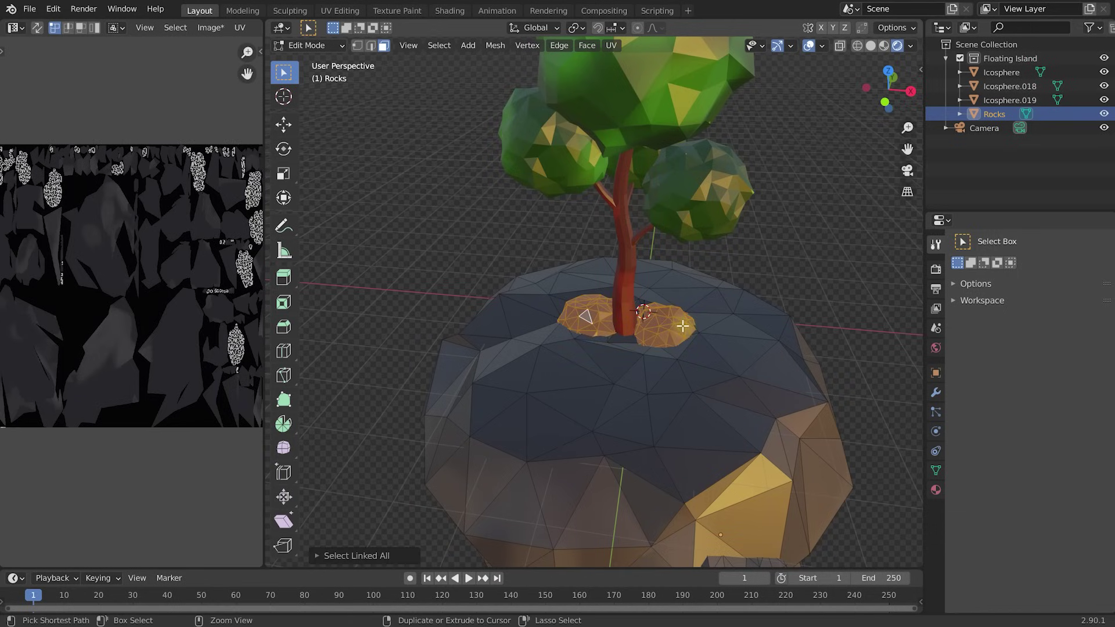
Step: Return to Texture Paint mode, choose a lighter brownish-grey brush colour and set the strength to 0.914
key(ctrl+Tab)
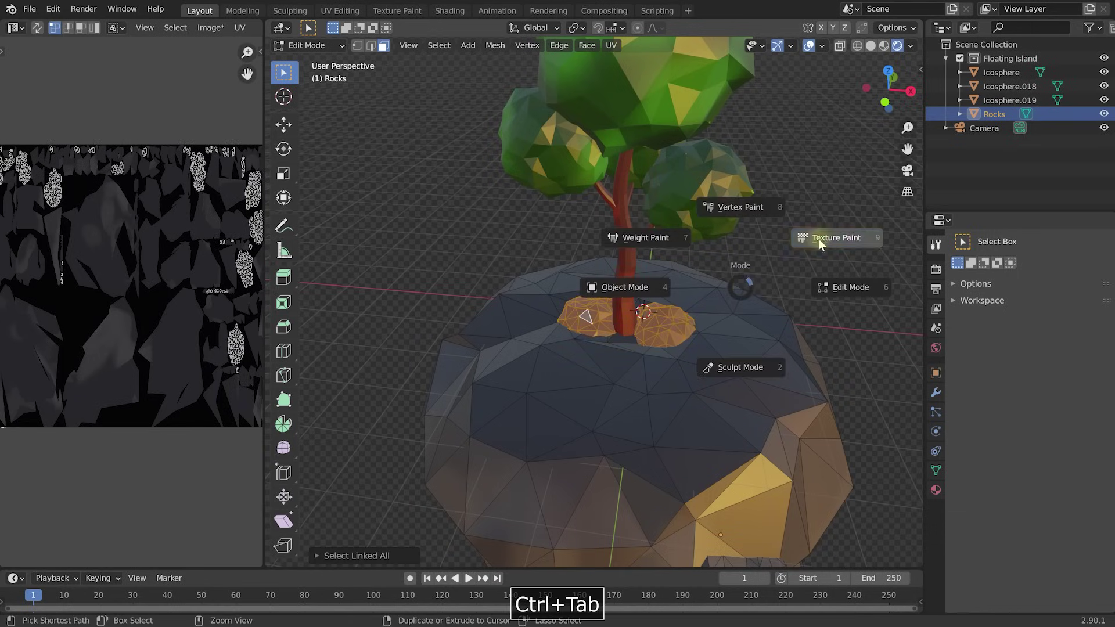
click(822, 238)
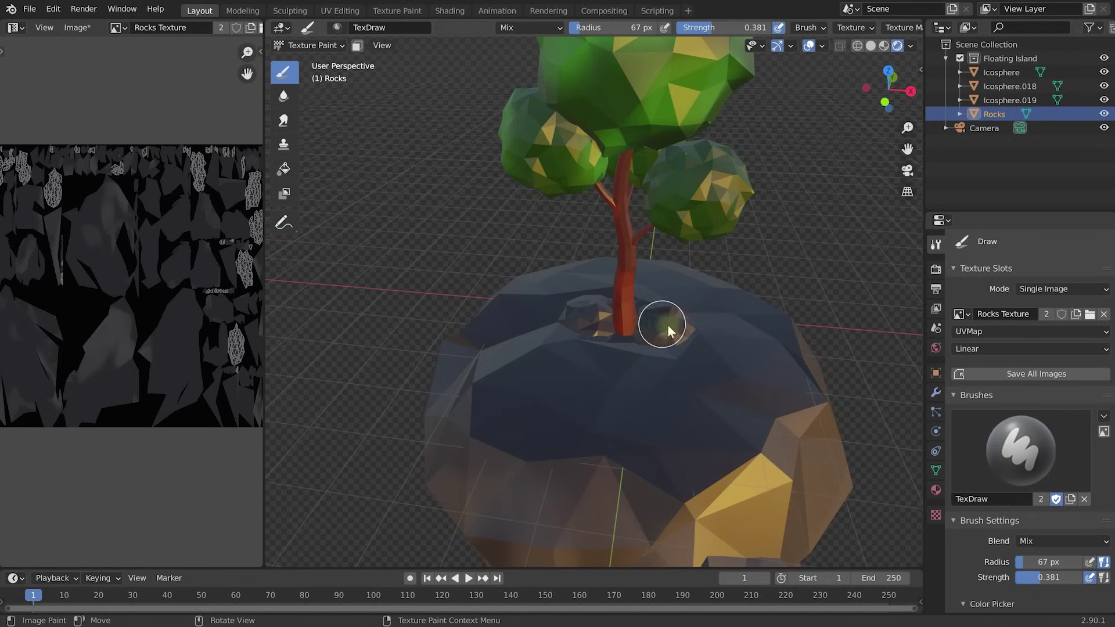
scroll(987, 529, down, 5)
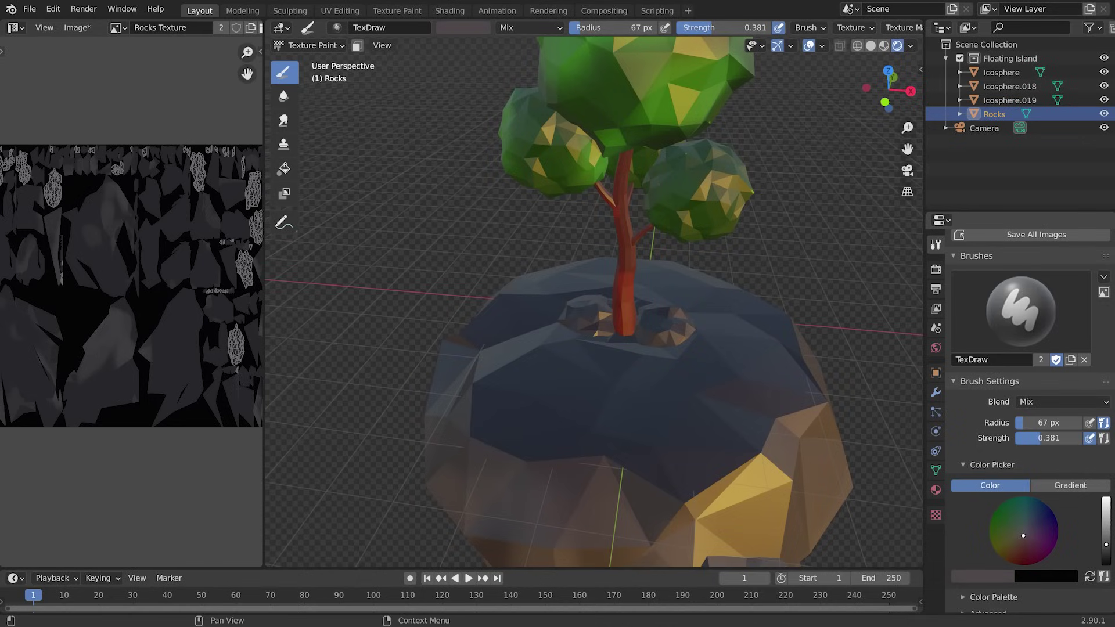
drag(1040, 438, 1046, 438)
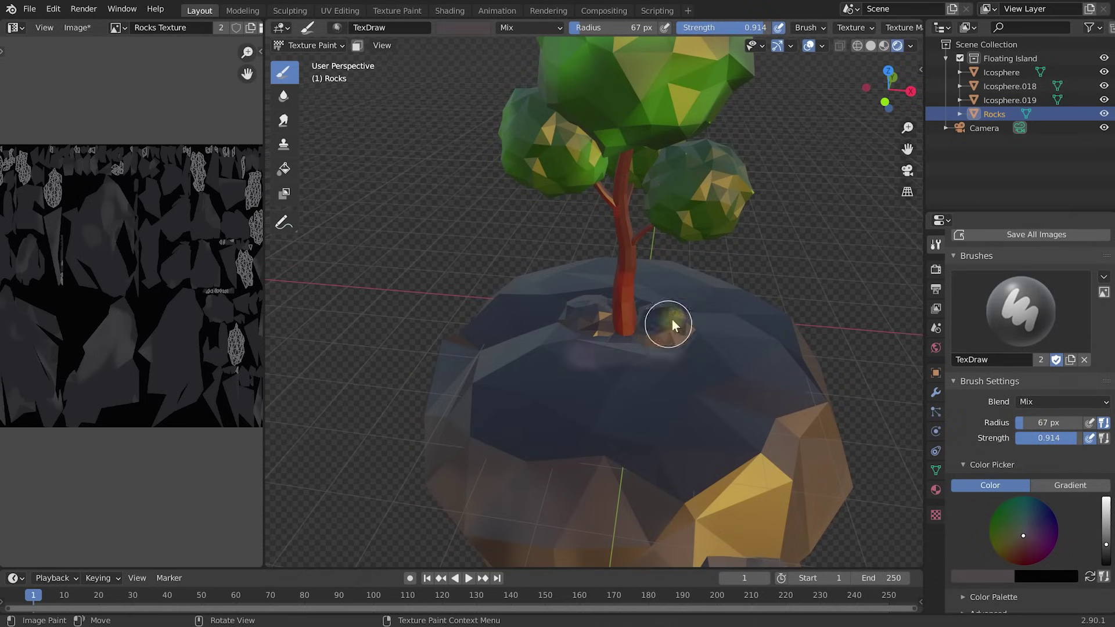
Step: Try brushing over the two small rocks without a mask, and undo the strokes
drag(690, 321, 585, 323)
drag(623, 374, 686, 353)
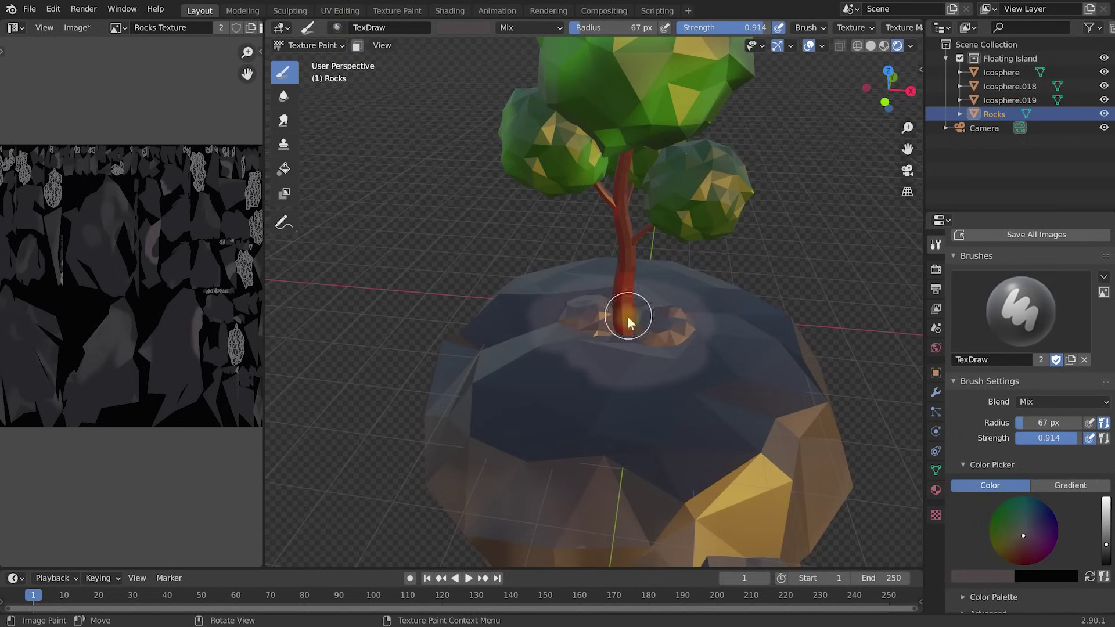
key(ctrl+z)
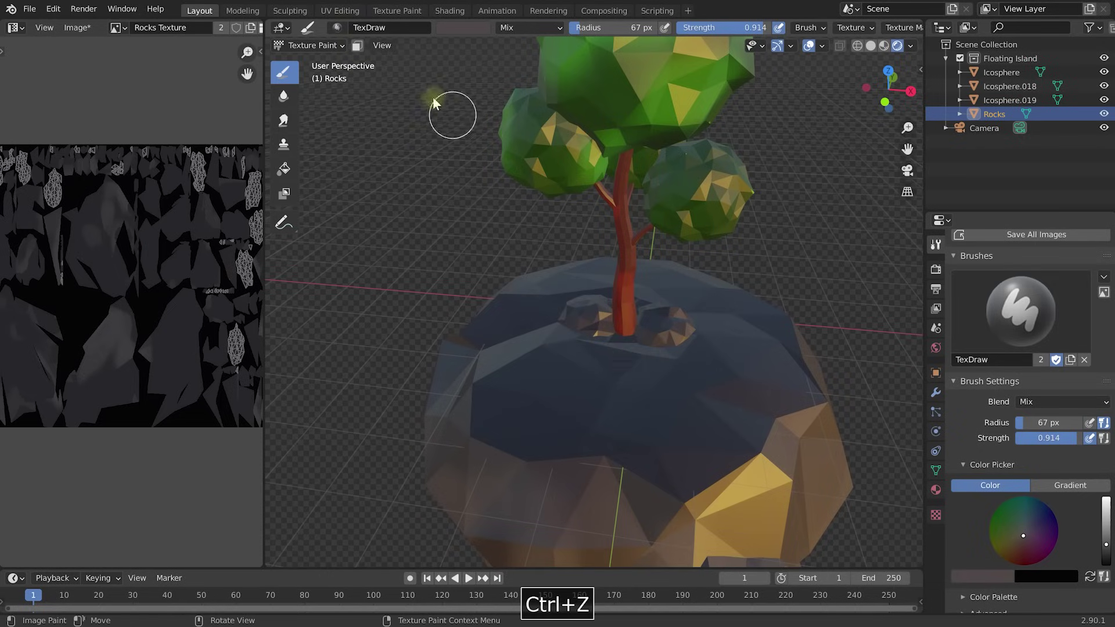
Step: Enable the face selection paint mask and brush the two small rocks beside the trunk brownish grey
click(357, 46)
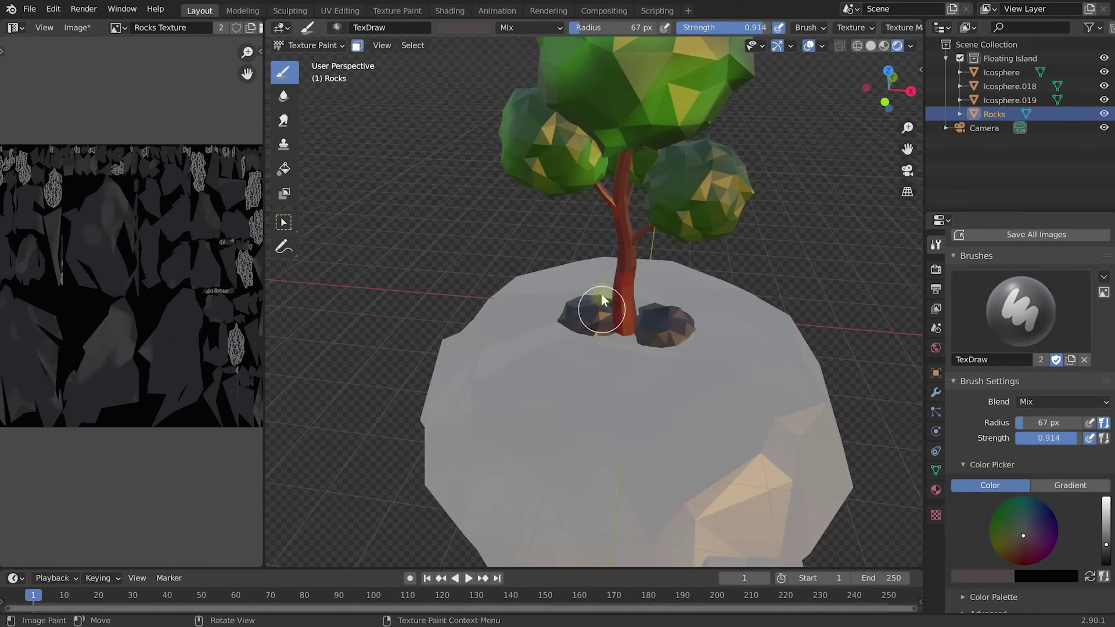
mouse_move(625, 371)
middle_down()
mouse_move(639, 390)
mouse_move(694, 346)
mouse_move(598, 350)
middle_up()
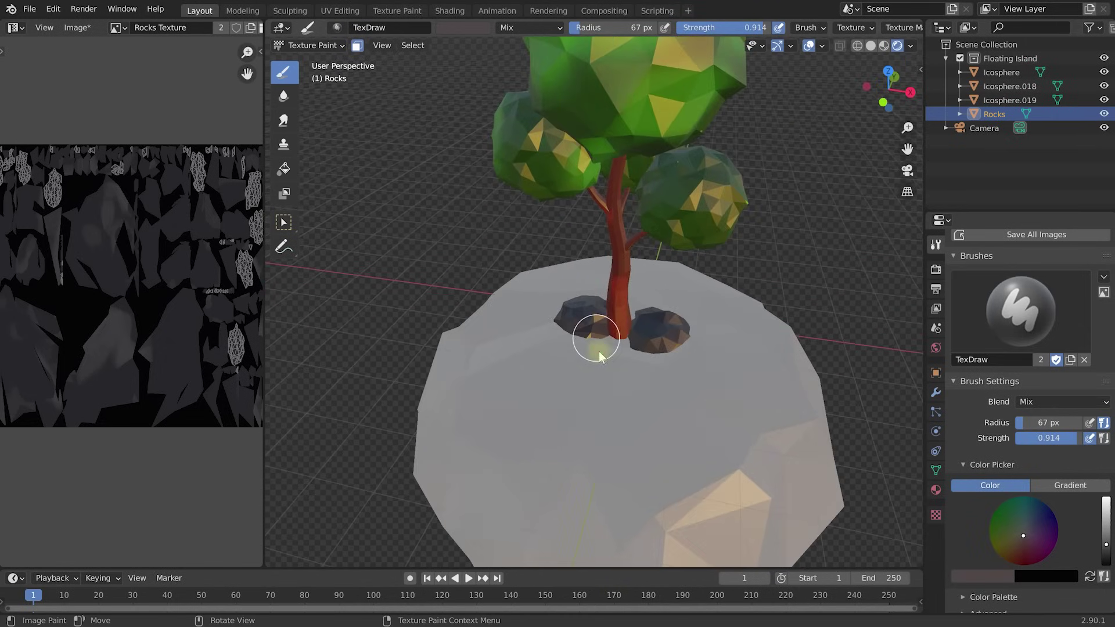
mouse_move(554, 306)
mouse_down()
mouse_move(581, 324)
mouse_move(641, 345)
mouse_up()
mouse_move(603, 341)
middle_down()
mouse_move(667, 353)
mouse_move(618, 290)
mouse_move(653, 256)
mouse_move(709, 260)
mouse_move(552, 273)
mouse_move(685, 307)
mouse_move(610, 302)
middle_up()
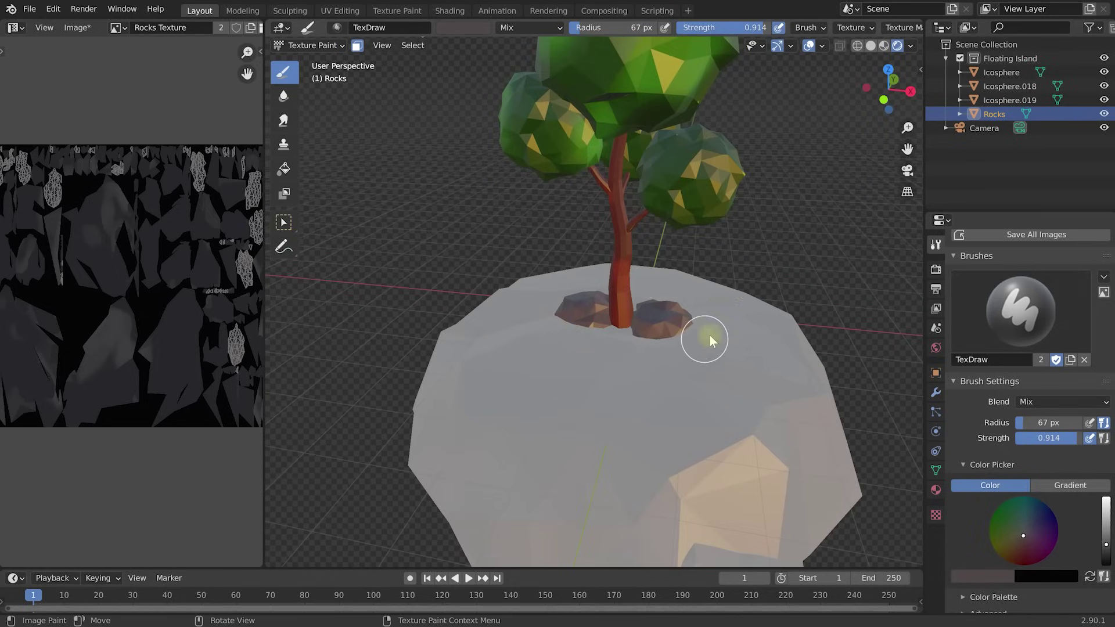
Step: Leave Texture Paint mode, select the large cloud and unwrap it in Edit Mode with Smart UV Project
key(ctrl+Tab)
click(572, 335)
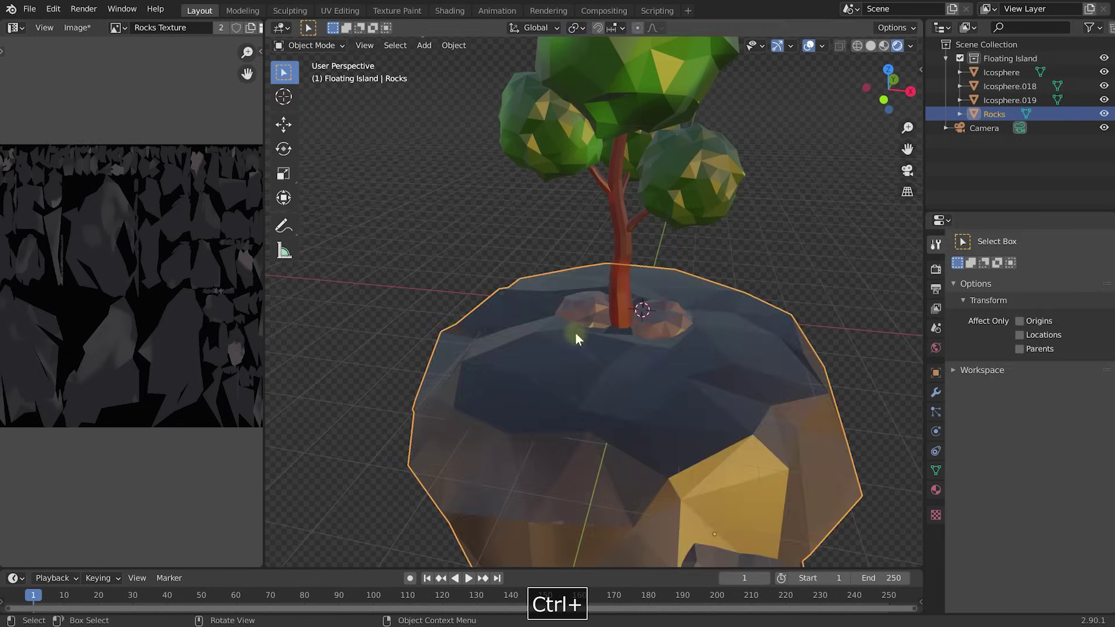
scroll(746, 280, down, 5)
click(746, 280)
middle_drag(747, 280, 577, 298)
click(577, 297)
key(ctrl+Tab)
click(683, 298)
key(u)
click(638, 92)
click(642, 205)
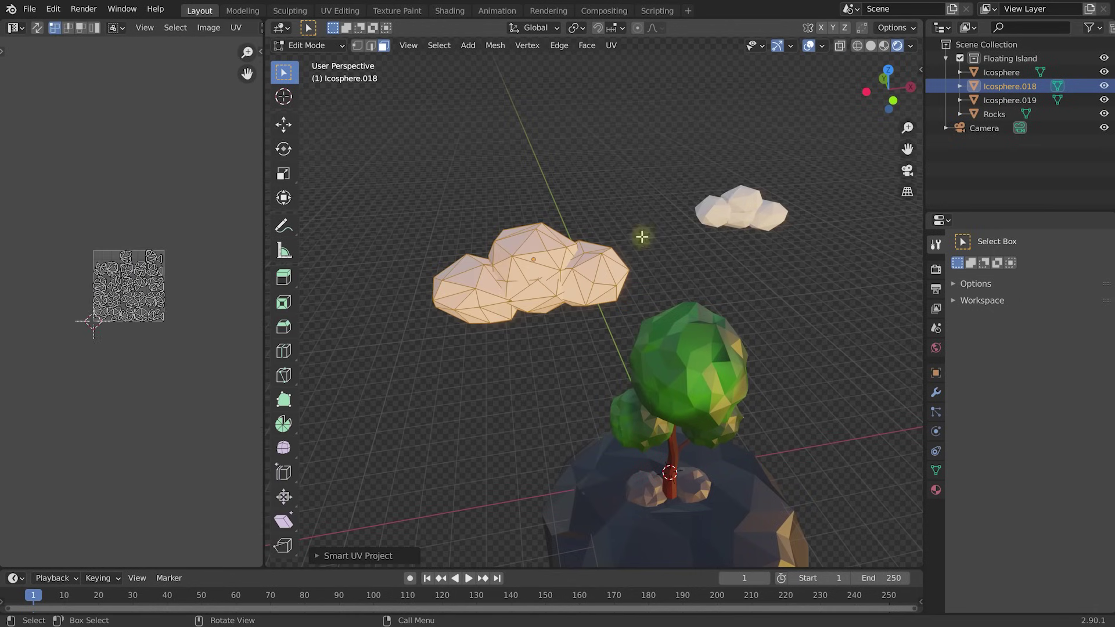
Step: Put the large cloud in Texture Paint mode and create a paint image named "Clouds Texture"
key(ctrl+Tab)
click(736, 190)
click(1070, 313)
click(1012, 338)
text(Clouds Texture)
key(Return)
click(1004, 462)
Step: Replace the large cloud's shared material with a new one named "Clouds Material"
click(935, 490)
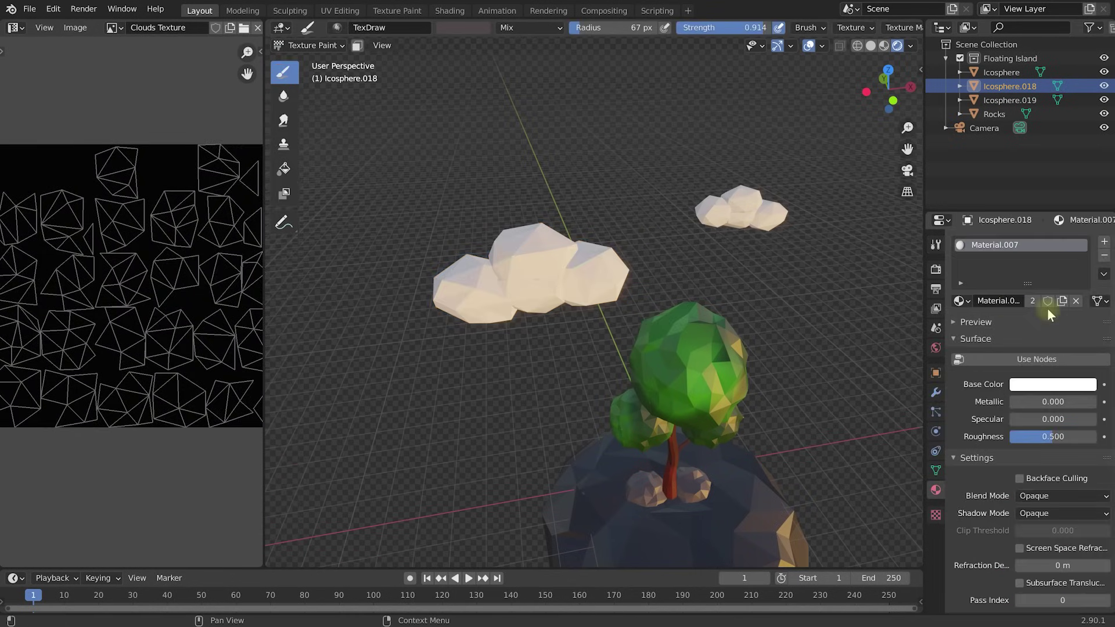
click(1075, 300)
click(1000, 301)
double_click(1000, 301)
text(Clouds Material)
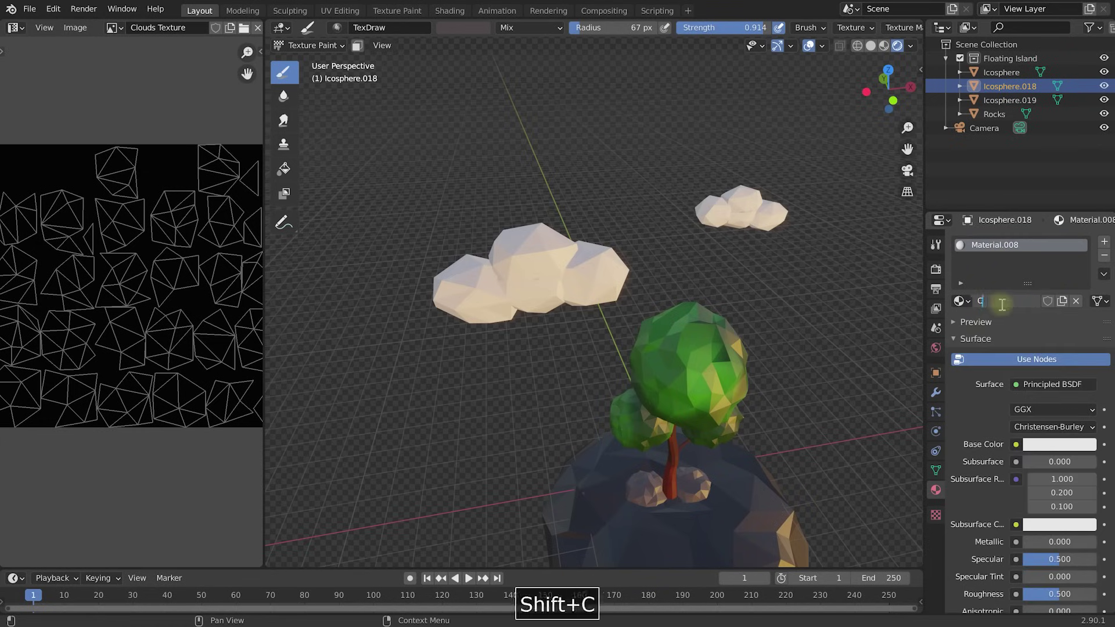
key(Return)
Step: Link the Base Color of Clouds Material to an Image Texture using "Clouds Texture"
click(1015, 444)
click(705, 336)
click(963, 464)
click(869, 325)
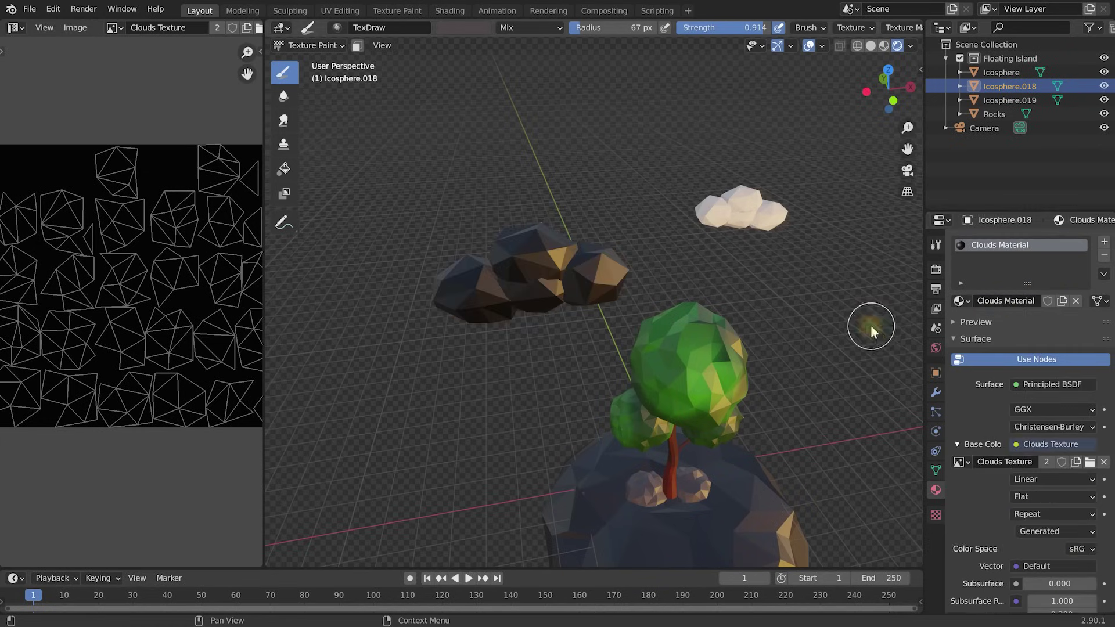
Step: Fill the large cloud with off-white using the Fill tool
click(934, 246)
click(284, 169)
scroll(1028, 406, down, 8)
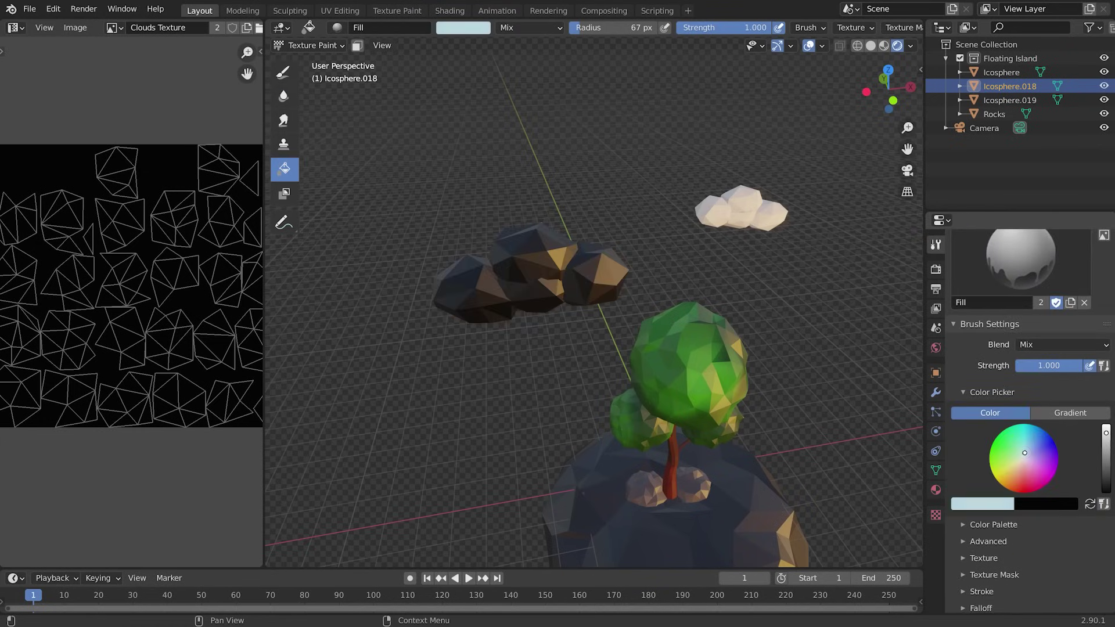
click(556, 277)
Step: Switch to the Draw brush, choose a pale cyan and brush tinted patches over the large cloud
click(283, 72)
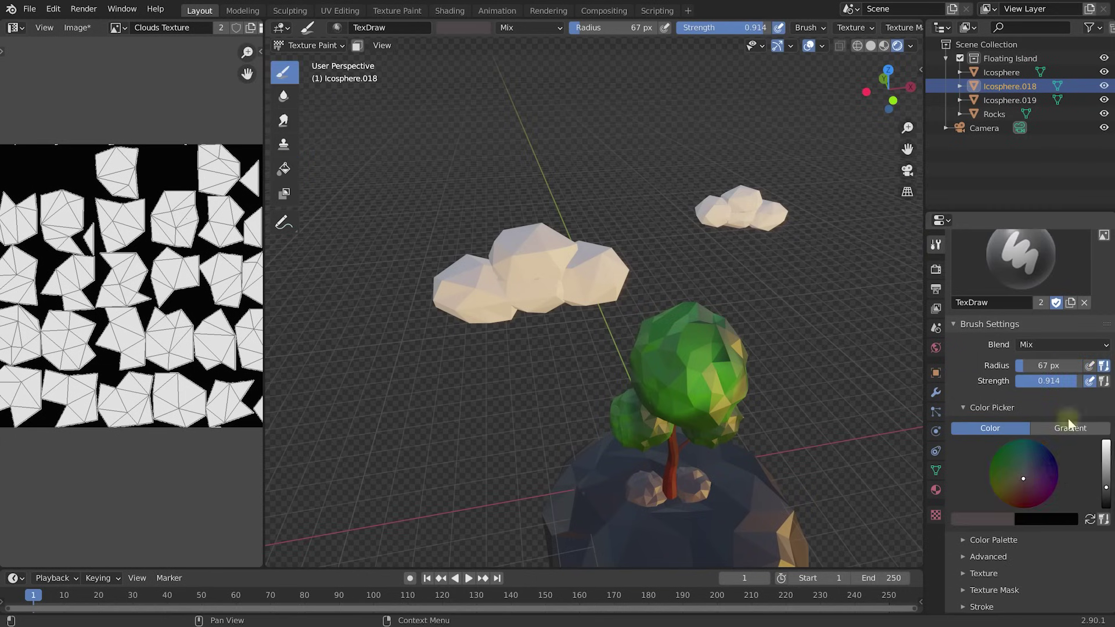
drag(1106, 487, 1106, 445)
scroll(554, 283, up, 3)
middle_drag(440, 266, 506, 265)
middle_drag(584, 237, 620, 267)
scroll(603, 256, up, 2)
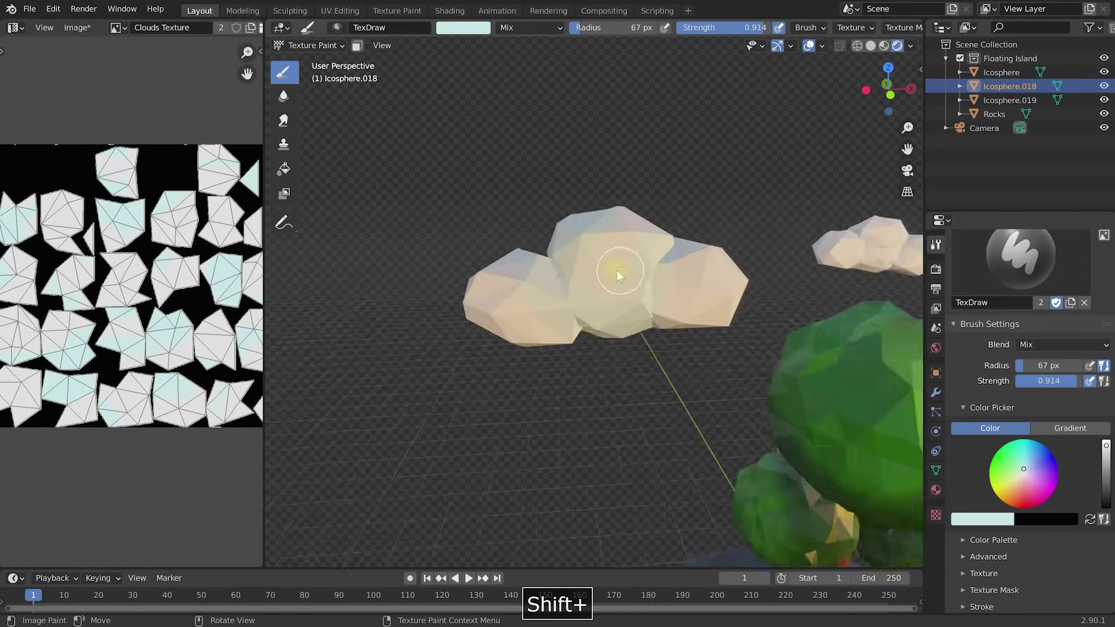
Step: Undo the last stroke and paint a black smiley face on the large cloud's centre at brush strength 1.000
scroll(620, 267, up, 2)
key(ctrl+z)
drag(1019, 382, 1074, 382)
scroll(605, 246, up, 4)
mouse_move(551, 253)
mouse_down()
mouse_move(646, 288)
mouse_move(727, 221)
mouse_up()
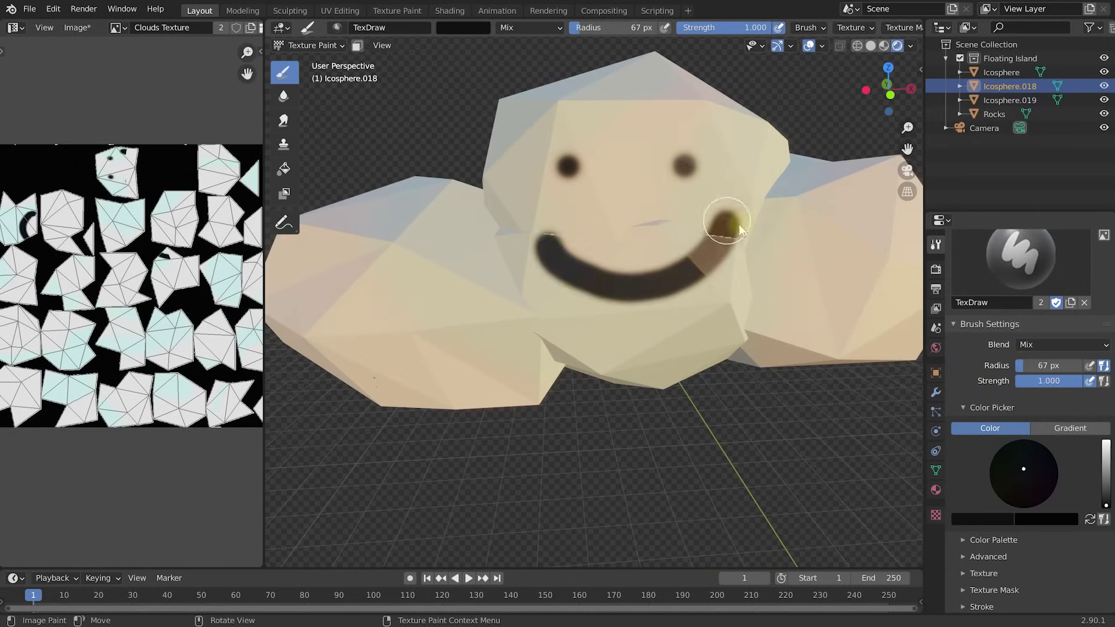
Step: Return to Object Mode, select the small cloud and assign Clouds Material to it
scroll(649, 255, down, 6)
key(ctrl+Tab)
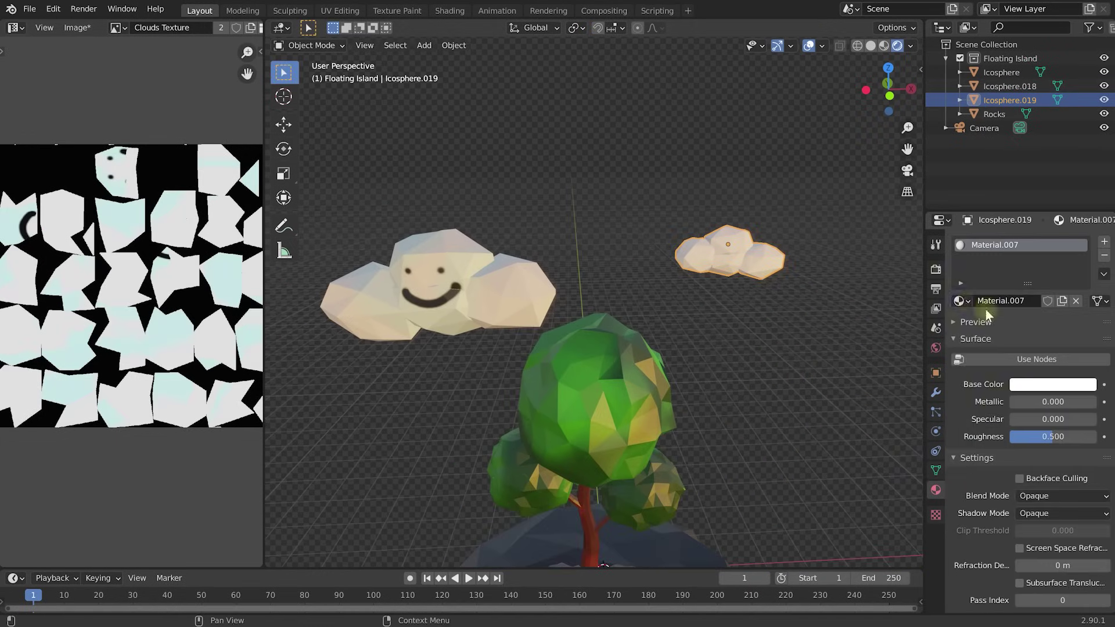
click(961, 300)
click(835, 316)
Step: Unwrap the small cloud in Edit Mode with Smart UV Project
key(ctrl+Tab)
click(848, 298)
key(u)
click(657, 209)
click(657, 209)
Step: Return to Object Mode and rotate the small cloud about 175 degrees around the global Z axis so its smiley face points forward
key(ctrl+Tab)
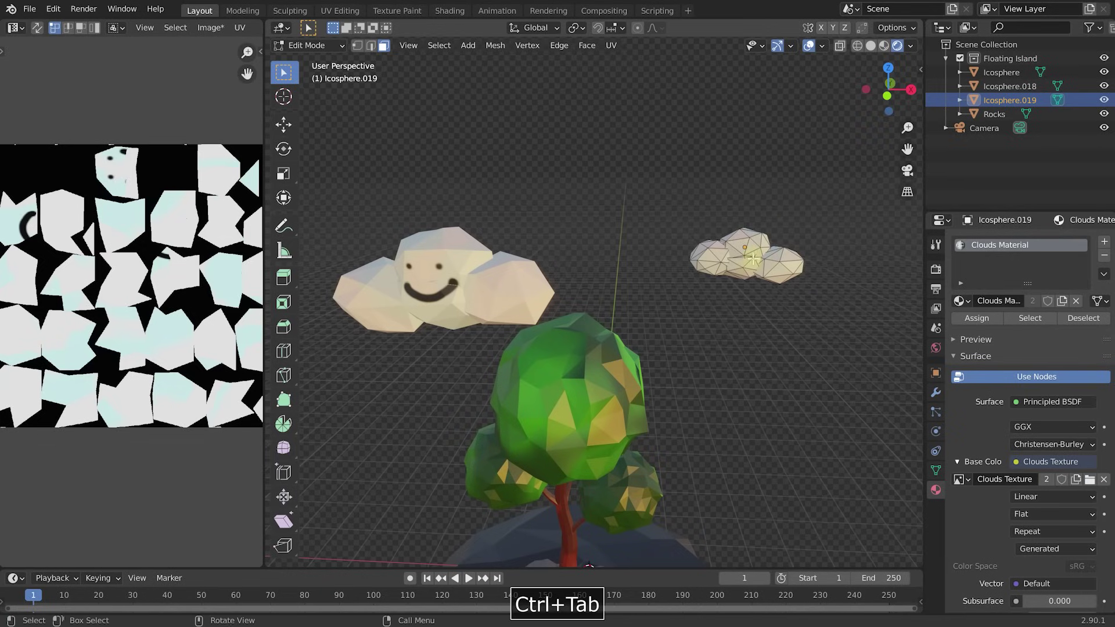
click(639, 257)
key(r)
key(z)
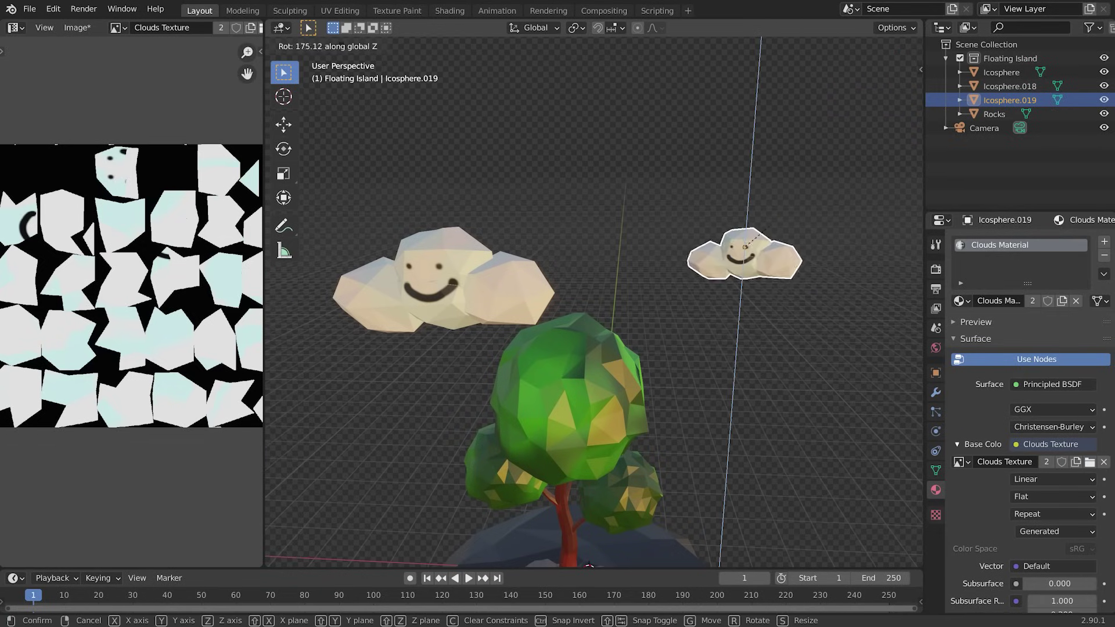
click(604, 302)
Step: Deselect the small cloud and join the image editor area into the 3D viewport so the viewport takes over its space
middle_drag(604, 302, 649, 233)
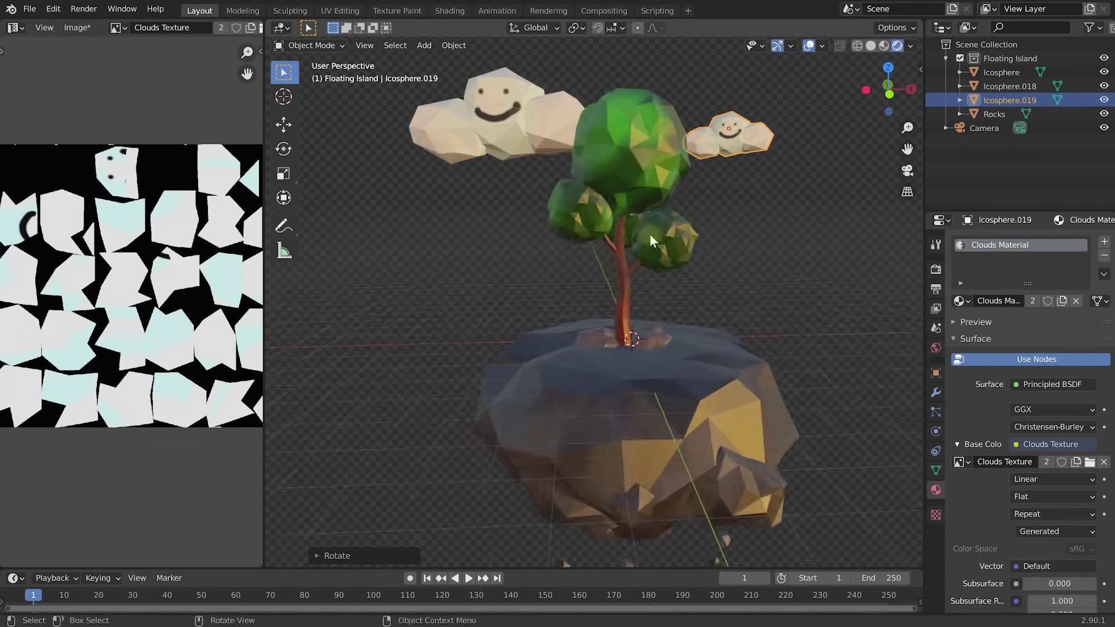
scroll(666, 277, down, 3)
click(705, 288)
right_click(262, 232)
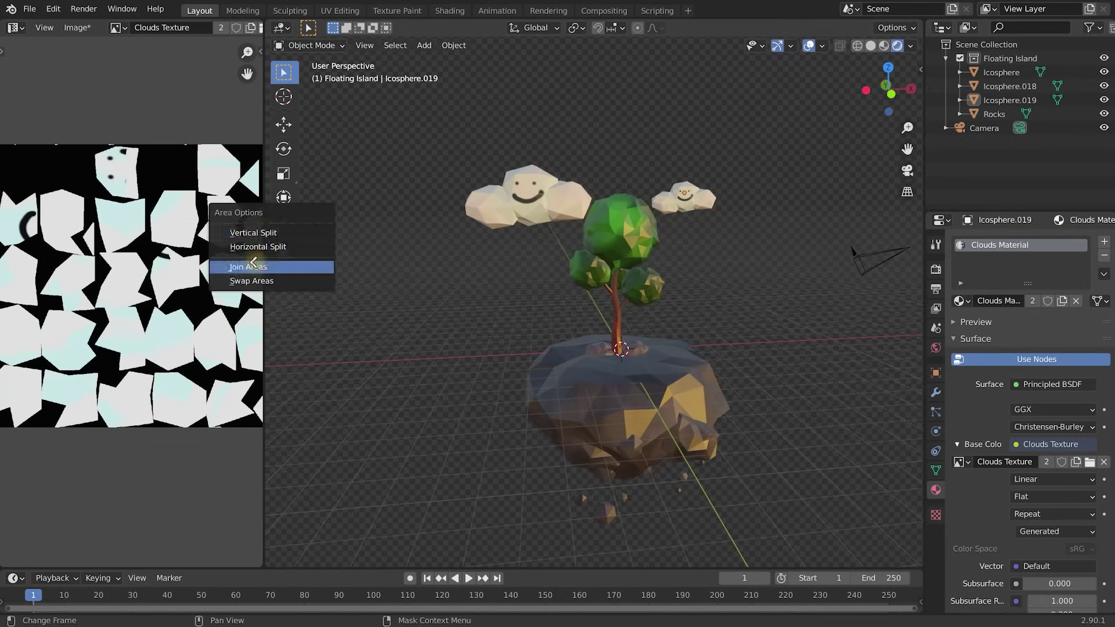
click(261, 265)
click(220, 264)
middle_drag(535, 294, 541, 305)
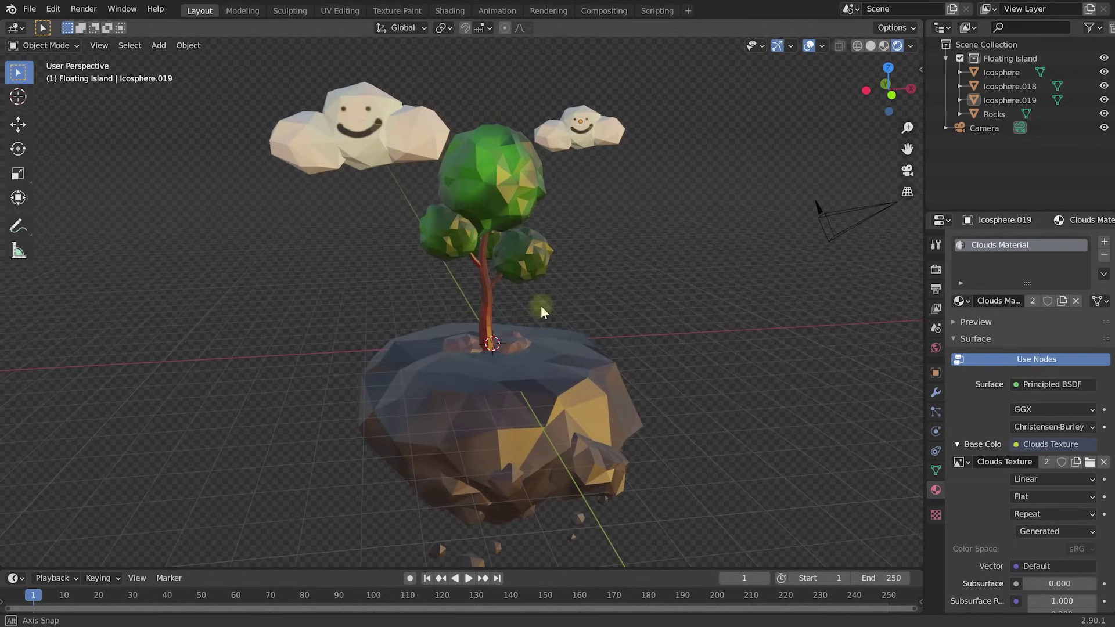
Step: Compare the floating island in Solid and Rendered viewport shading, ending in Rendered
click(871, 46)
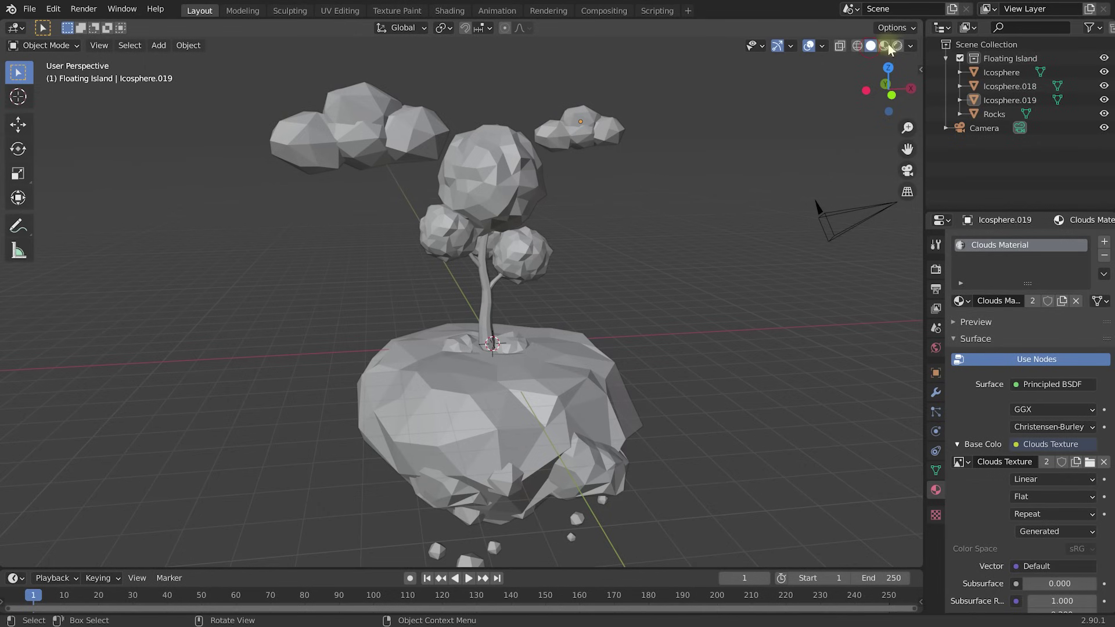
click(897, 46)
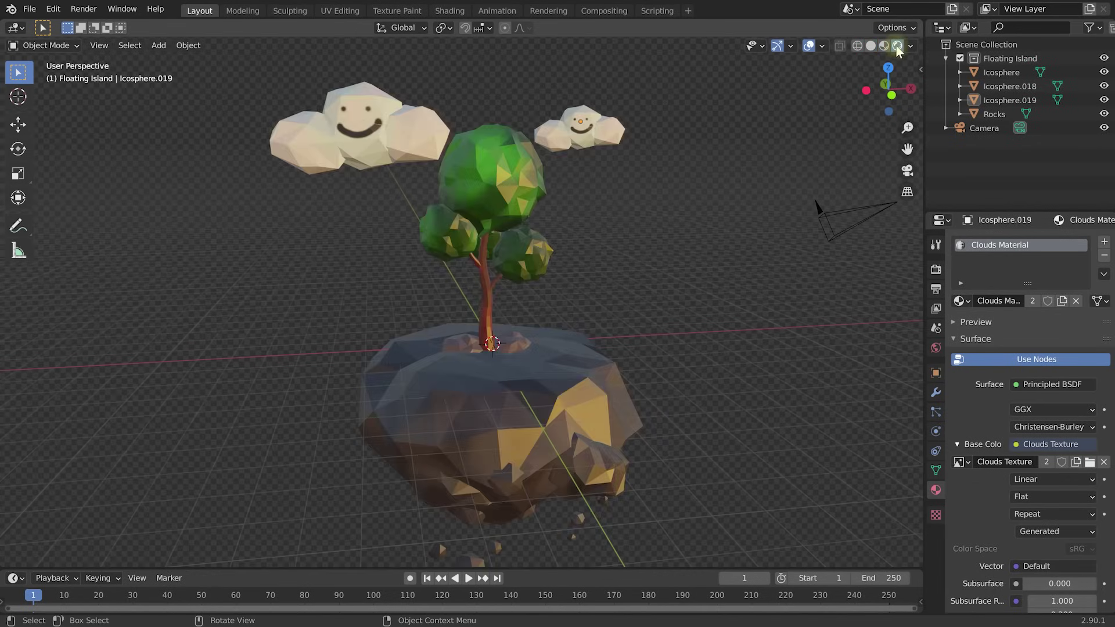
click(871, 47)
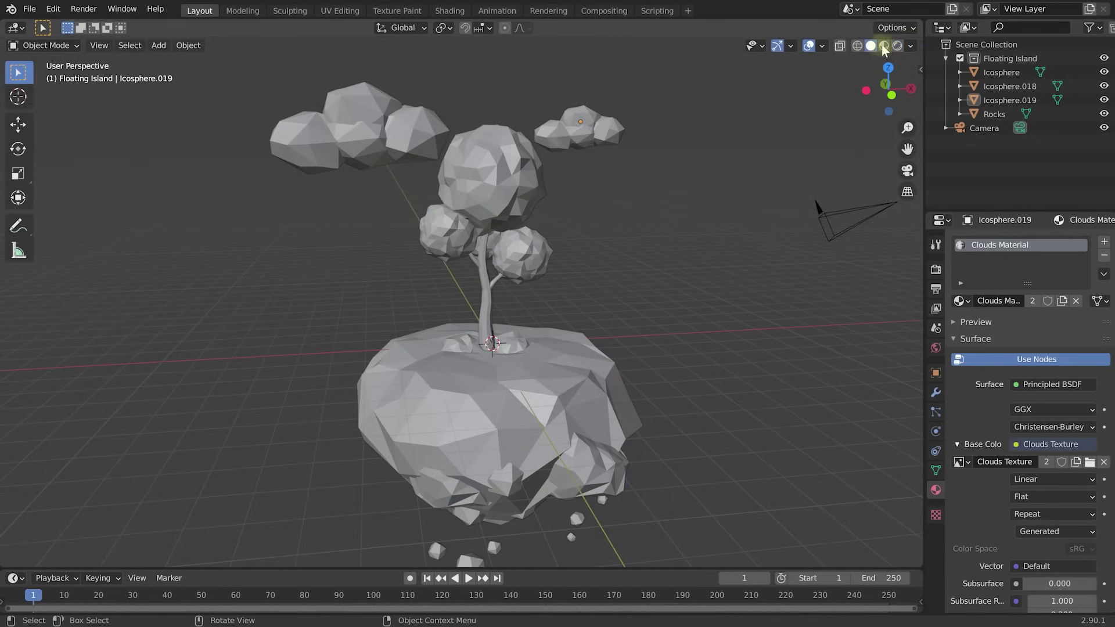
click(897, 46)
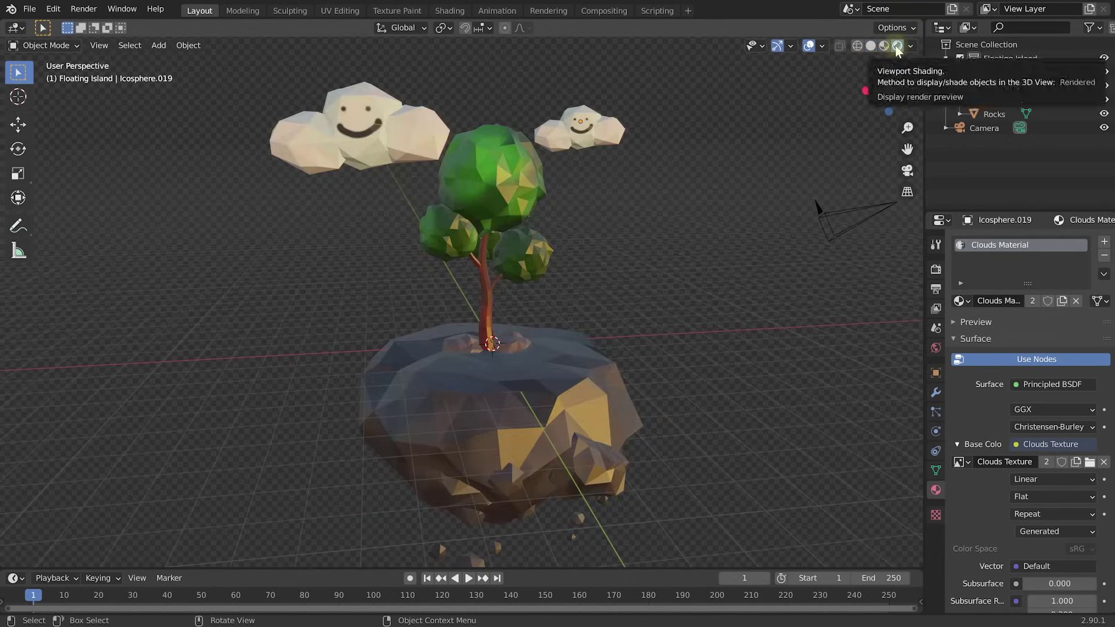